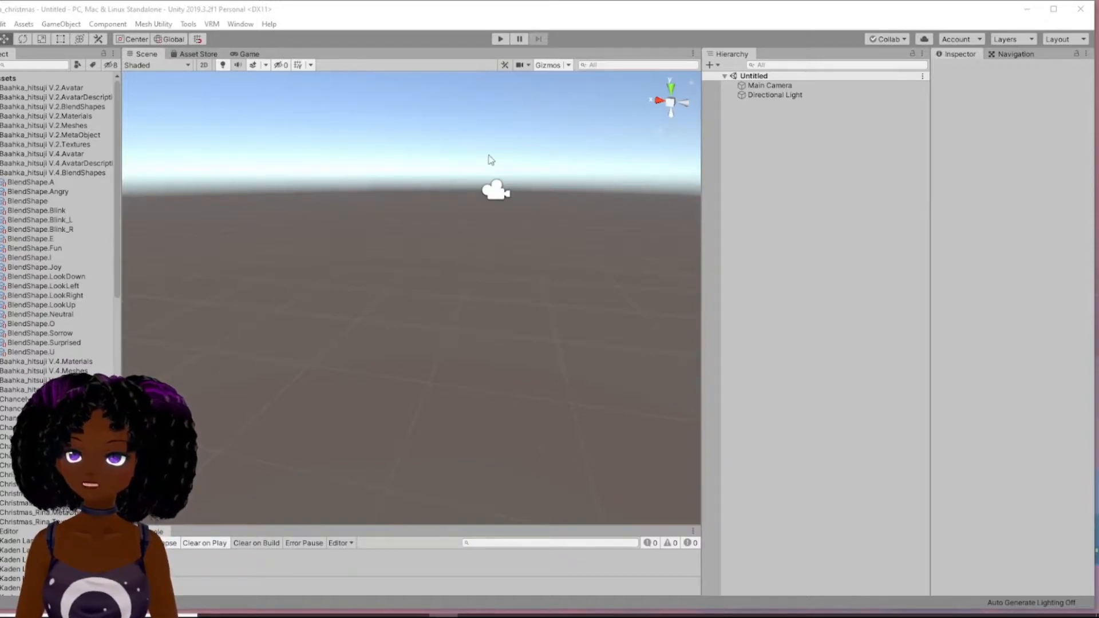
pyautogui.click(346, 8)
pyautogui.moveTo(191, 138); pyautogui.dragTo(194, 138, button='right')
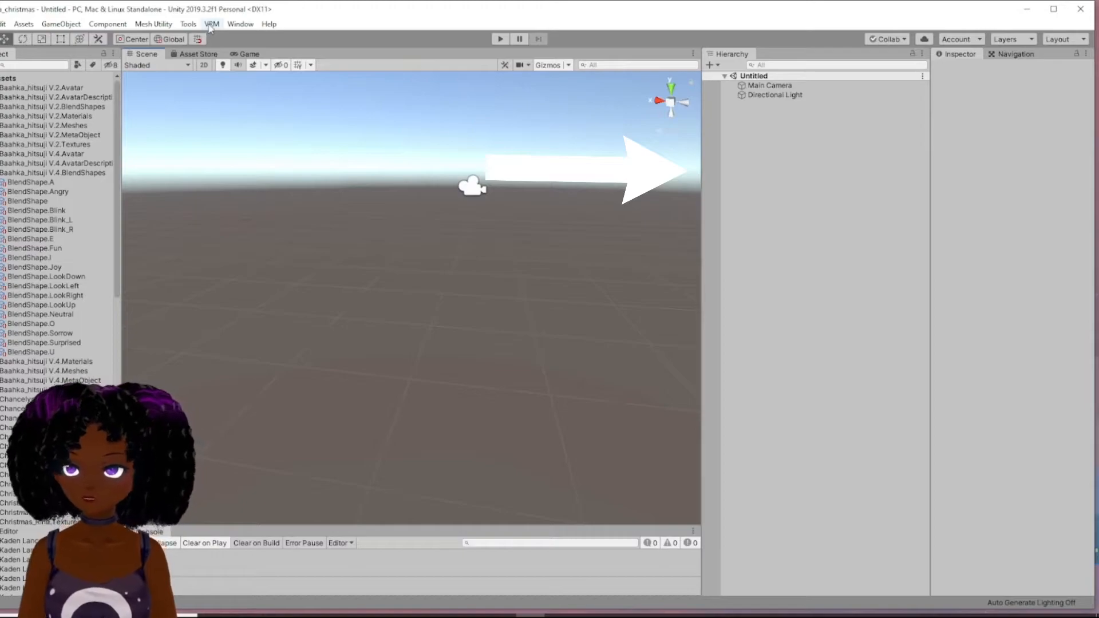
# Import LoopsWayne.vrm from the Fiverr/LoopsWayne folder with UniVRM and save it as the prefab LoopsWayne in the project's Assets folder.
pyautogui.click(211, 24)
pyautogui.moveTo(240, 67)
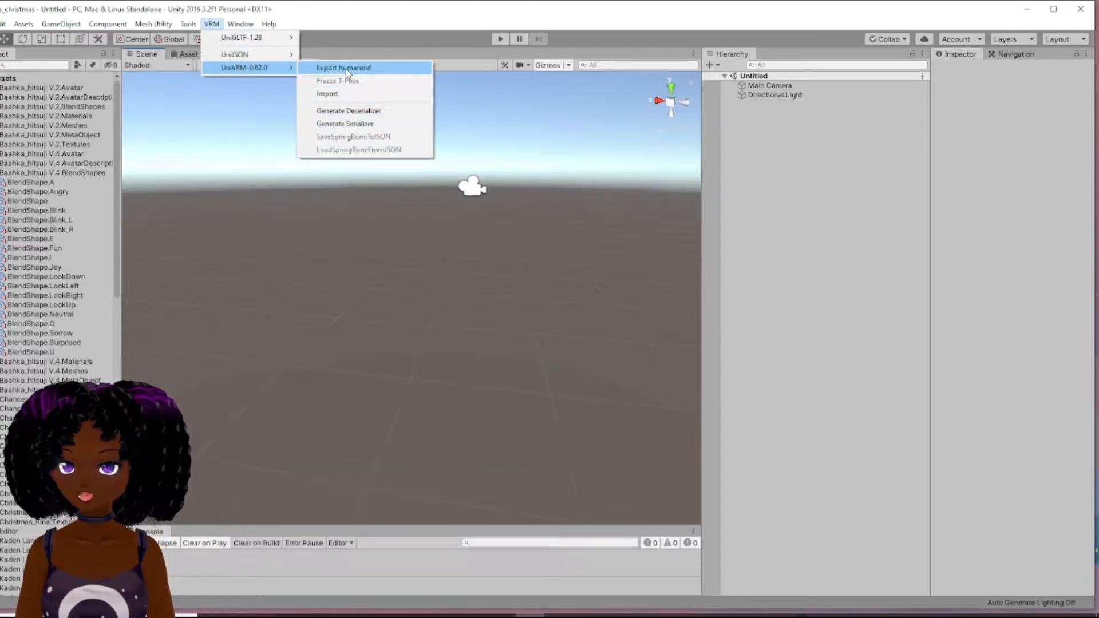
pyautogui.click(337, 94)
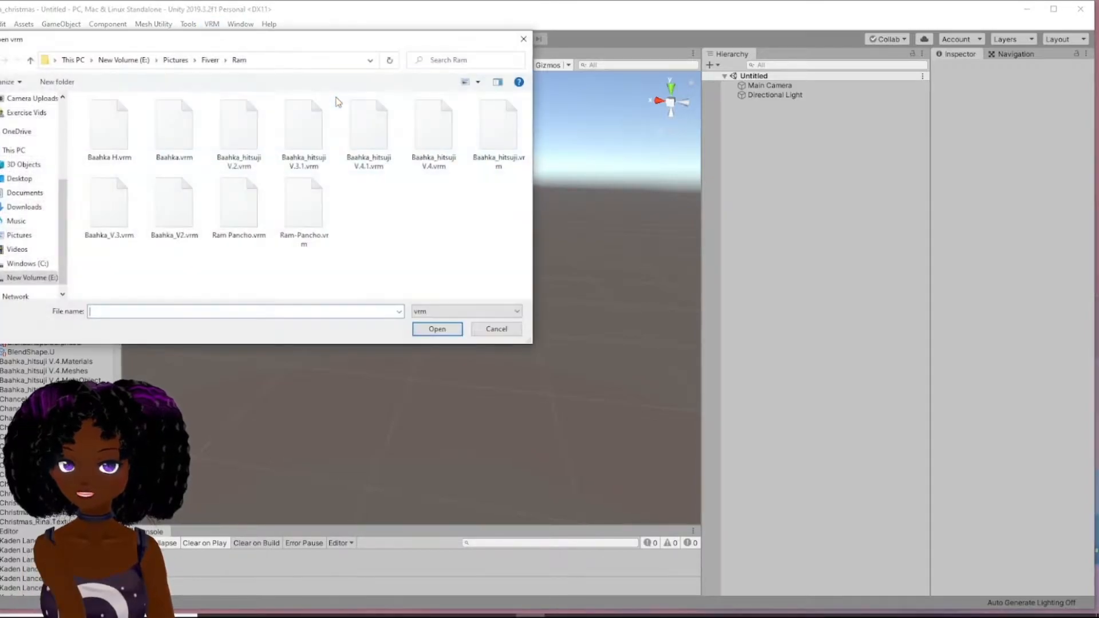
pyautogui.click(226, 61)
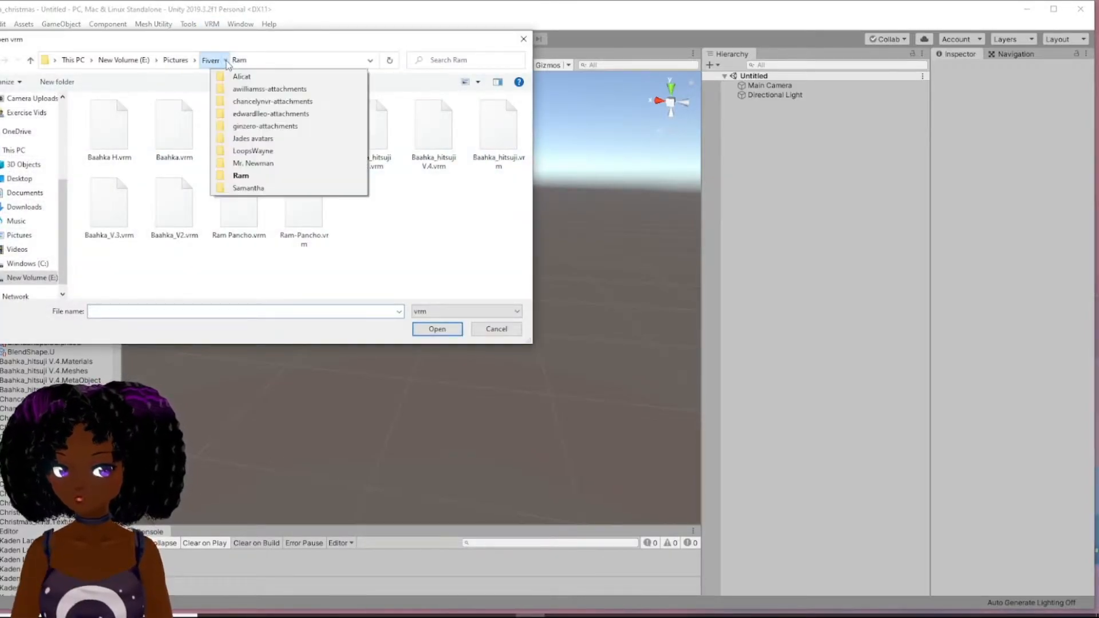
pyautogui.click(245, 151)
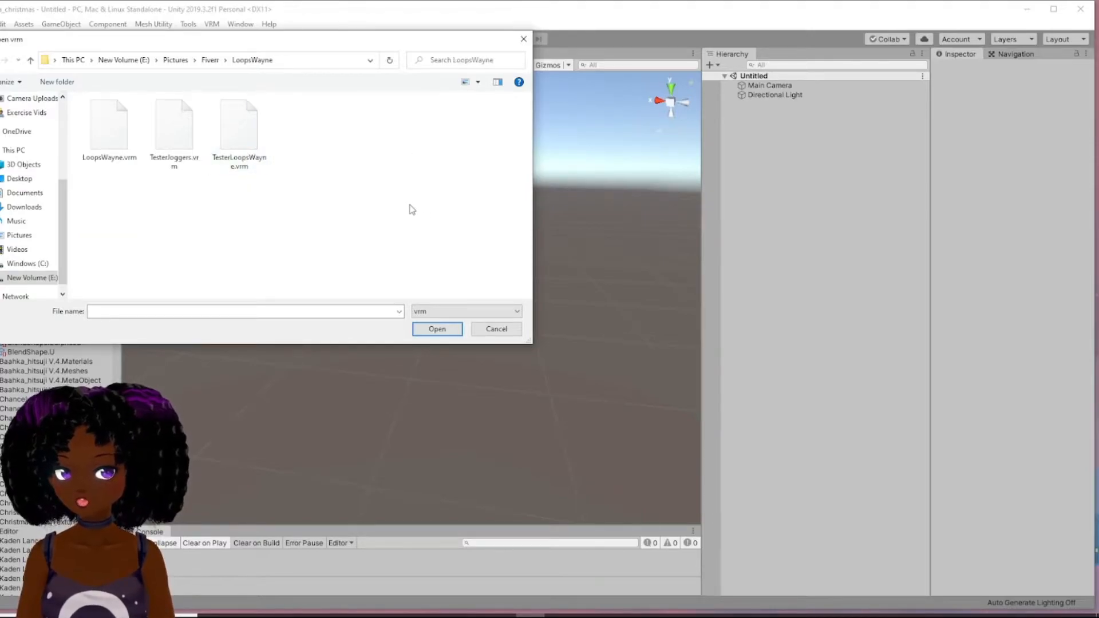
pyautogui.click(112, 128)
pyautogui.click(438, 331)
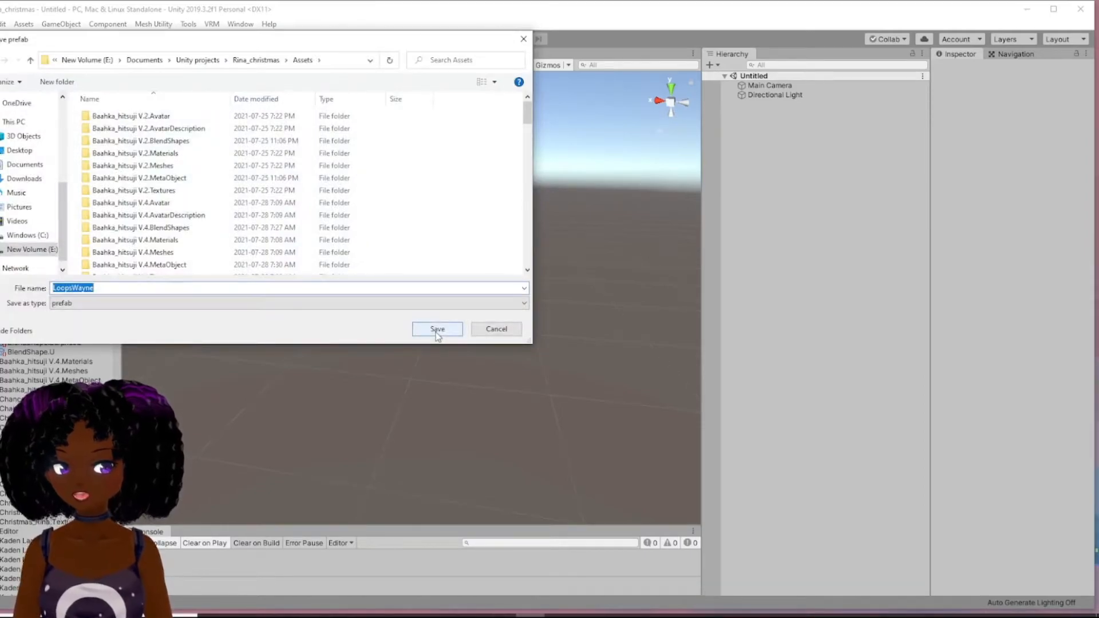
pyautogui.click(437, 329)
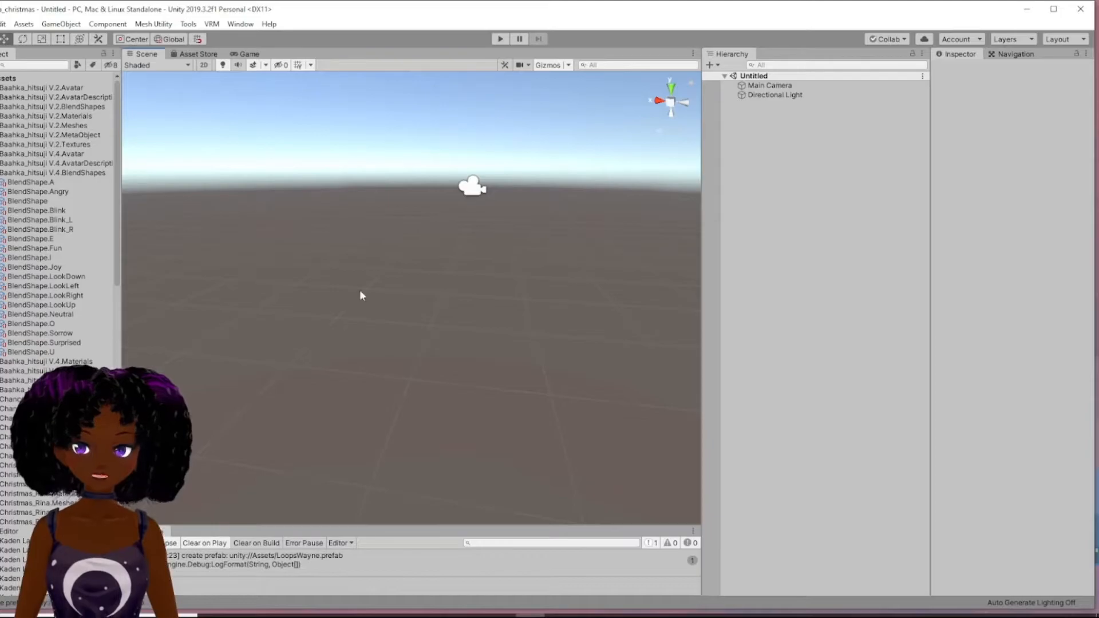
# Open the LoopsWayne prefab for editing and examine the avatar's face and upper body.
pyautogui.scroll(-5, 120, 307)
pyautogui.scroll(5, 119, 307)
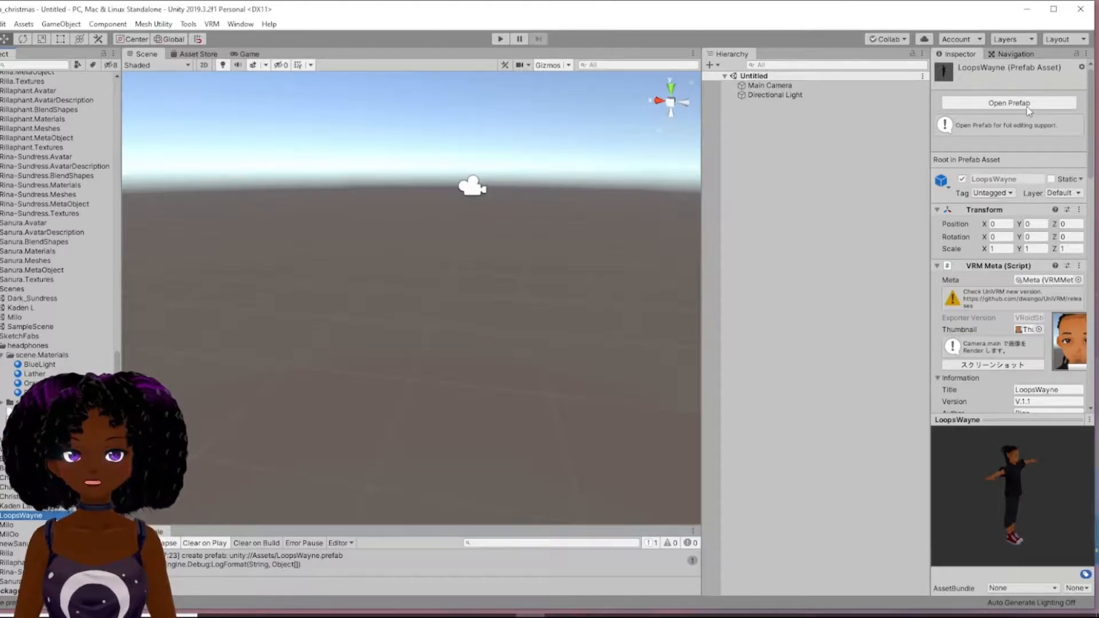
pyautogui.click(1027, 107)
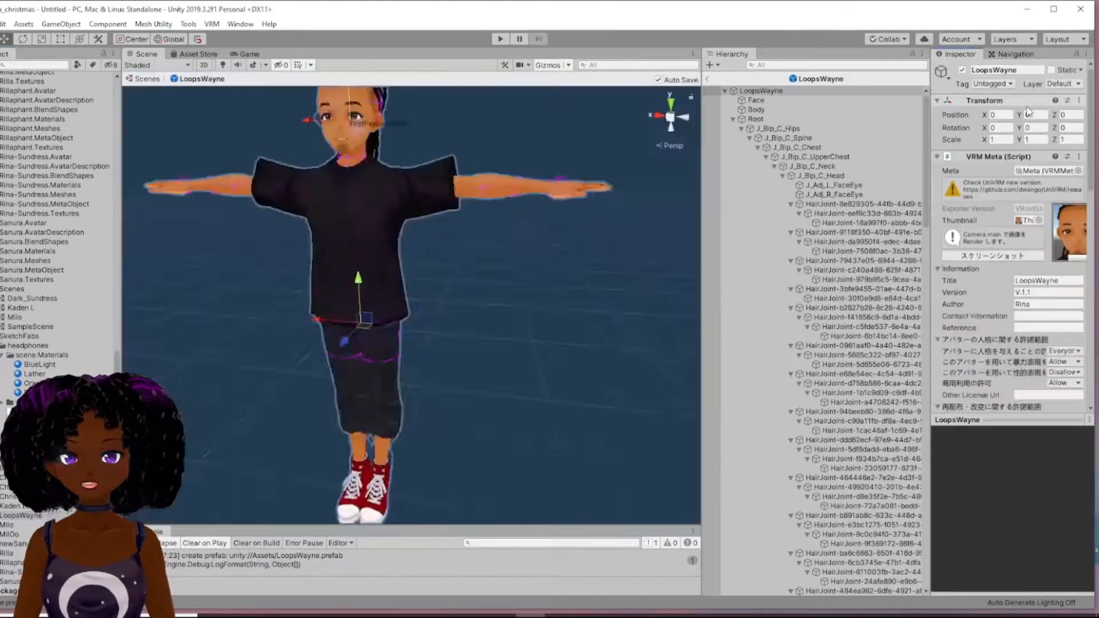
pyautogui.scroll(5, 482, 324)
pyautogui.scroll(-4, 475, 313)
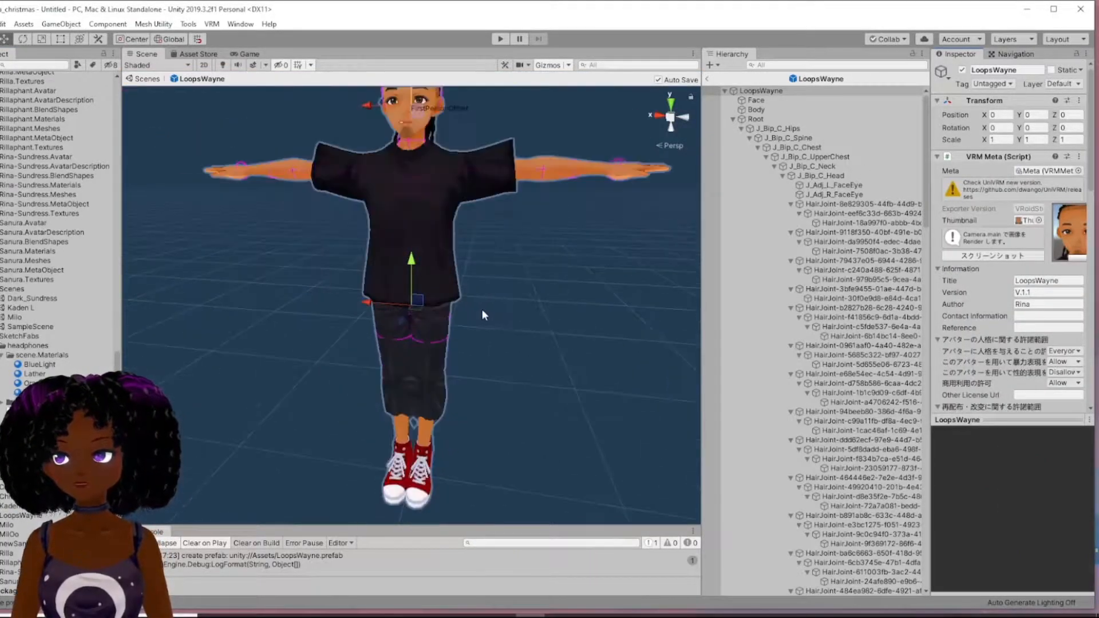
pyautogui.scroll(-5, 482, 314)
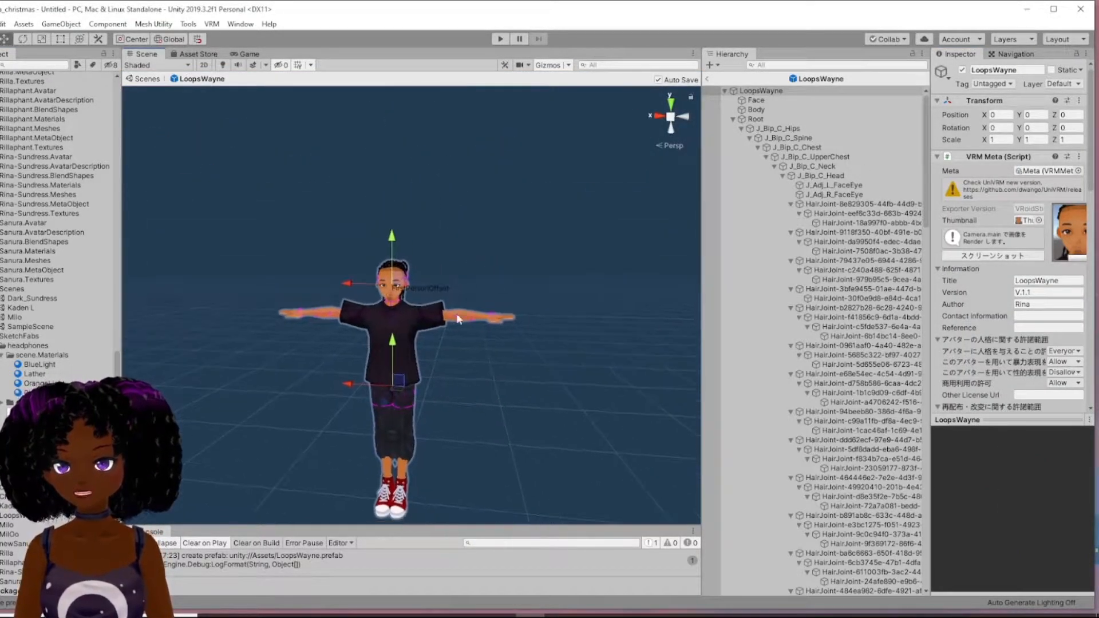
pyautogui.scroll(8, 421, 328)
pyautogui.keyDown('alt'); pyautogui.moveTo(419, 334); pyautogui.dragTo(560, 355); pyautogui.keyUp('alt')
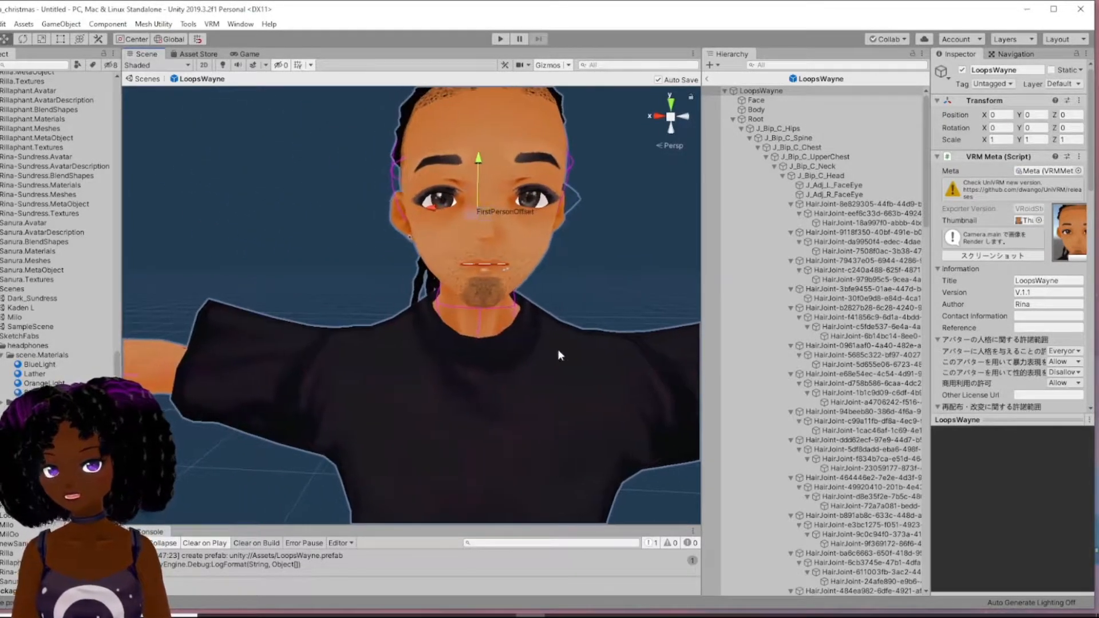
pyautogui.moveTo(608, 309); pyautogui.dragTo(576, 332, button='middle')
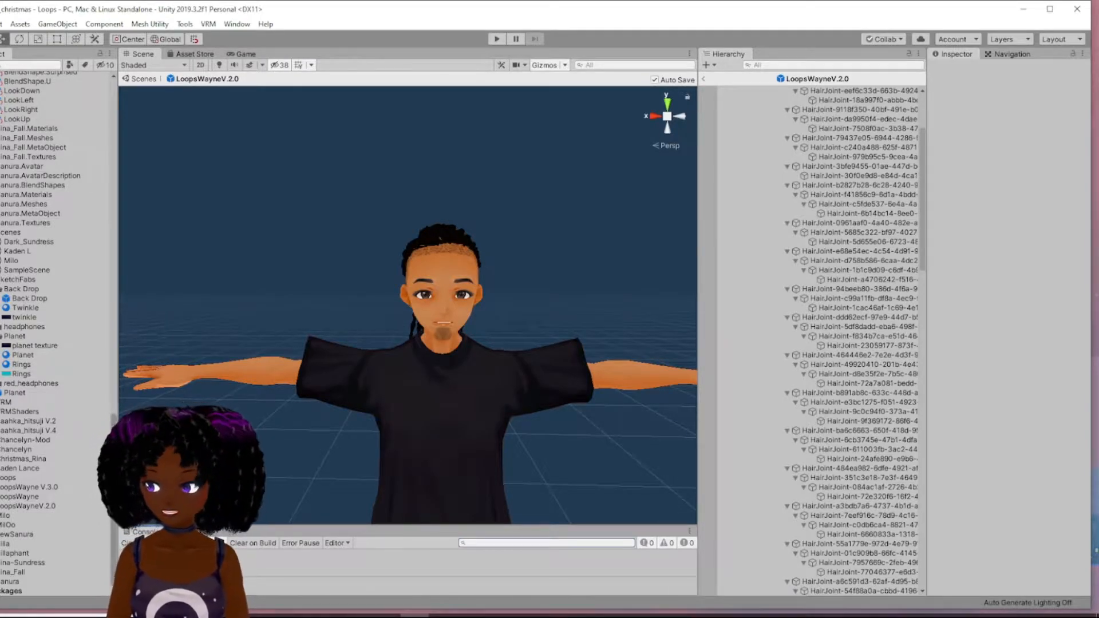
# Try to create a new folder under Assets in the project.
pyautogui.scroll(10, 79, 162)
pyautogui.moveTo(138, 232); pyautogui.dragTo(152, 78)
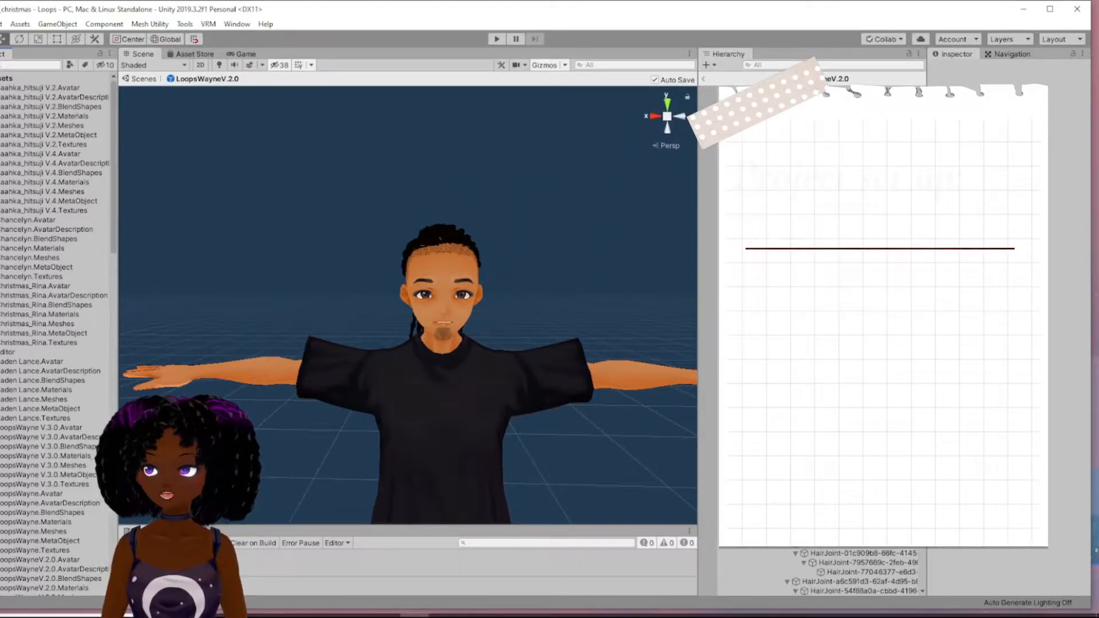
pyautogui.rightClick(9, 79)
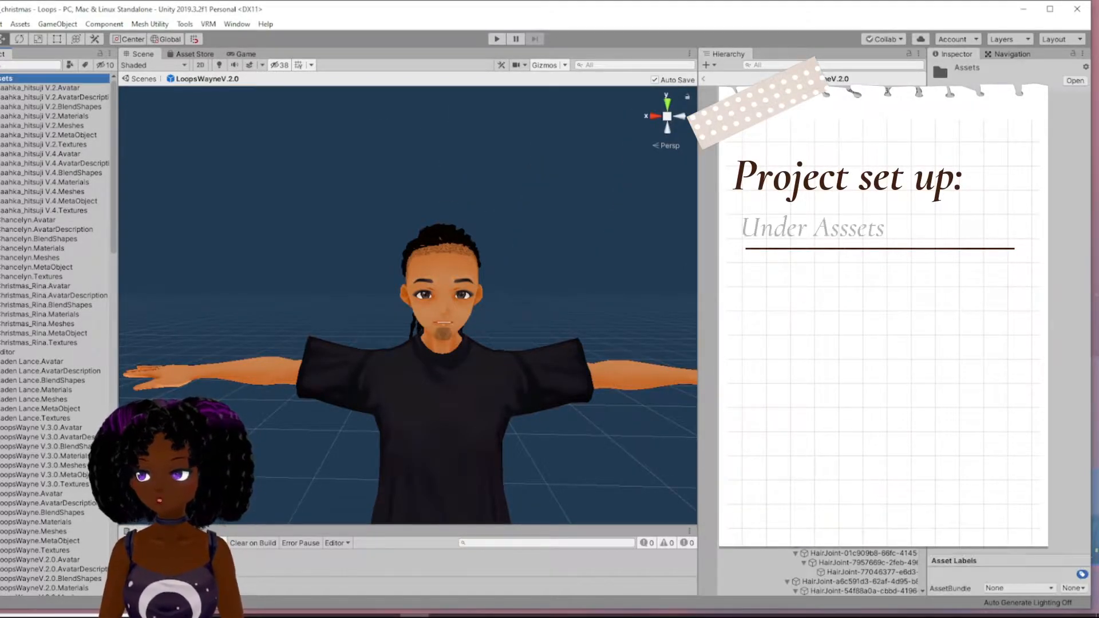
pyautogui.moveTo(86, 86)
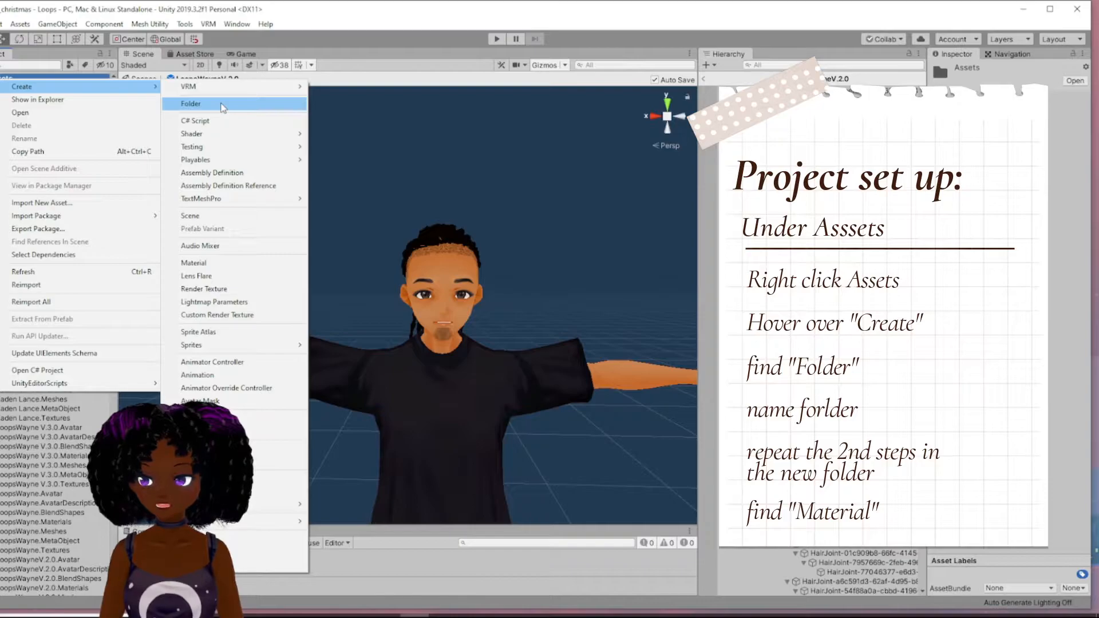
pyautogui.click(223, 107)
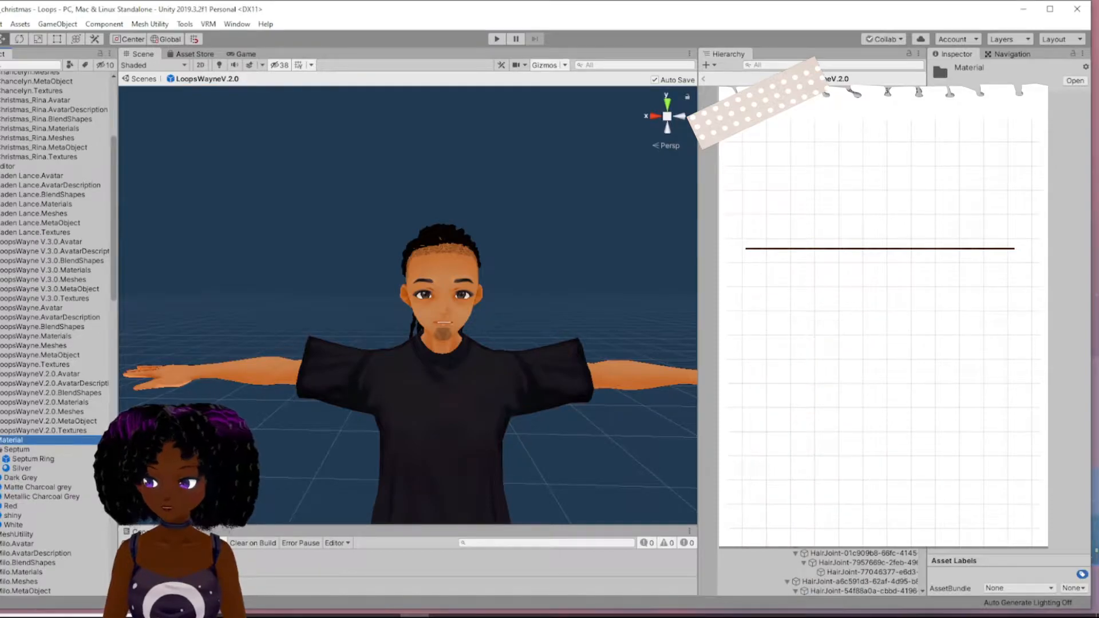
# Create a new material inside the Material folder and name it "Metallic silver".
pyautogui.click(3, 440)
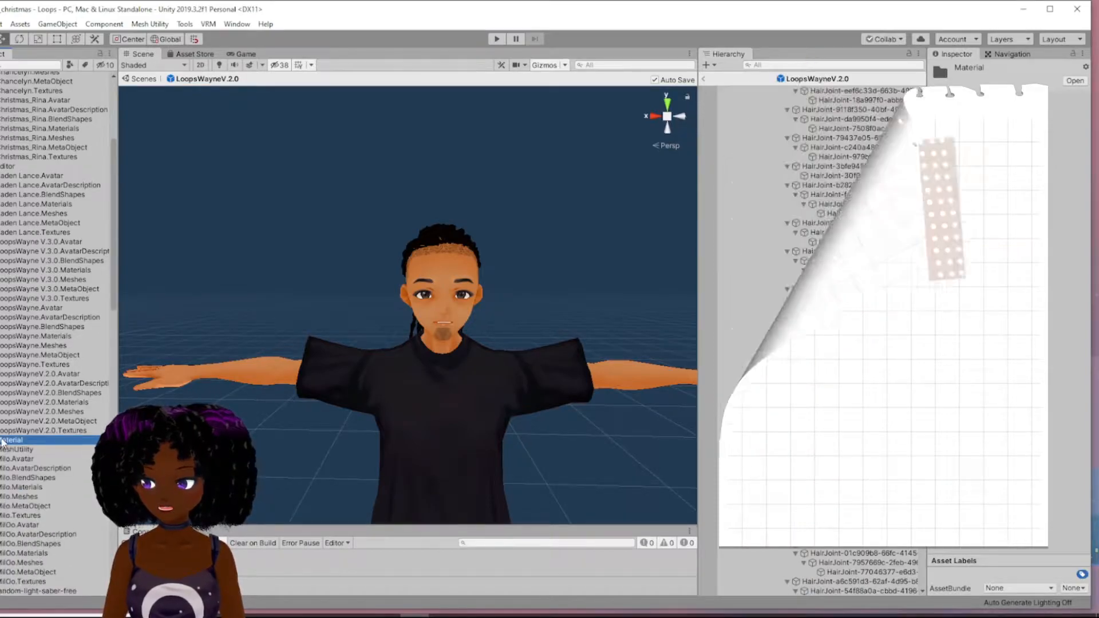
pyautogui.rightClick(3, 443)
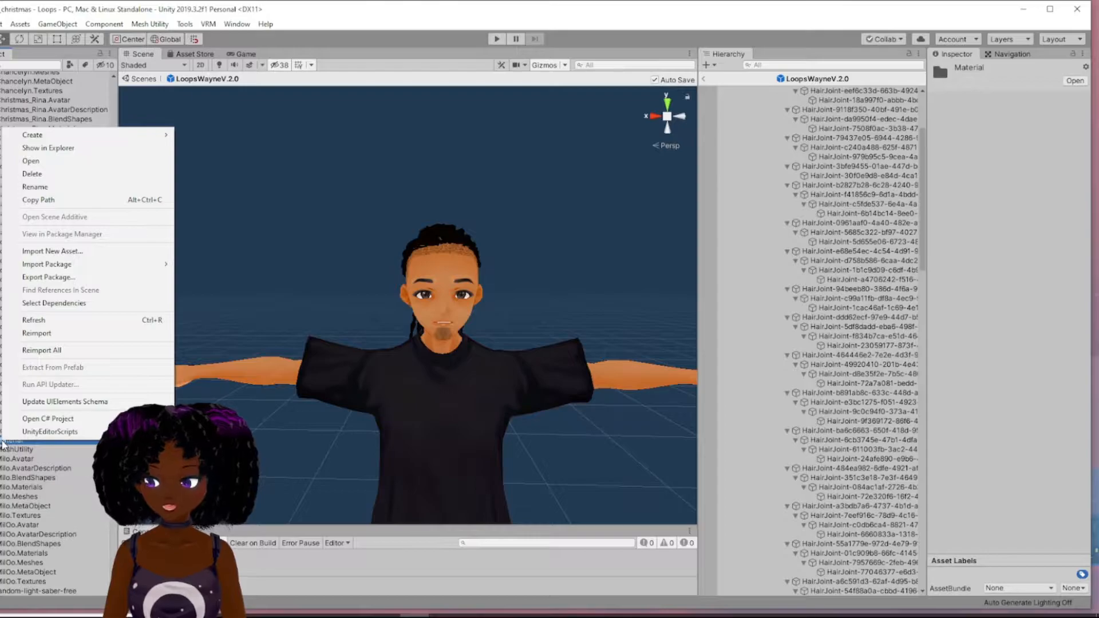
pyautogui.moveTo(89, 139)
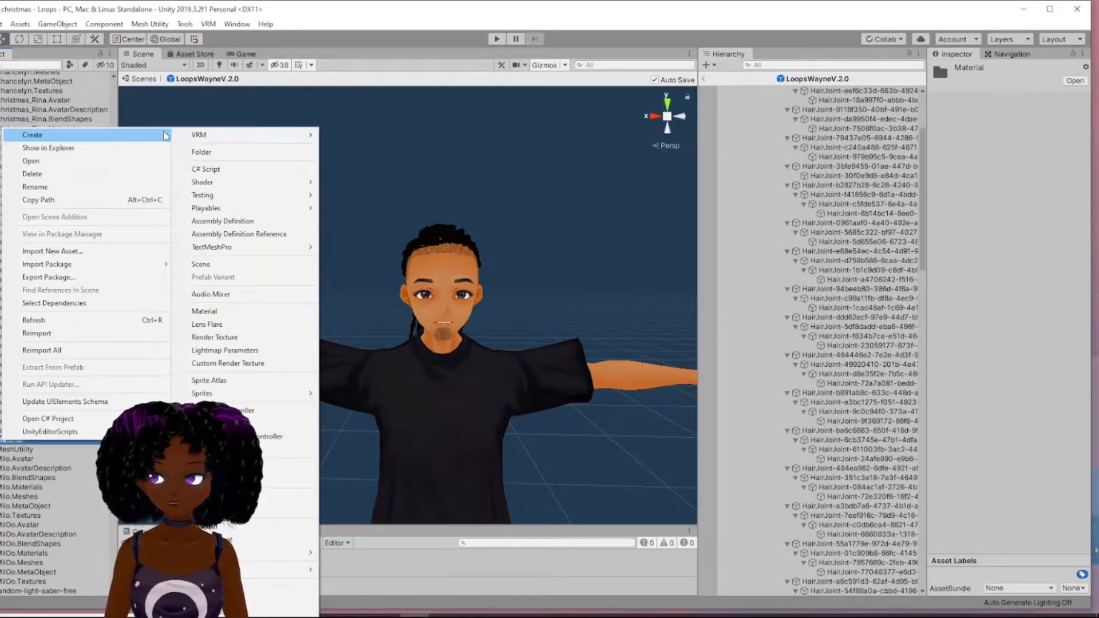
pyautogui.click(226, 315)
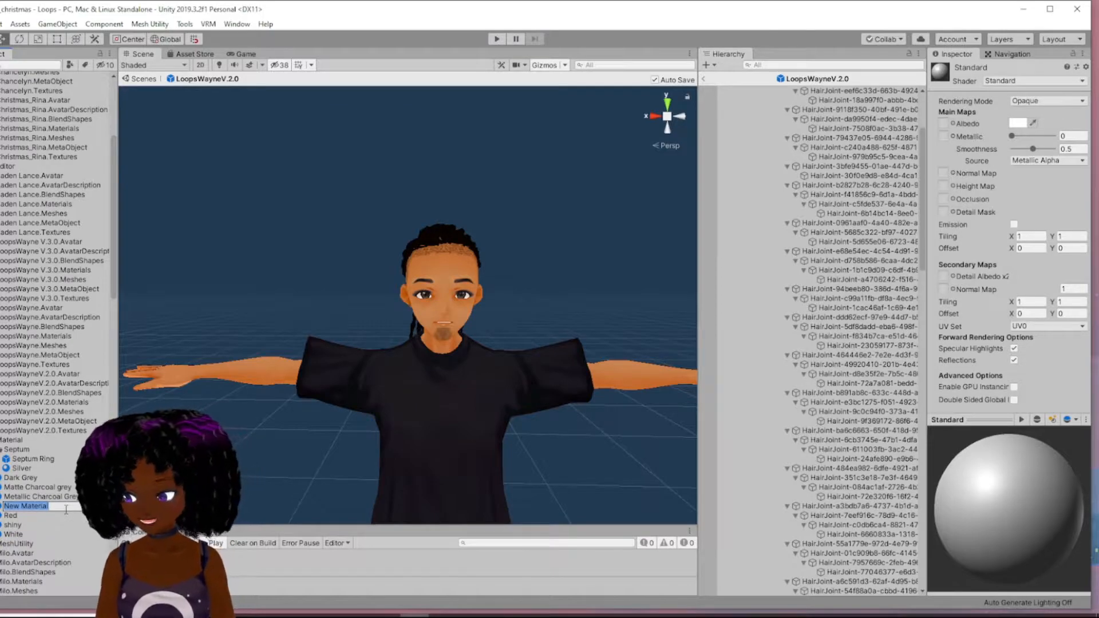
pyautogui.write('Metallic silver')
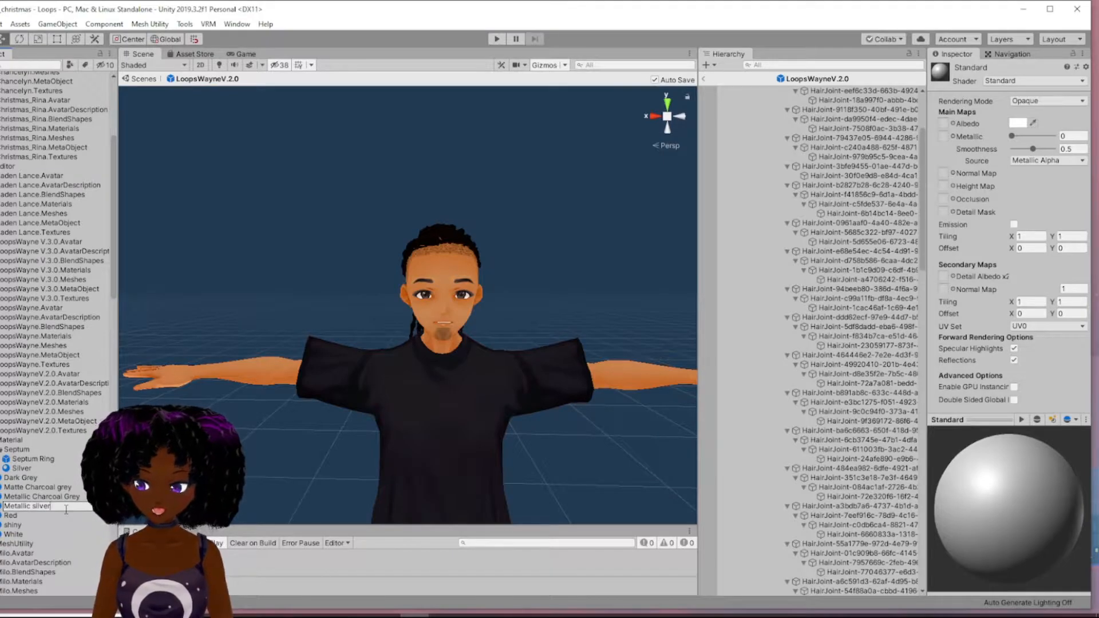
pyautogui.press('Return')
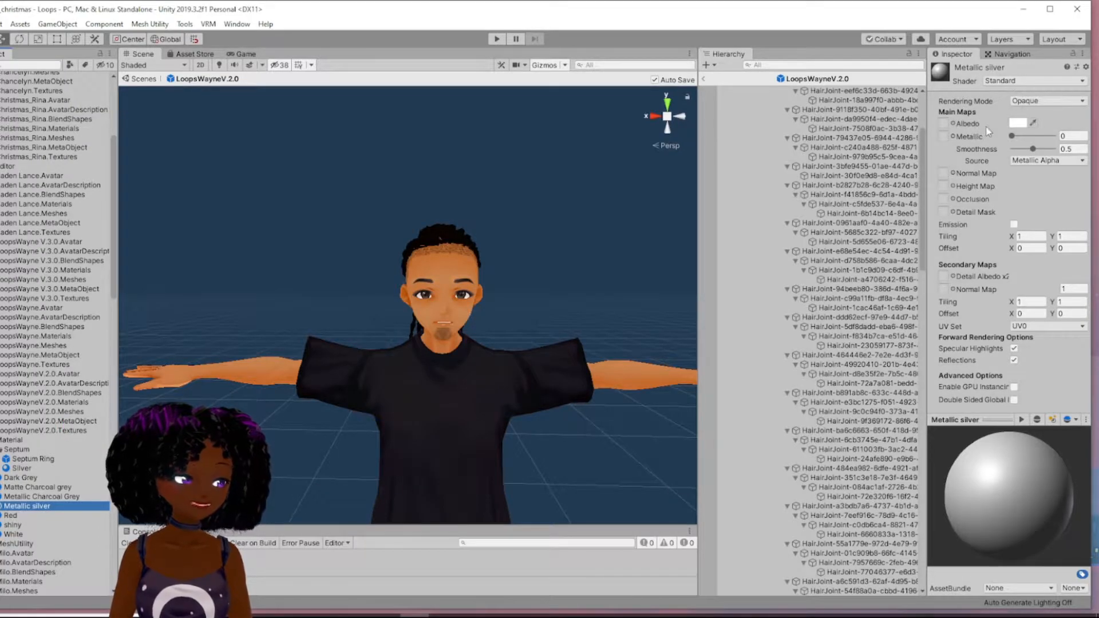
# Set the albedo colour of the Metallic silver material to mid grey, hex 939393.
pyautogui.click(1019, 123)
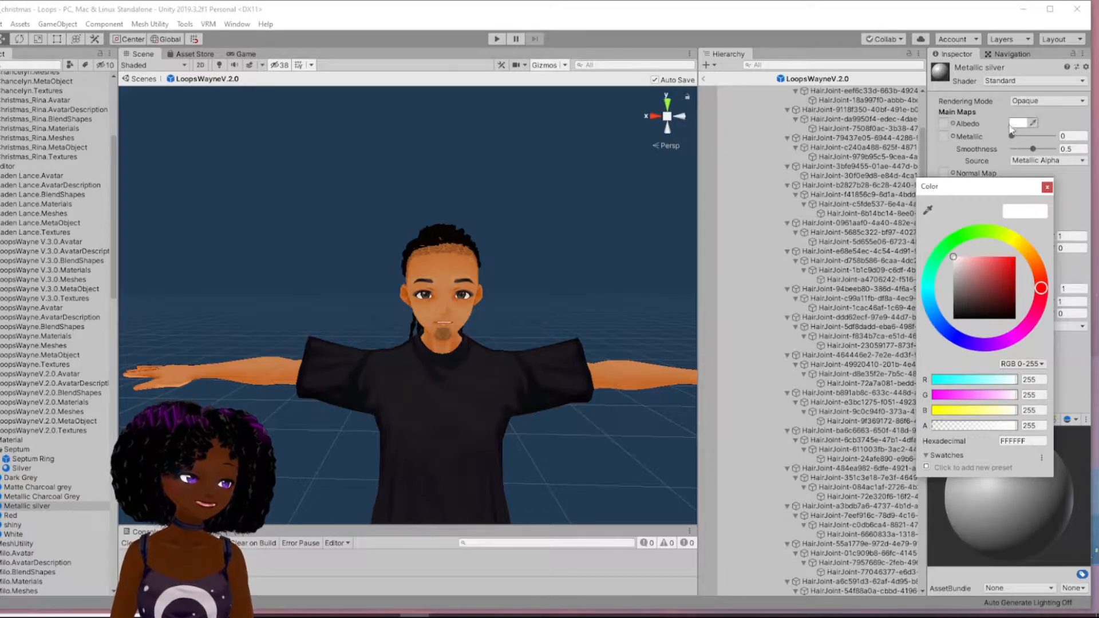
pyautogui.moveTo(991, 188); pyautogui.dragTo(992, 115)
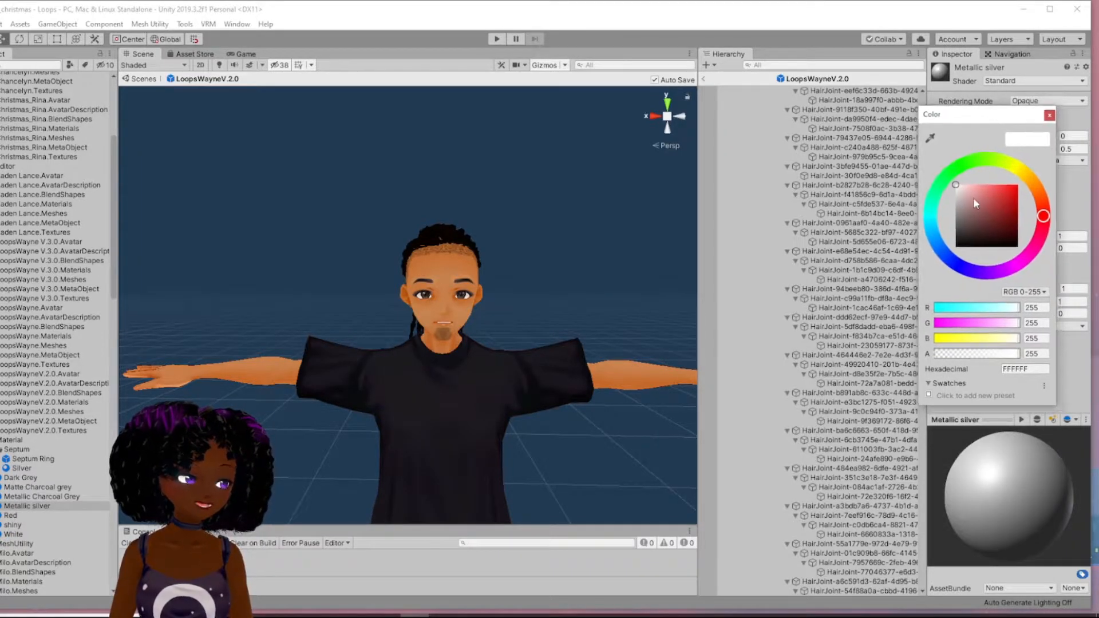
pyautogui.moveTo(955, 187)
pyautogui.mouseDown()
pyautogui.moveTo(957, 221)
pyautogui.moveTo(956, 212)
pyautogui.mouseUp()
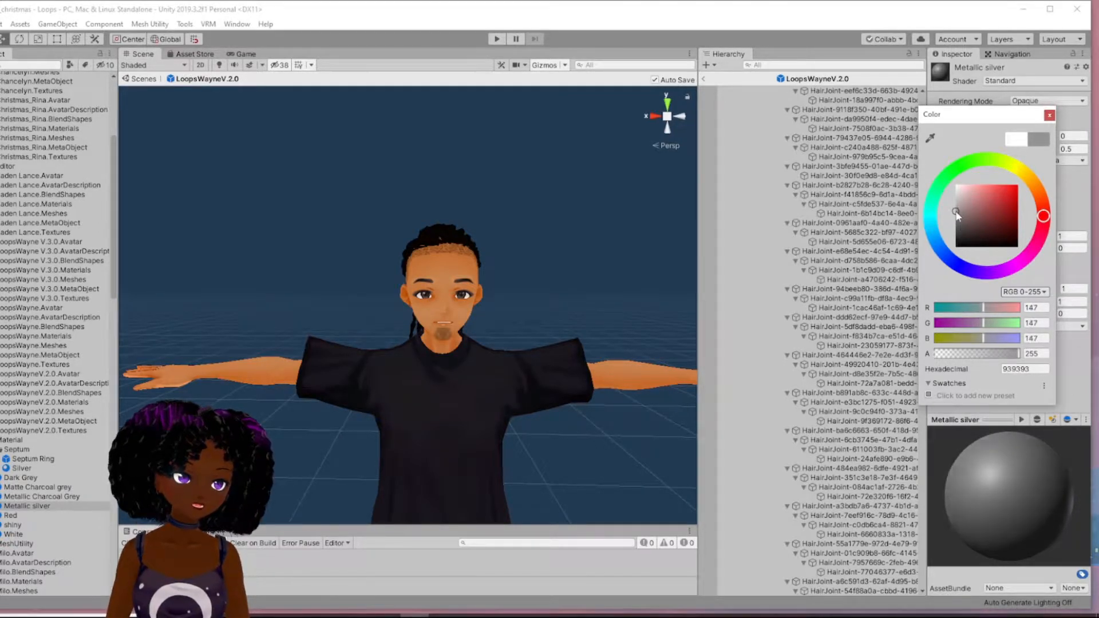
pyautogui.click(1050, 116)
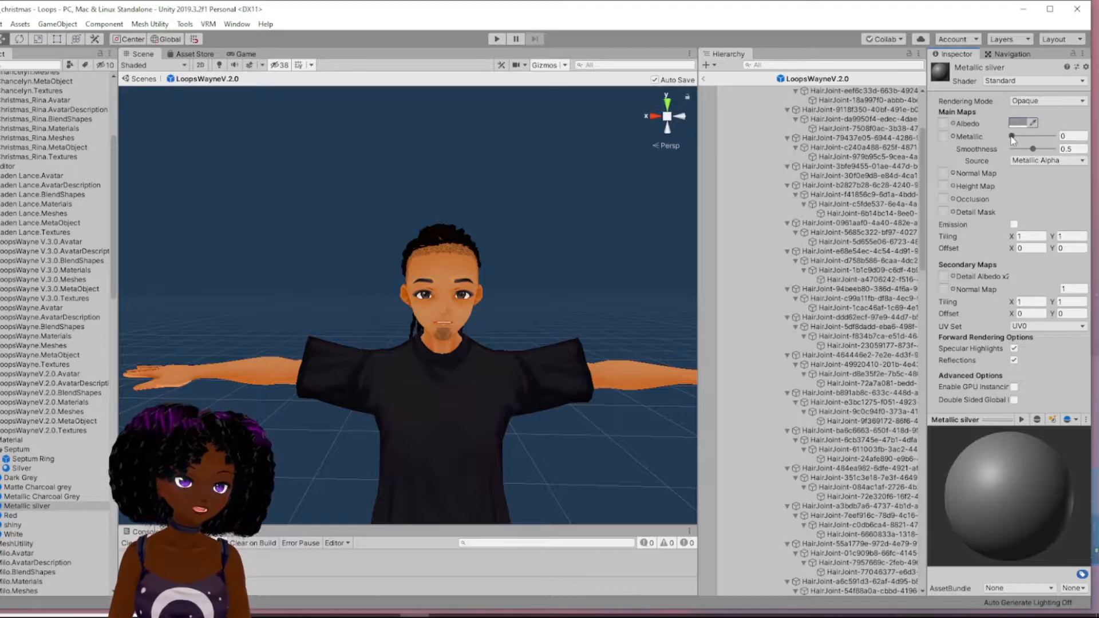
# Set the Metallic silver material's Metallic value to 0.76 and its Smoothness to 0.63.
pyautogui.moveTo(1013, 137); pyautogui.dragTo(1059, 139)
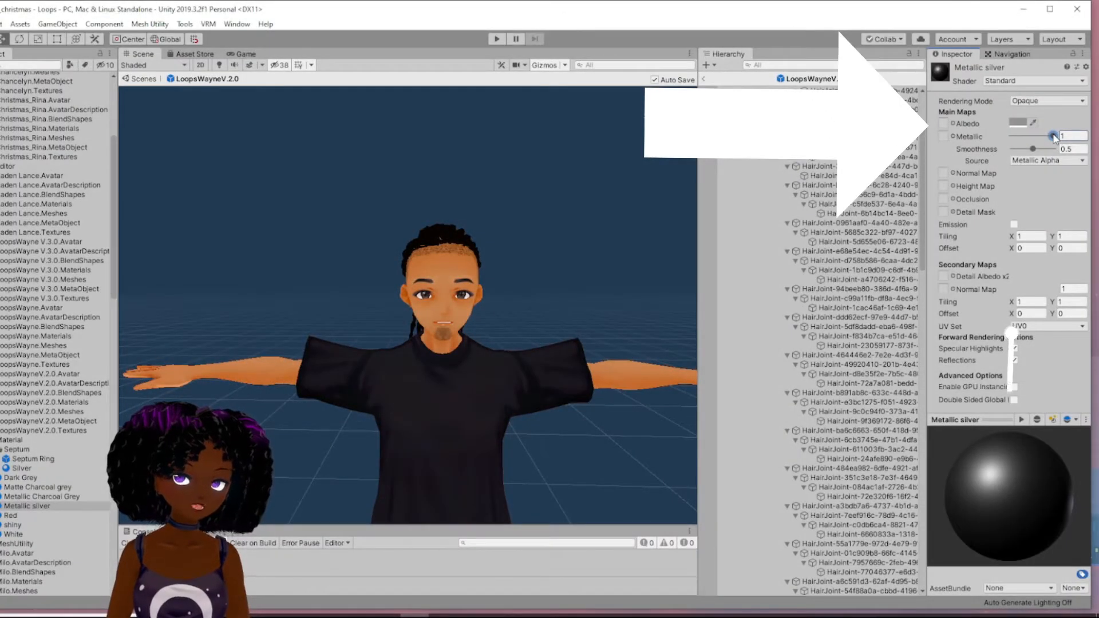
pyautogui.moveTo(1054, 138); pyautogui.dragTo(1045, 138)
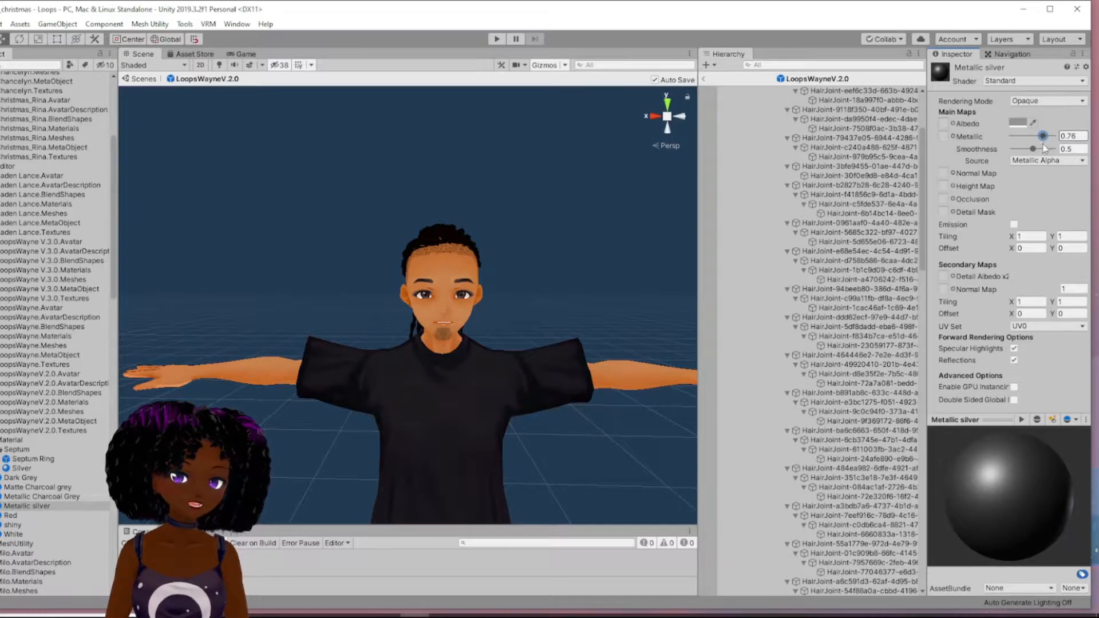
pyautogui.moveTo(1036, 150); pyautogui.dragTo(1040, 153)
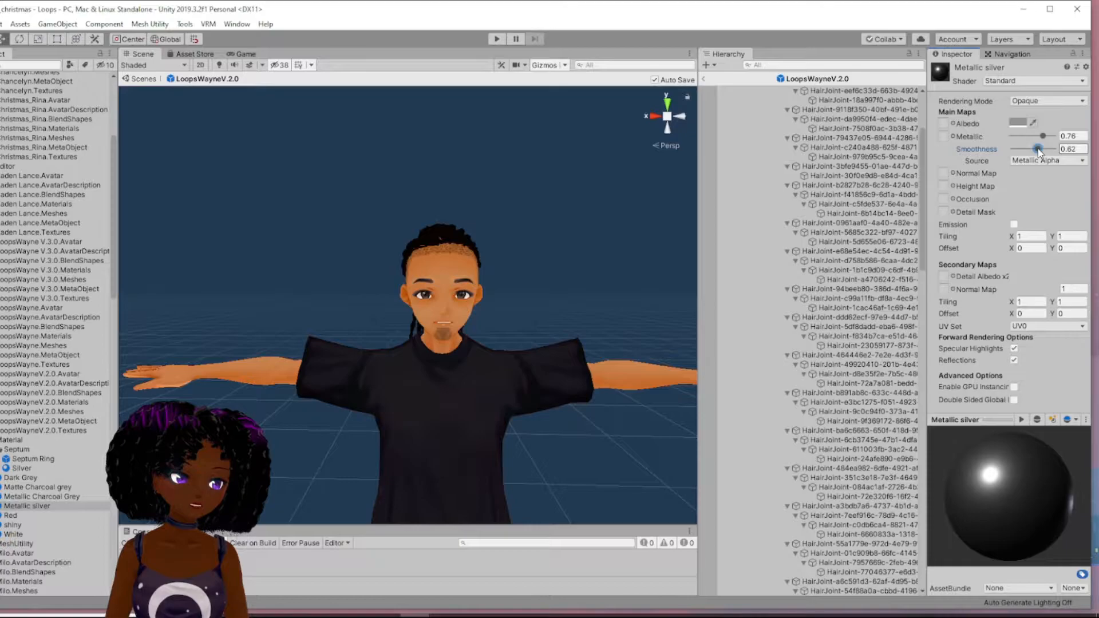
pyautogui.moveTo(1040, 150)
pyautogui.mouseDown()
pyautogui.moveTo(1021, 150)
pyautogui.moveTo(1056, 152)
pyautogui.moveTo(1040, 155)
pyautogui.mouseUp()
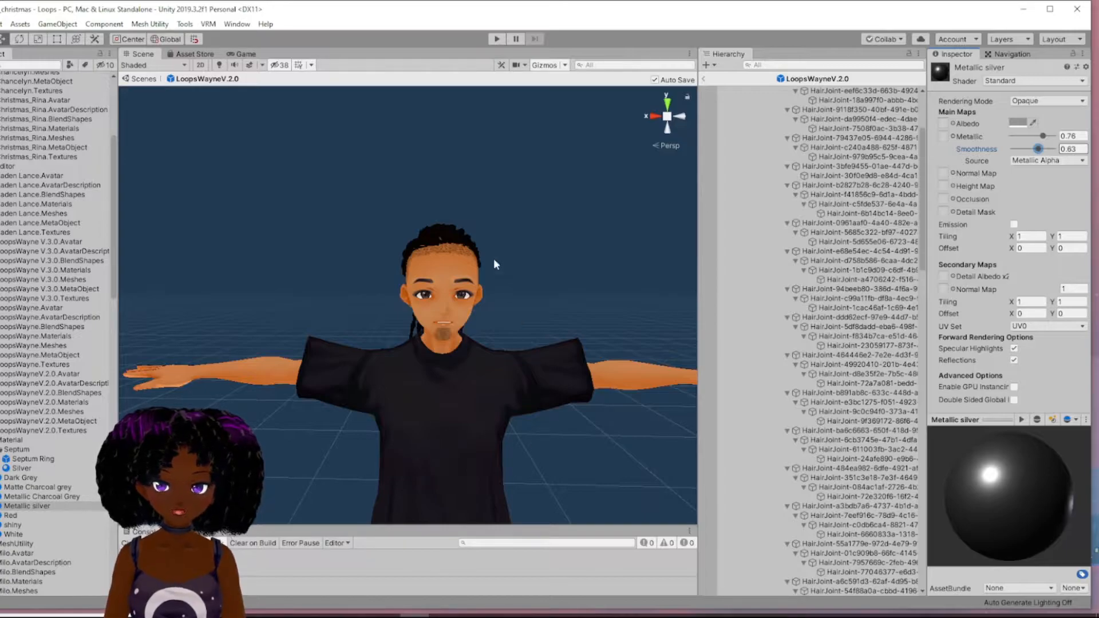
pyautogui.click(583, 283)
pyautogui.keyDown('alt'); pyautogui.moveTo(620, 283); pyautogui.dragTo(585, 306); pyautogui.keyUp('alt')
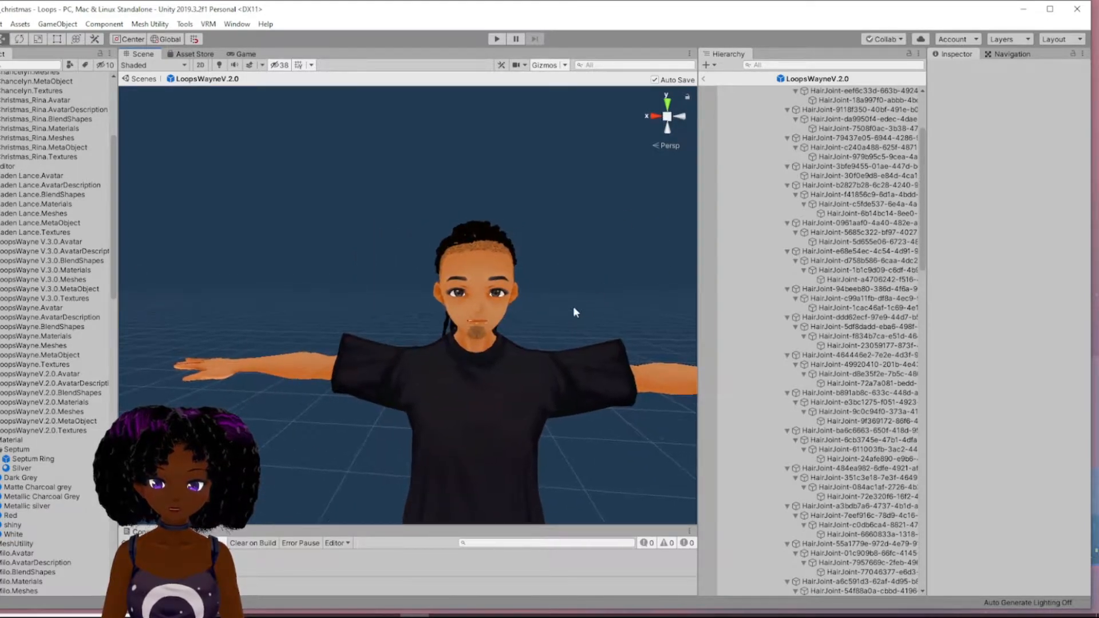
pyautogui.scroll(-2, 564, 315)
pyautogui.scroll(5, 564, 315)
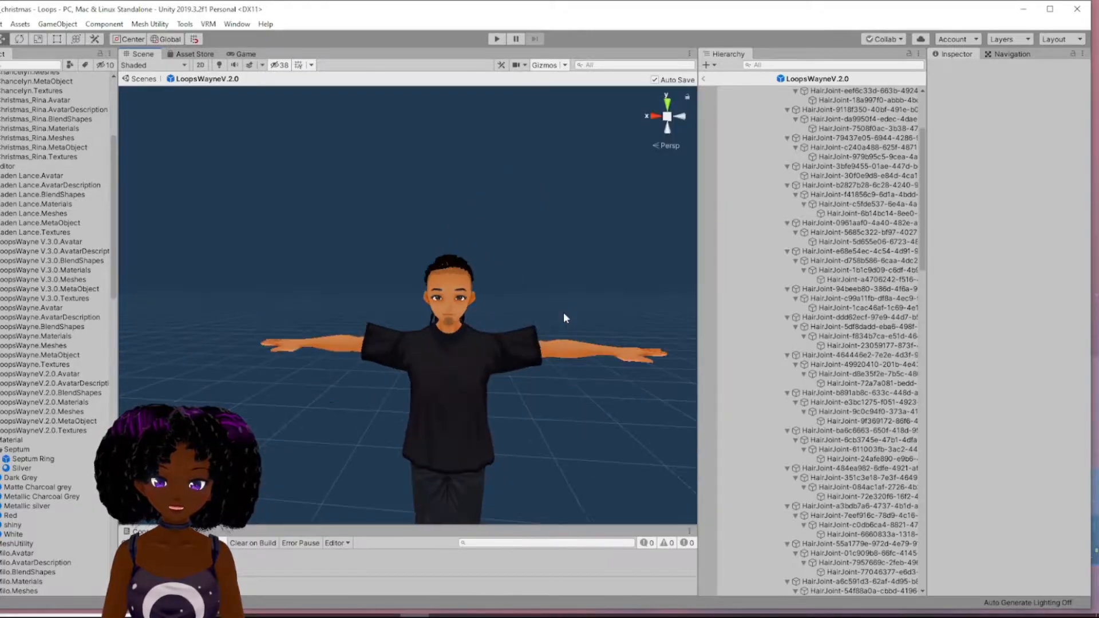
pyautogui.scroll(-5, 564, 313)
pyautogui.scroll(5, 564, 315)
pyautogui.scroll(-3, 535, 319)
pyautogui.moveTo(367, 480); pyautogui.dragTo(304, 481, button='middle')
pyautogui.moveTo(258, 265); pyautogui.dragTo(292, 255, button='middle')
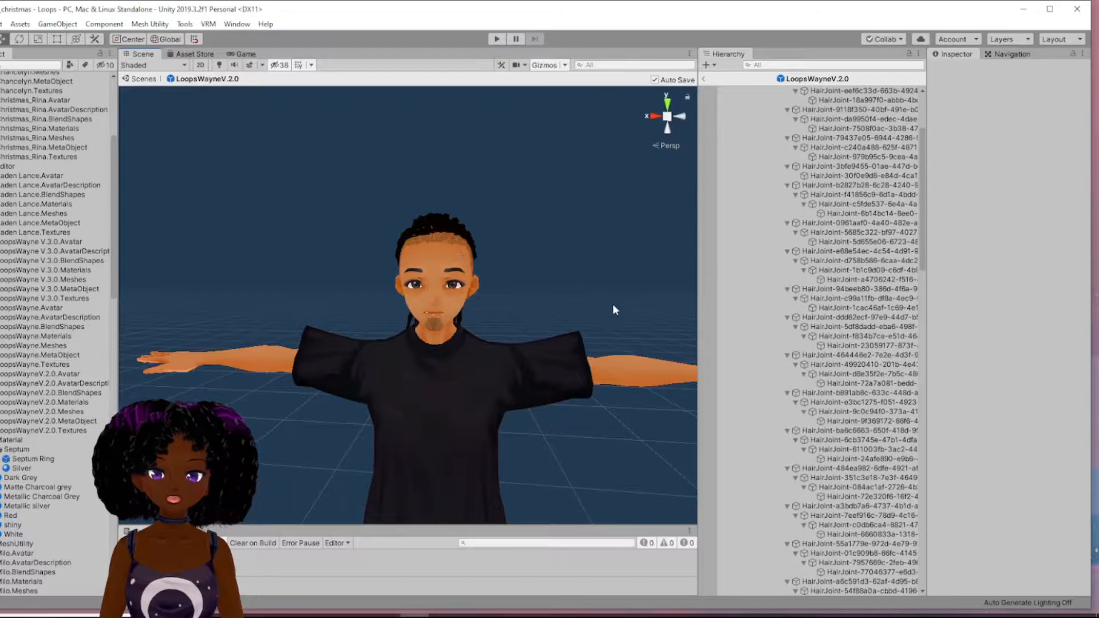
pyautogui.moveTo(544, 304)
pyautogui.mouseDown(button='right')
pyautogui.moveTo(584, 302)
pyautogui.moveTo(553, 310)
pyautogui.mouseUp(button='right')
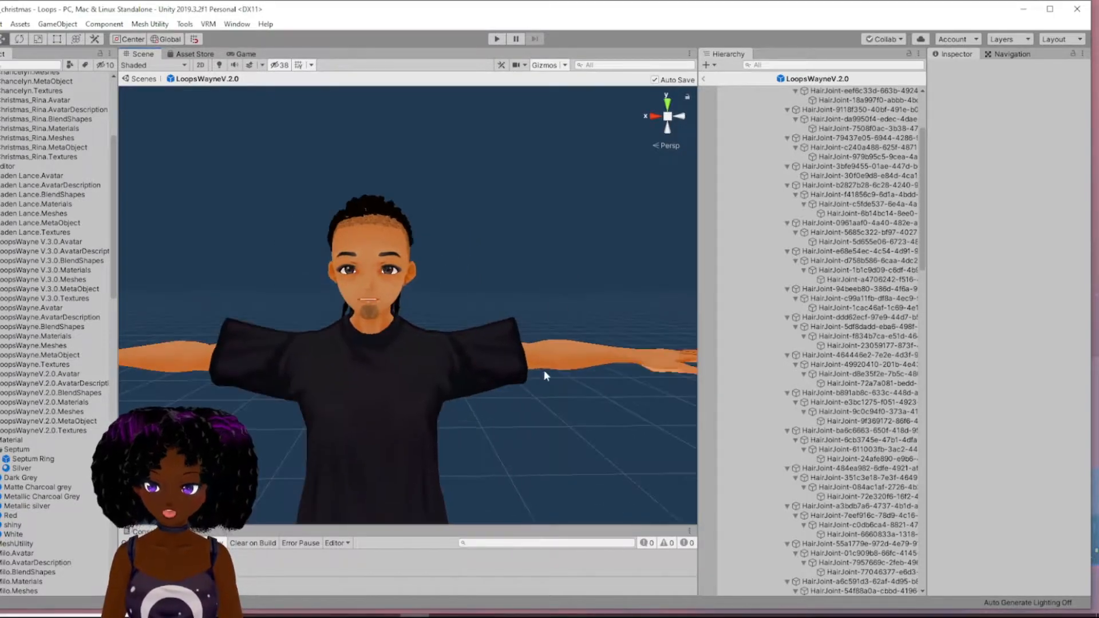
pyautogui.moveTo(511, 450); pyautogui.dragTo(565, 418, button='middle')
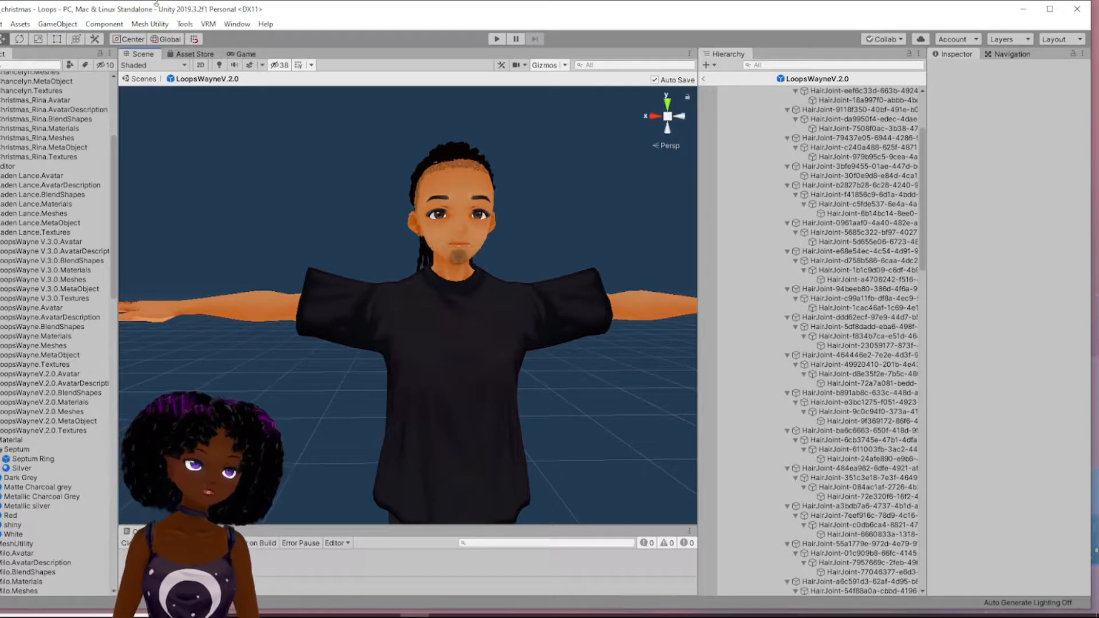
pyautogui.moveTo(309, 14)
pyautogui.mouseDown()
pyautogui.moveTo(340, 20)
pyautogui.moveTo(326, 16)
pyautogui.mouseUp()
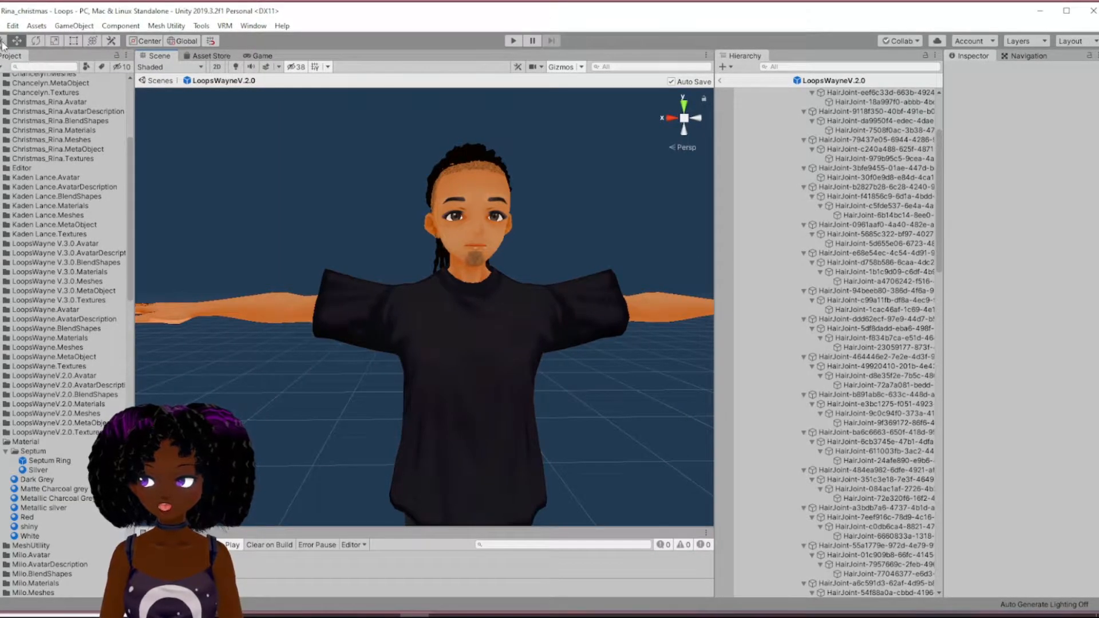
pyautogui.click(3, 41)
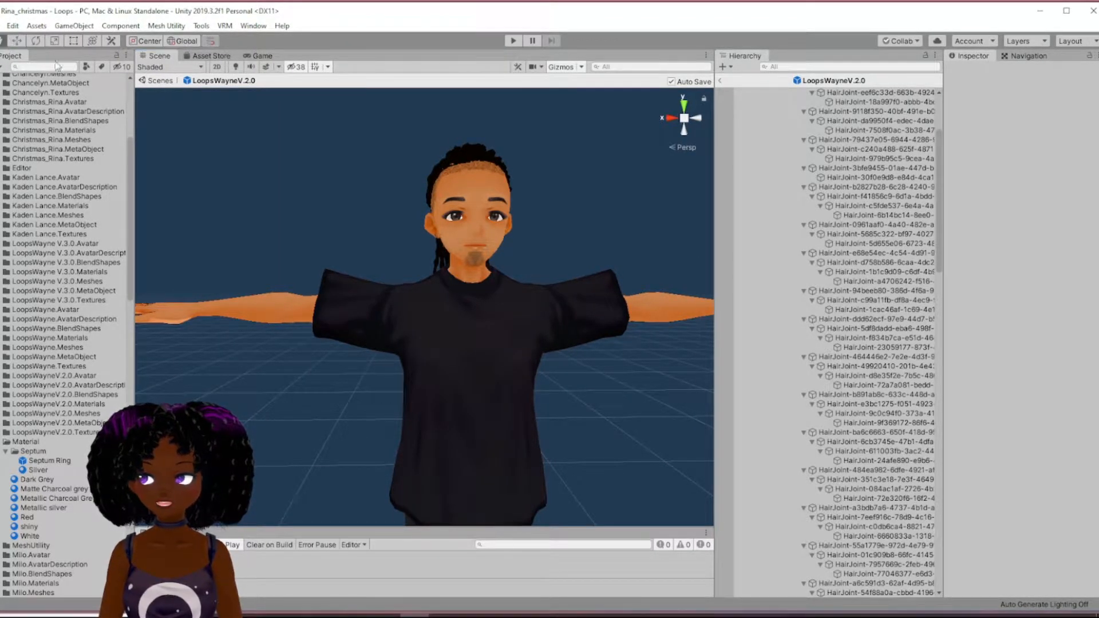
pyautogui.moveTo(482, 201); pyautogui.dragTo(454, 185)
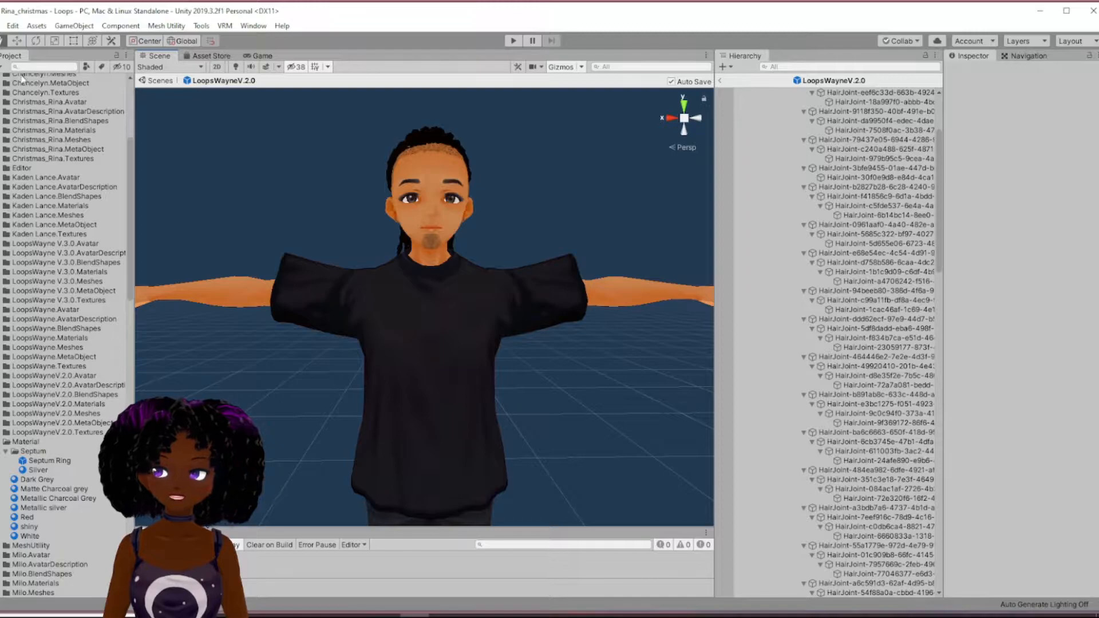
pyautogui.click(18, 43)
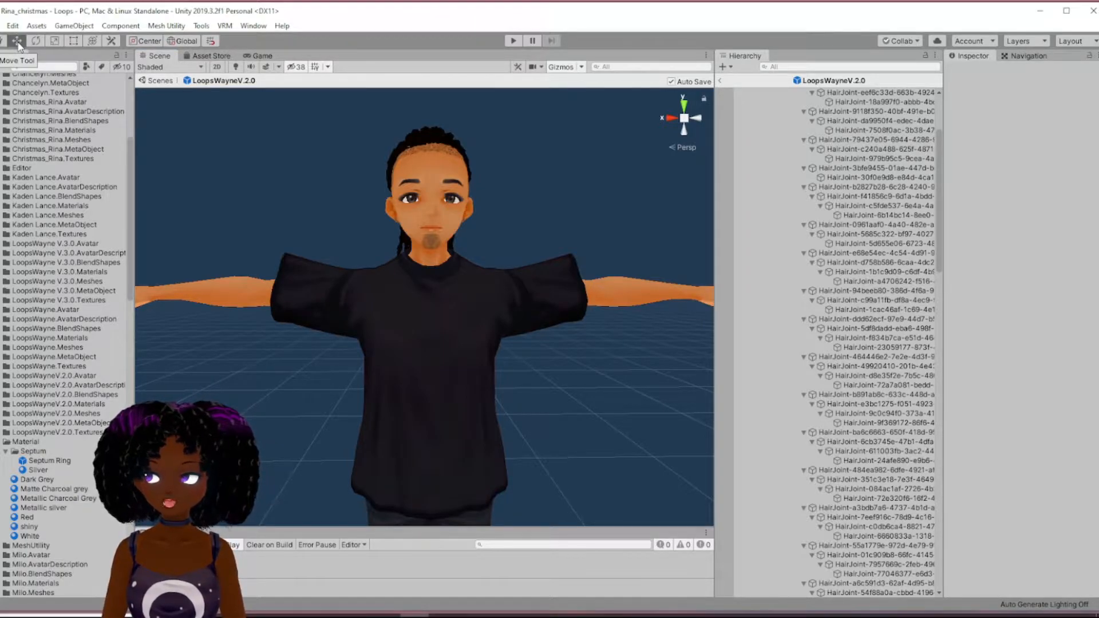
pyautogui.scroll(5, 346, 191)
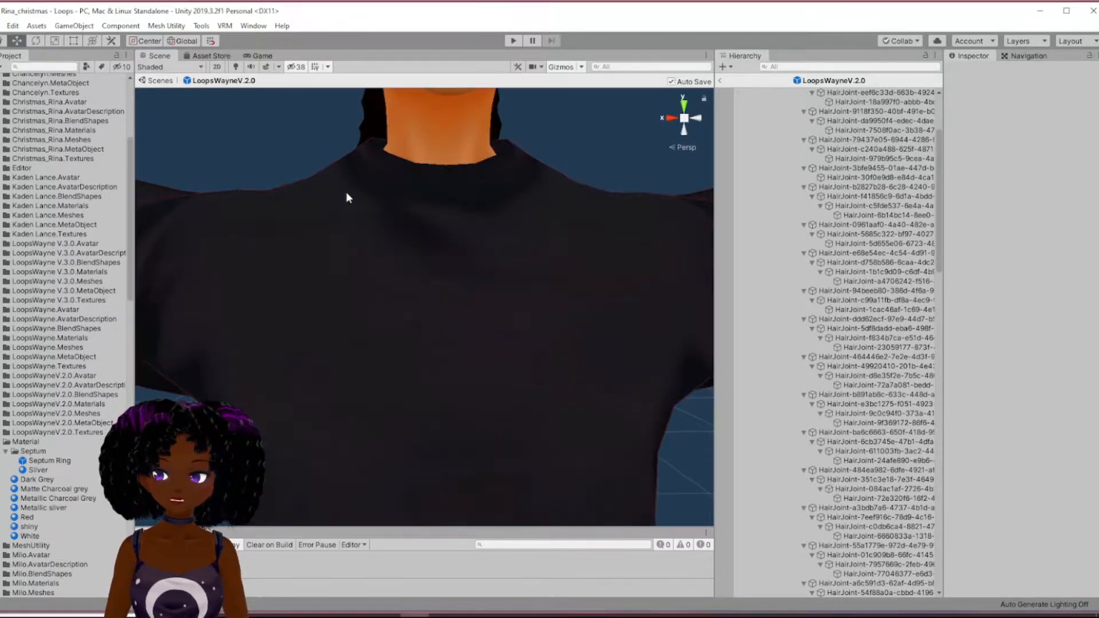
pyautogui.moveTo(358, 187); pyautogui.dragTo(355, 255)
pyautogui.keyDown('alt'); pyautogui.moveTo(510, 150); pyautogui.dragTo(528, 282); pyautogui.keyUp('alt')
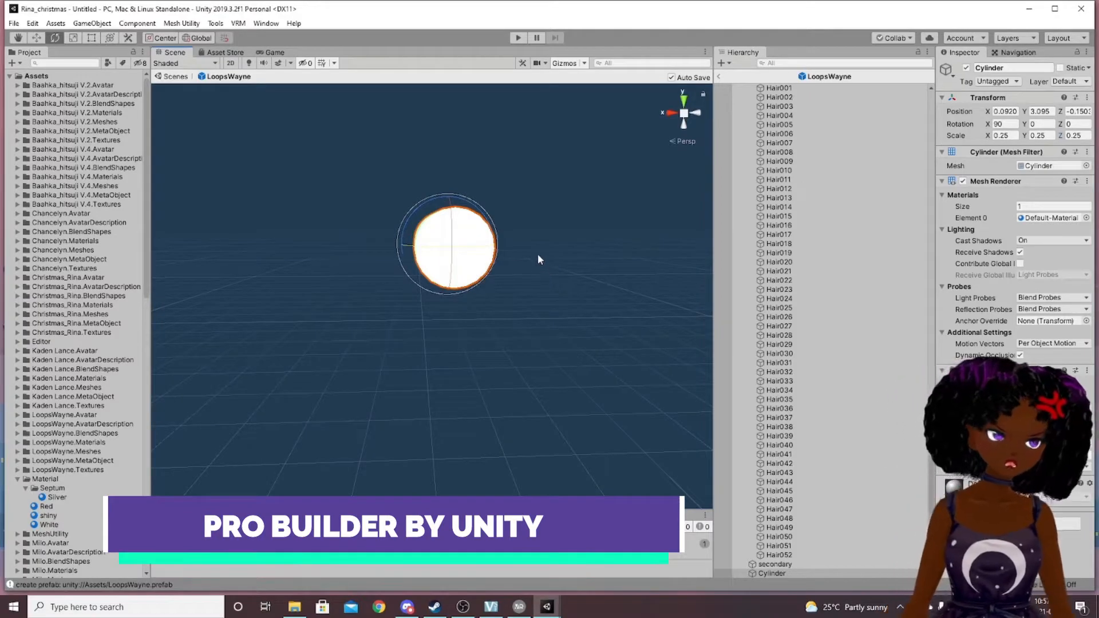
# Open the Package Manager, search the packages for "pro" and select the ProBuilder package.
pyautogui.click(266, 24)
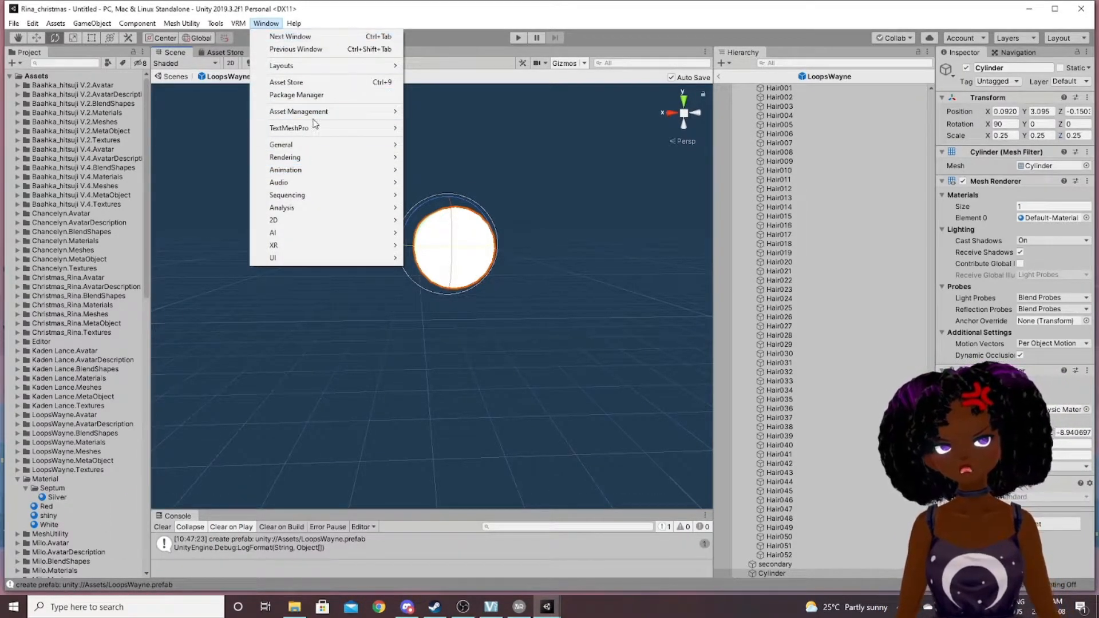
pyautogui.moveTo(294, 24)
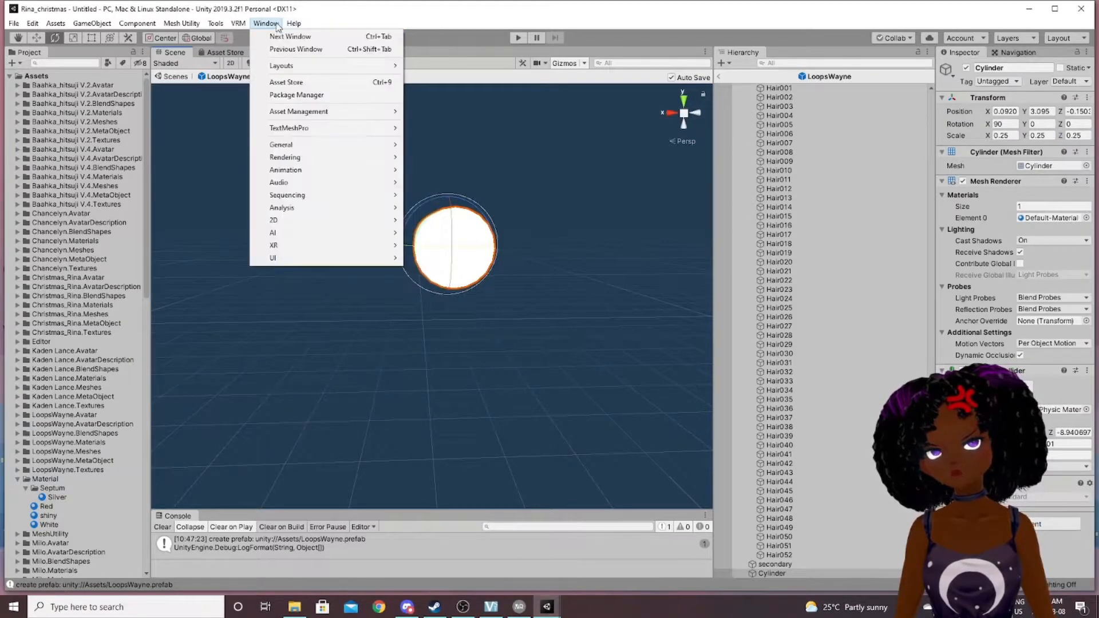
pyautogui.click(324, 95)
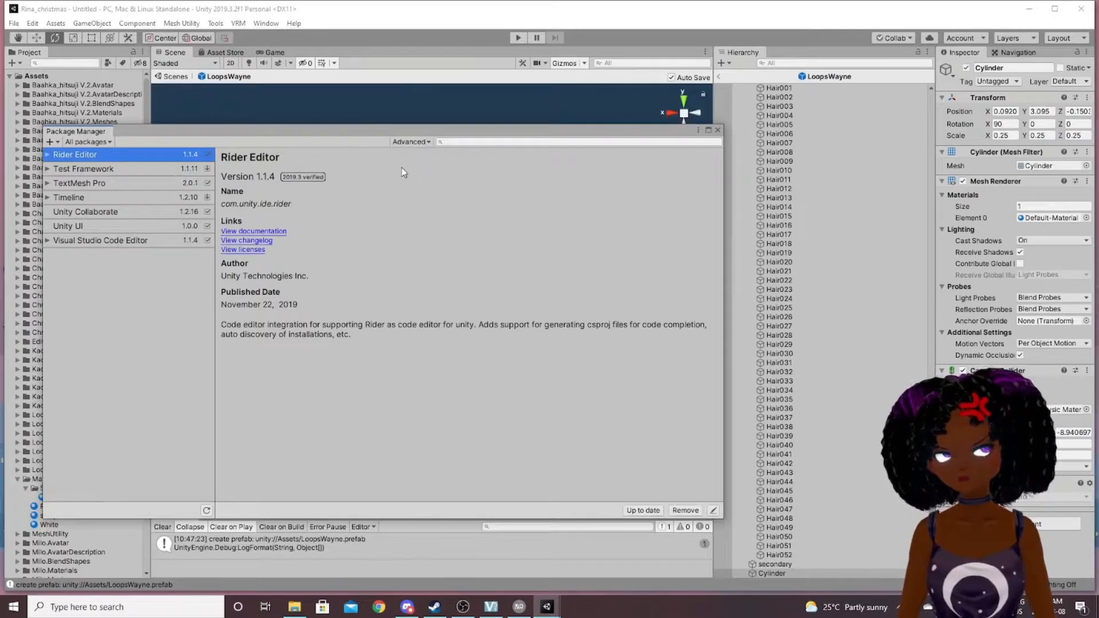
pyautogui.click(440, 142)
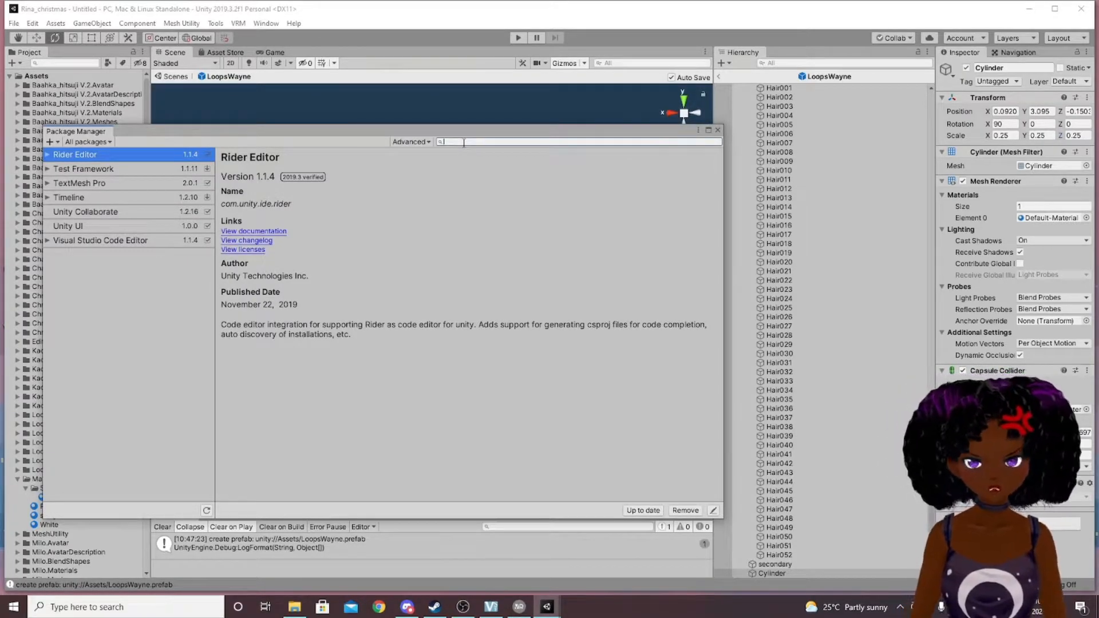
pyautogui.write('pro')
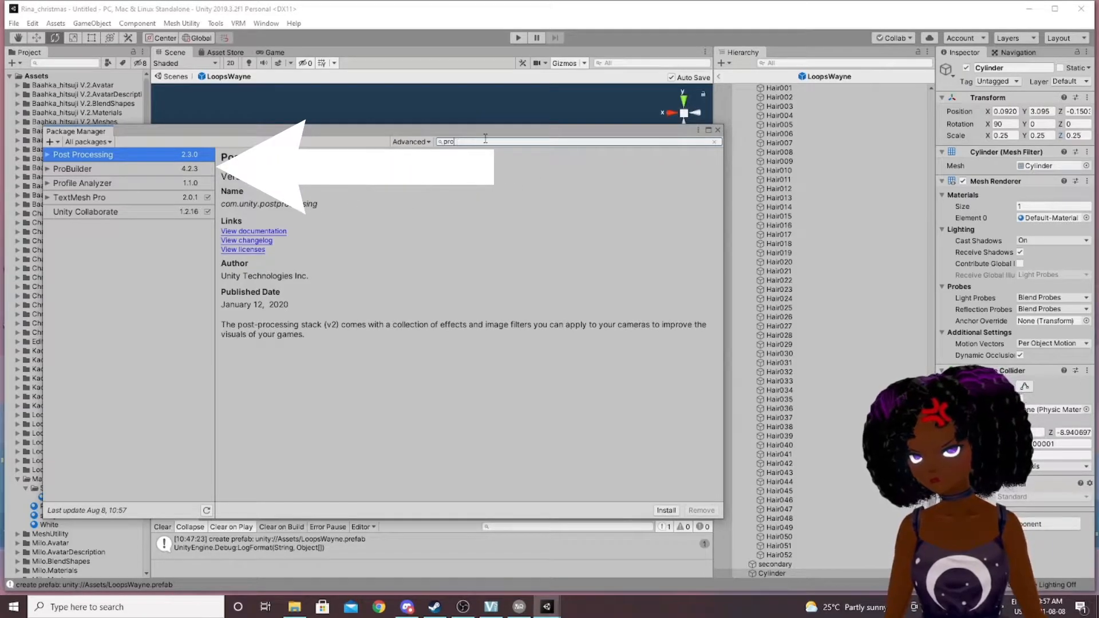
pyautogui.click(82, 172)
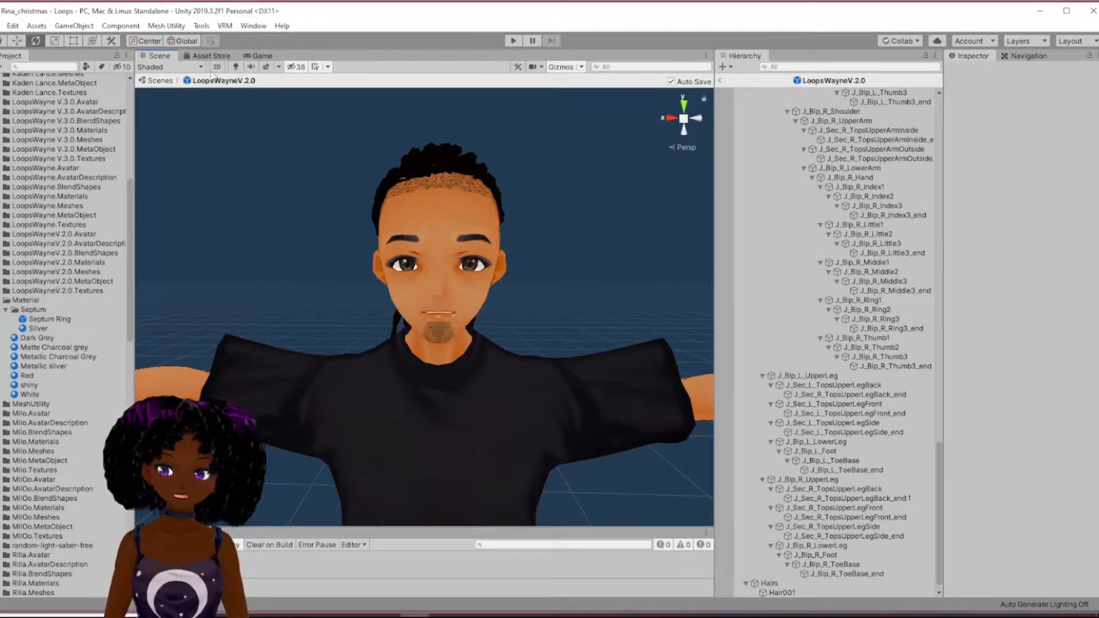
# Open the ProBuilder window and dock it as a tab beside the Project panel.
pyautogui.click(207, 29)
pyautogui.moveTo(243, 41)
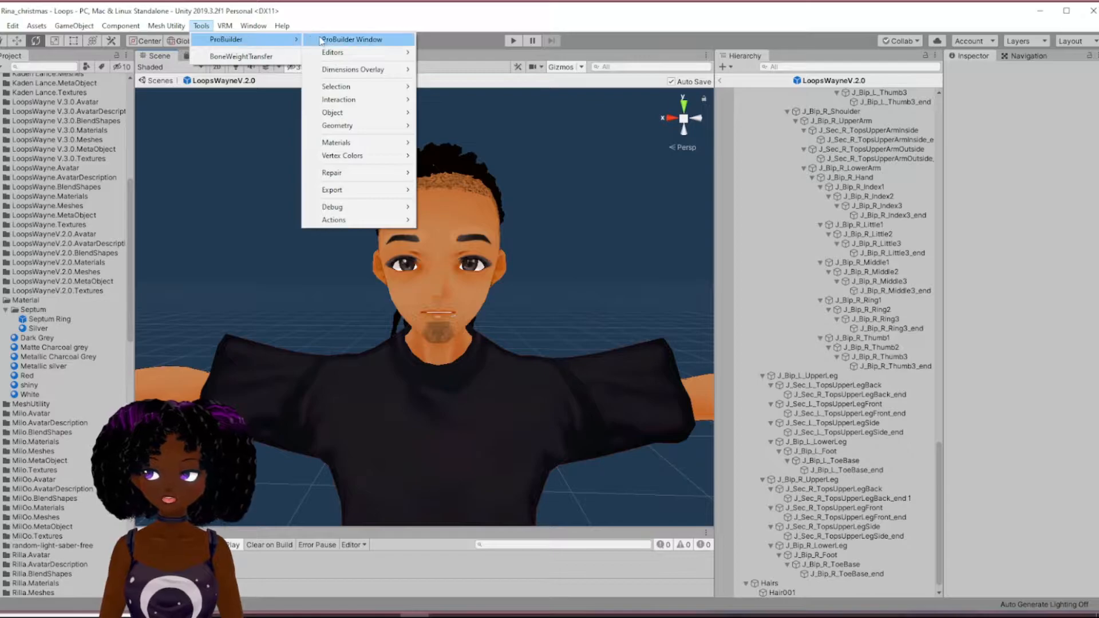
pyautogui.click(358, 41)
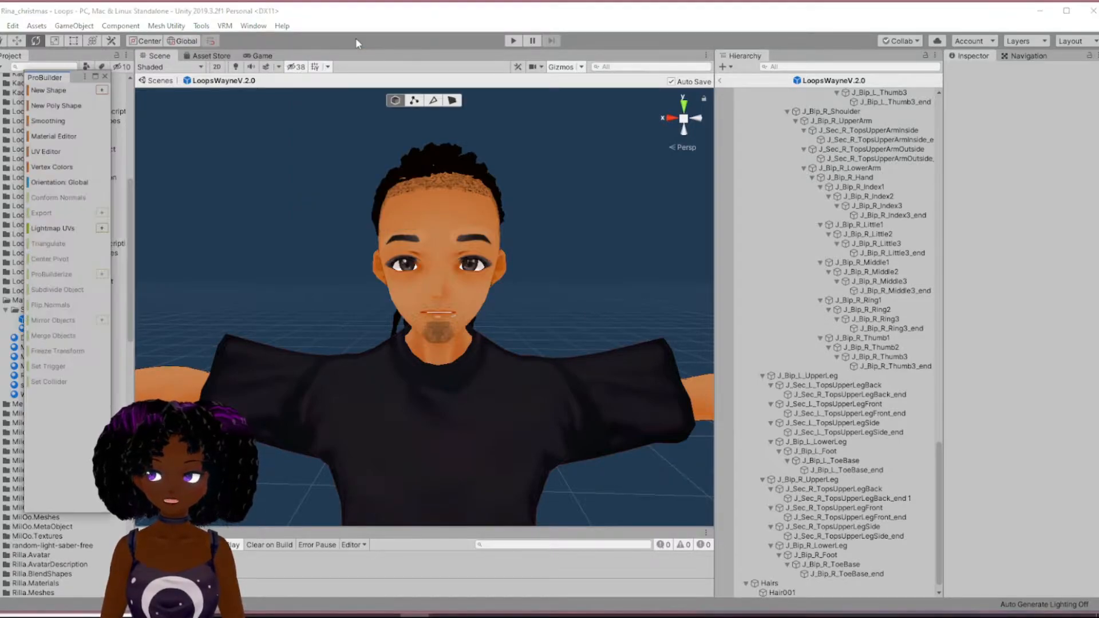
pyautogui.moveTo(65, 76); pyautogui.dragTo(52, 57)
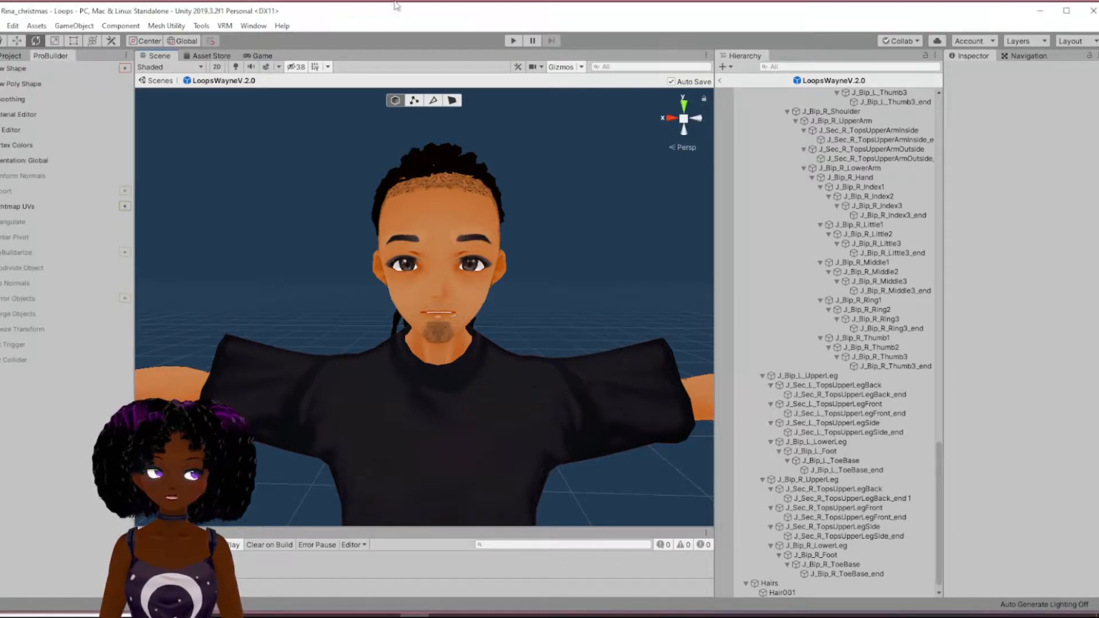
pyautogui.moveTo(423, 15); pyautogui.dragTo(513, 16)
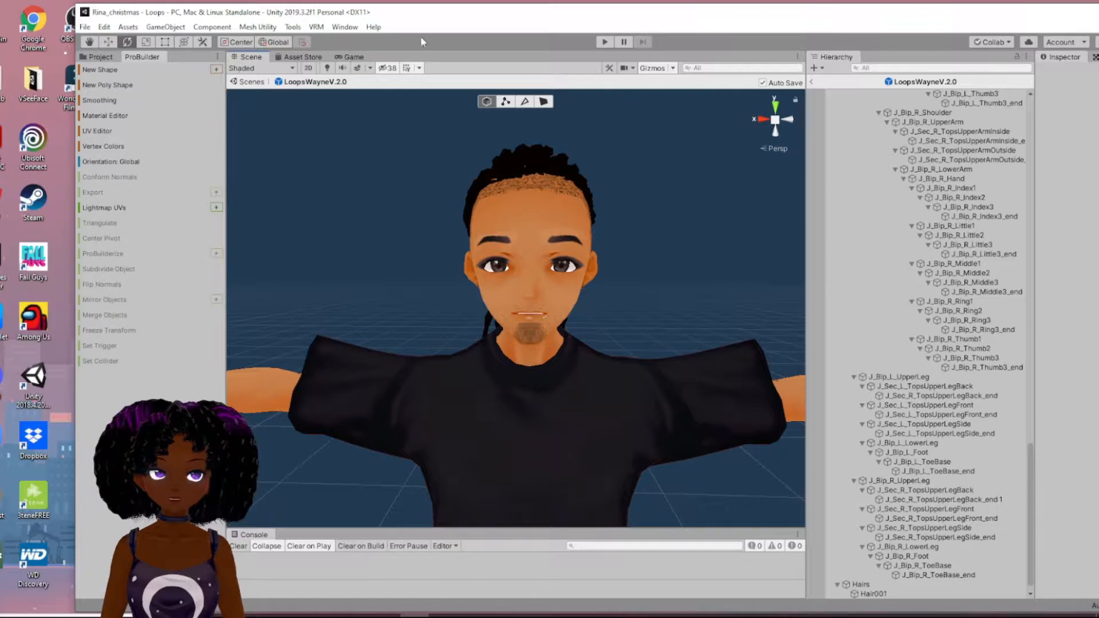
pyautogui.moveTo(415, 18); pyautogui.dragTo(352, 15)
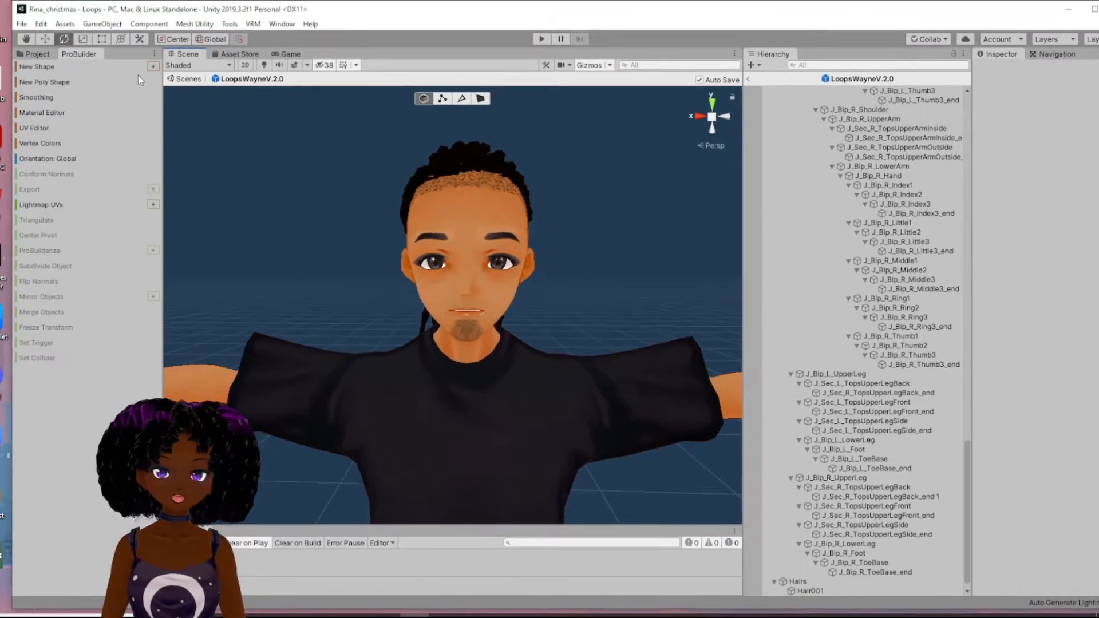
pyautogui.moveTo(75, 59); pyautogui.dragTo(98, 63)
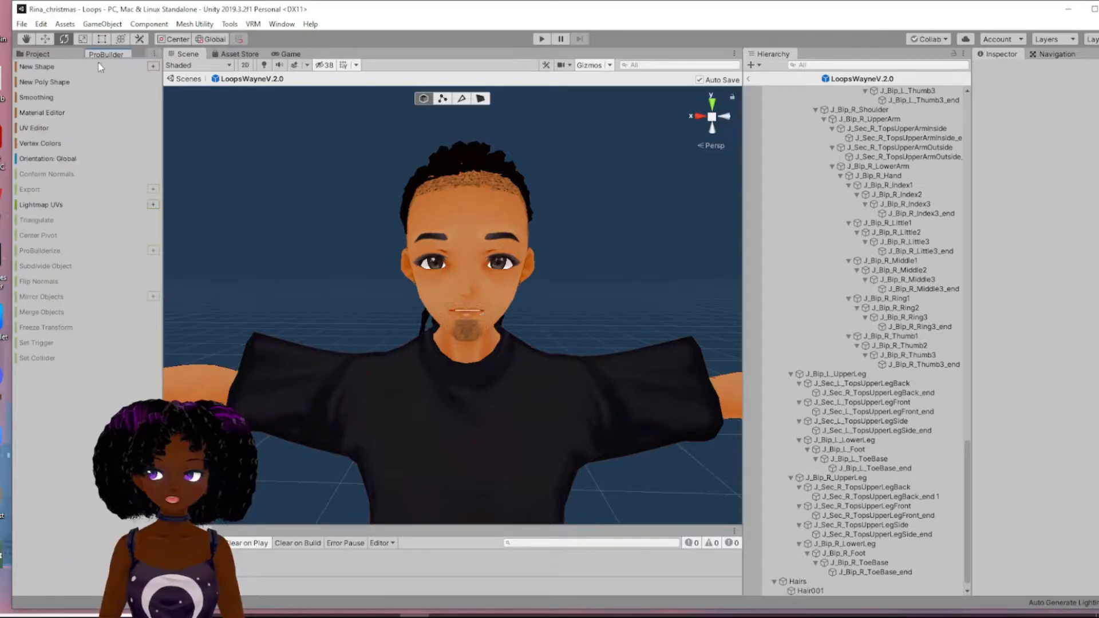
pyautogui.moveTo(370, 12); pyautogui.dragTo(345, 12)
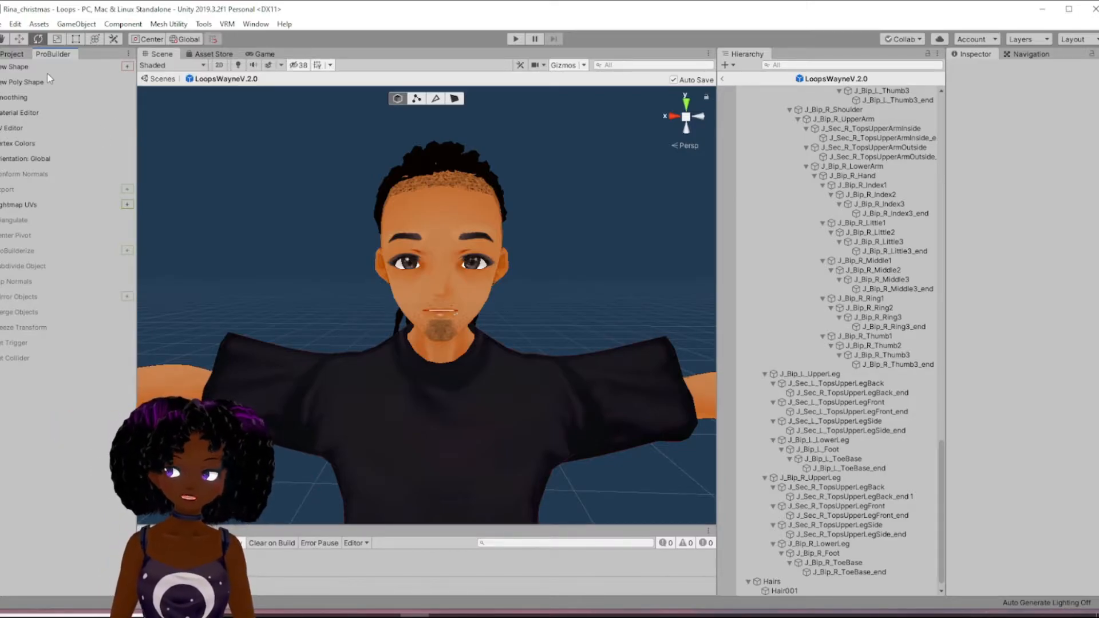
# Open the ProBuilder new-shape settings and browse the available shape types.
pyautogui.click(127, 68)
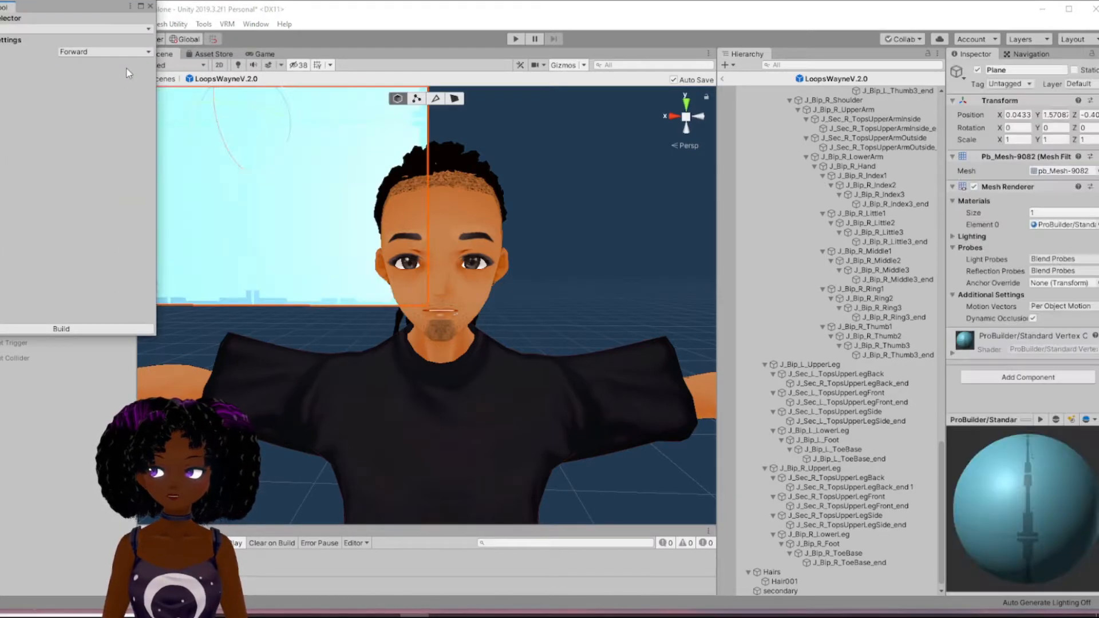
pyautogui.click(147, 29)
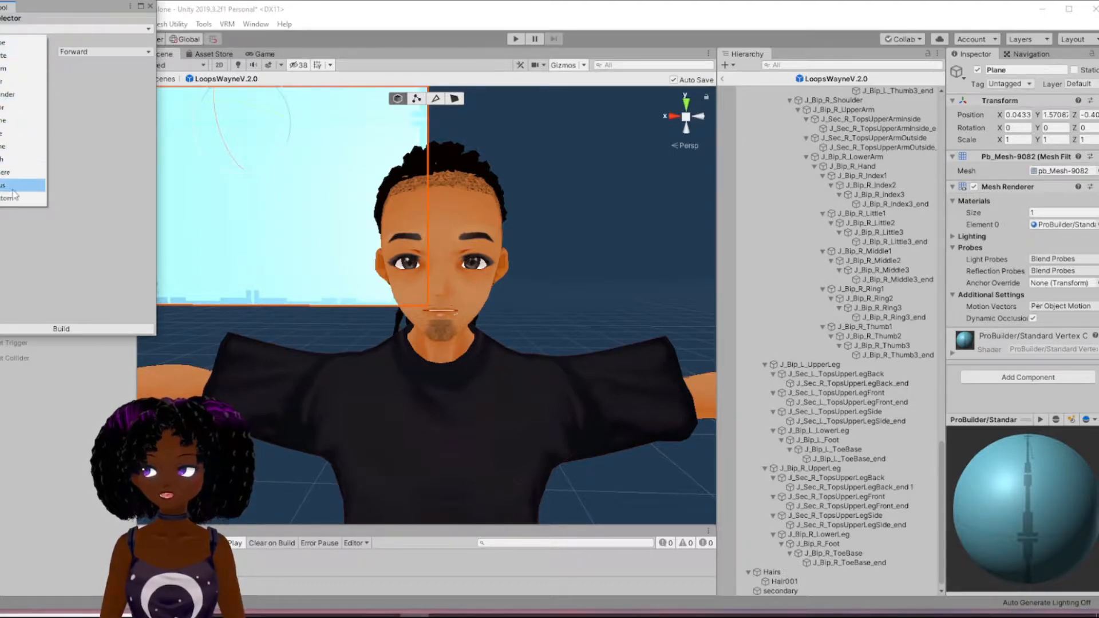
pyautogui.click(11, 44)
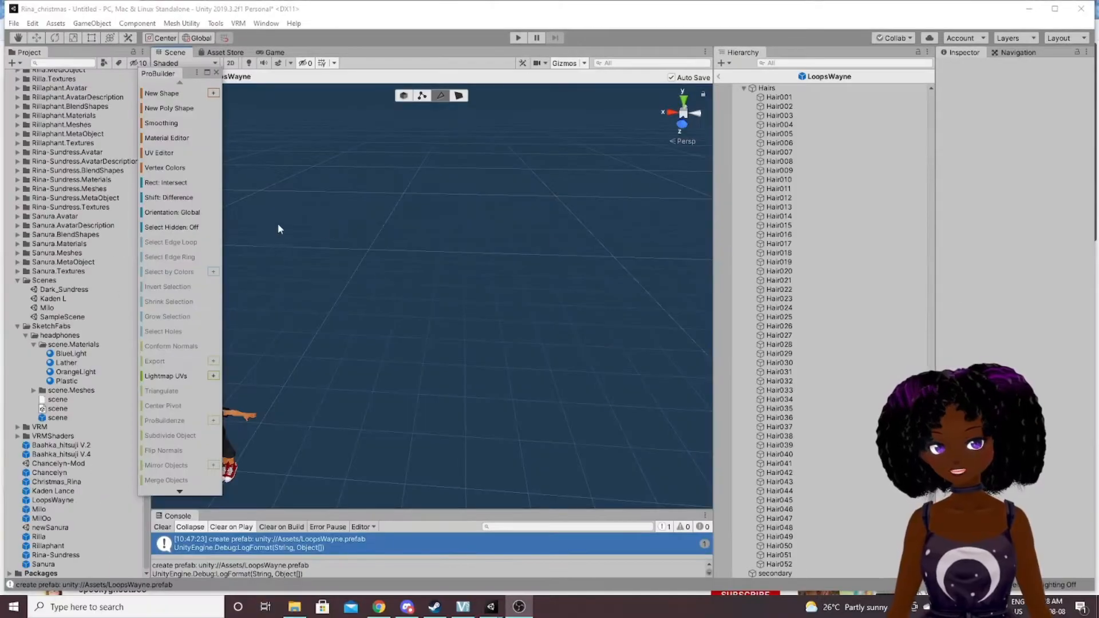
# Build a new ProBuilder cube with a size of 1 on X, Y and Z, and close the shape settings.
pyautogui.keyDown('alt'); pyautogui.moveTo(344, 304); pyautogui.dragTo(400, 300); pyautogui.keyUp('alt')
pyautogui.moveTo(401, 300); pyautogui.dragTo(394, 273, button='right')
pyautogui.moveTo(399, 298); pyautogui.dragTo(468, 238, button='middle')
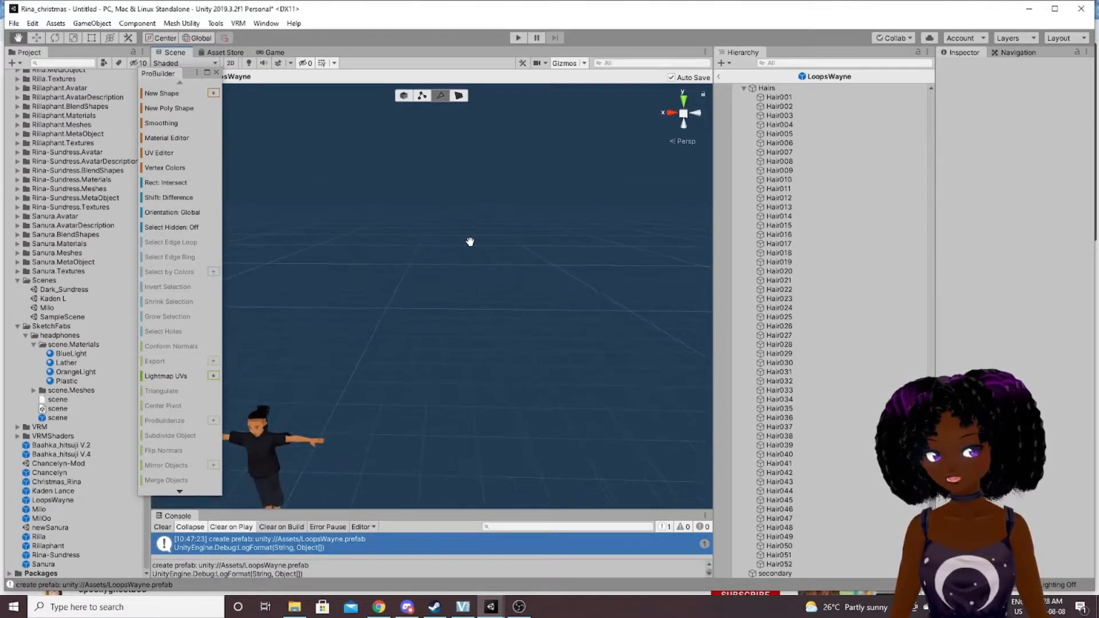
pyautogui.click(212, 94)
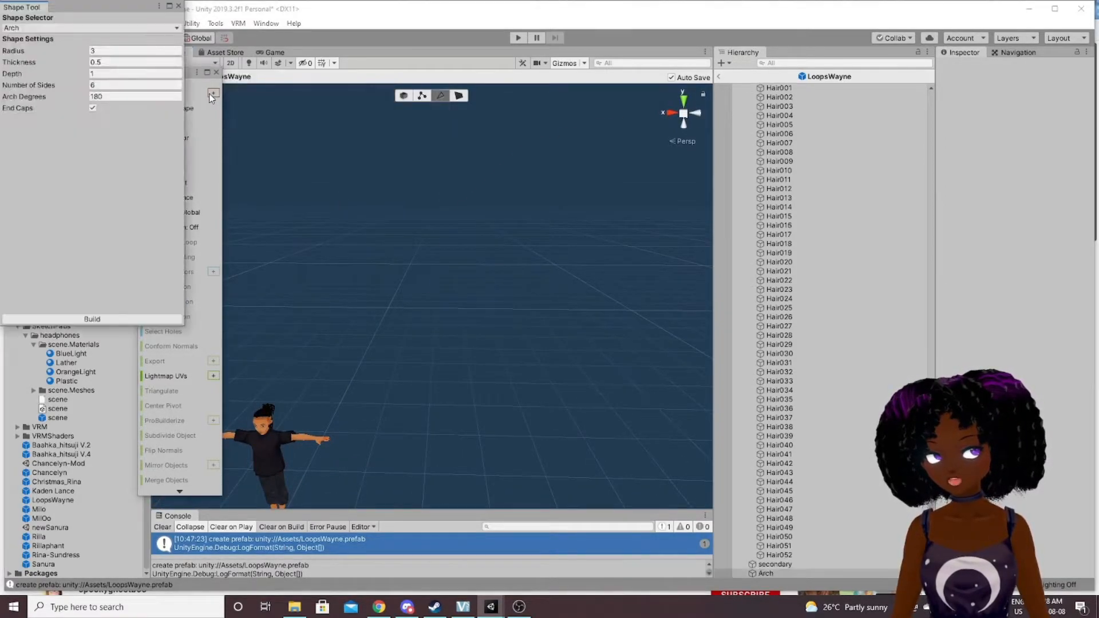
pyautogui.click(75, 28)
pyautogui.click(30, 41)
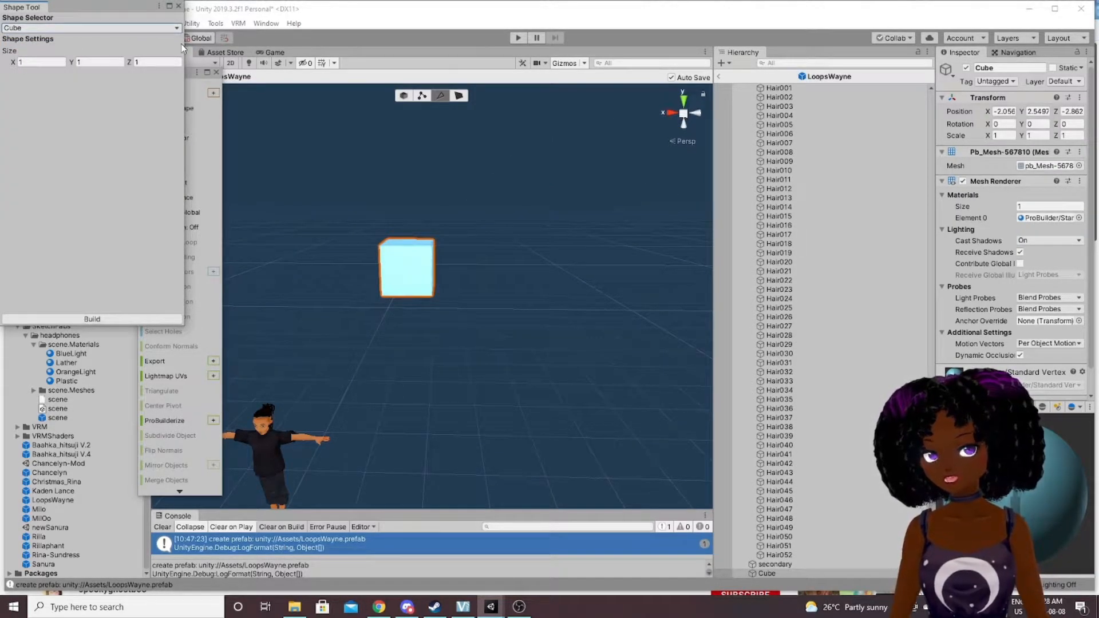
pyautogui.click(93, 320)
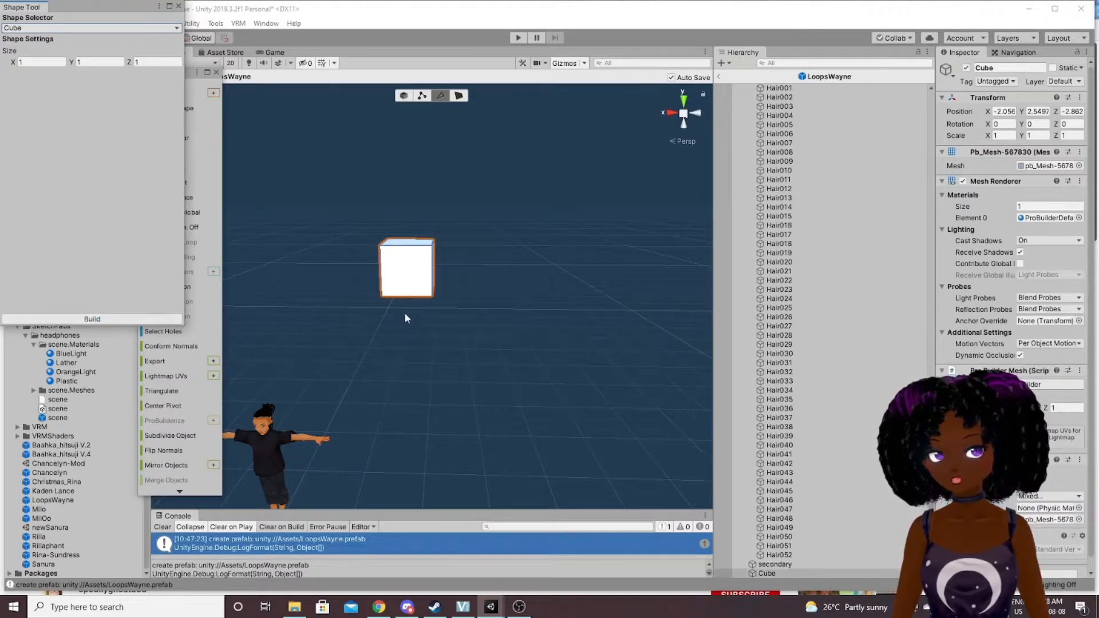
pyautogui.click(178, 6)
# Set the cube's position to 0 on X, Y and Z.
pyautogui.moveTo(337, 284); pyautogui.dragTo(490, 344, button='middle')
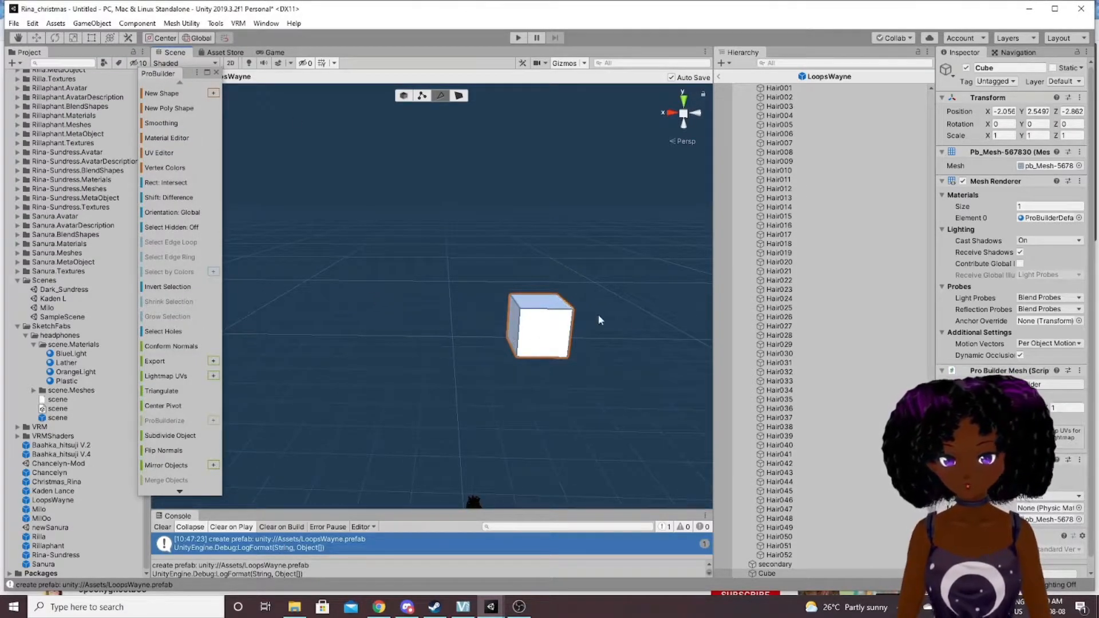
pyautogui.click(1005, 111)
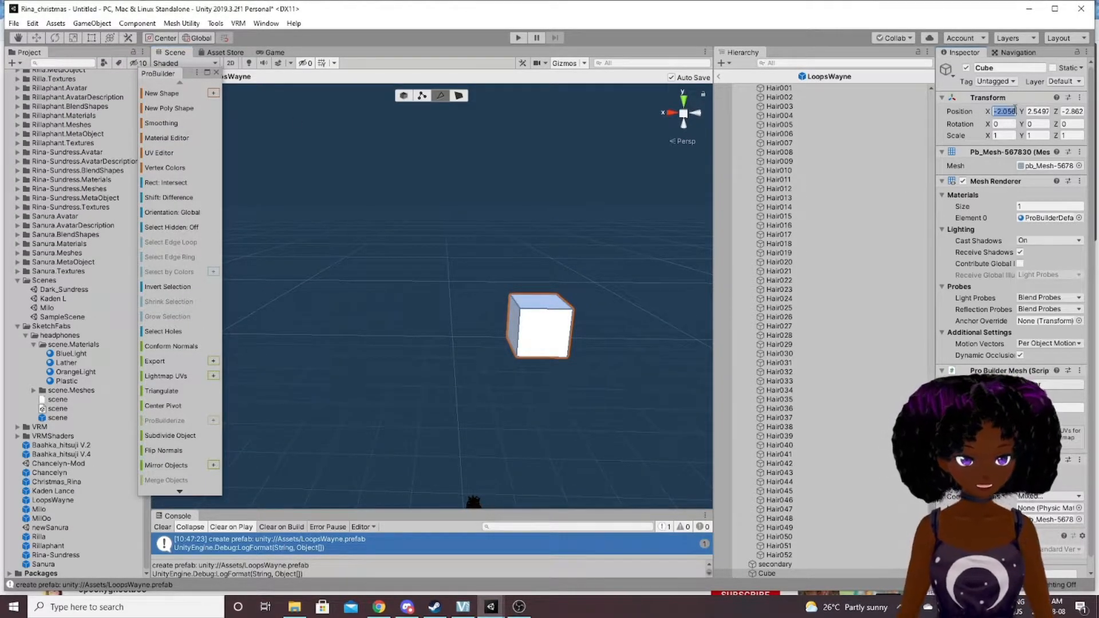
pyautogui.write('0')
pyautogui.press('Tab')
pyautogui.write('0')
pyautogui.press('Tab')
pyautogui.write('0')
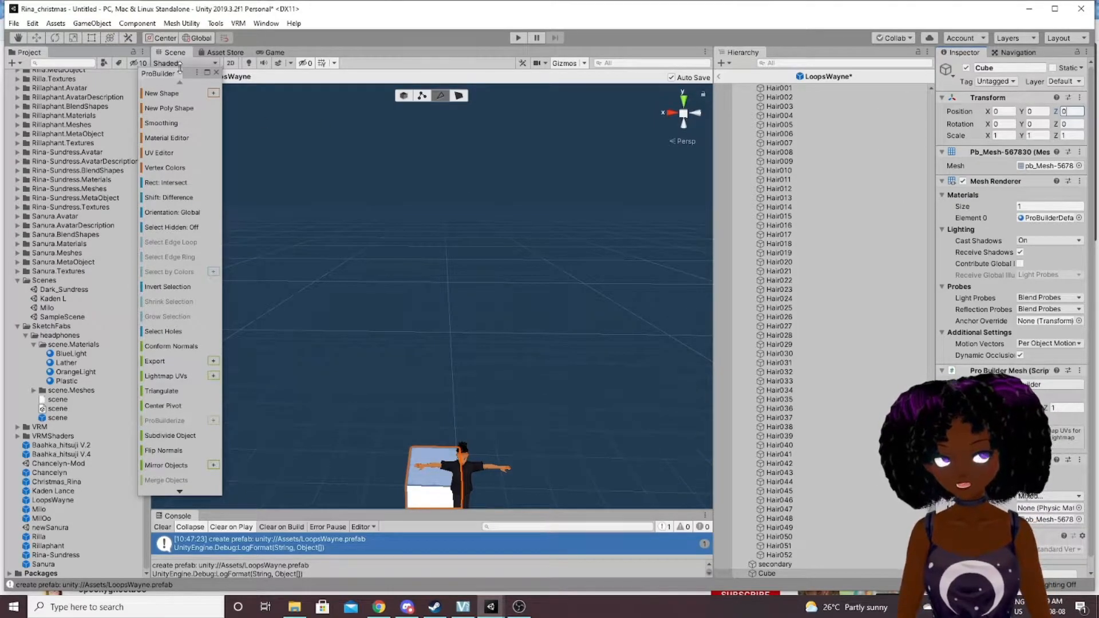
# Switch to object selection and move the cube along X to about 1.5, clear of the avatar.
pyautogui.moveTo(188, 74); pyautogui.dragTo(105, 74)
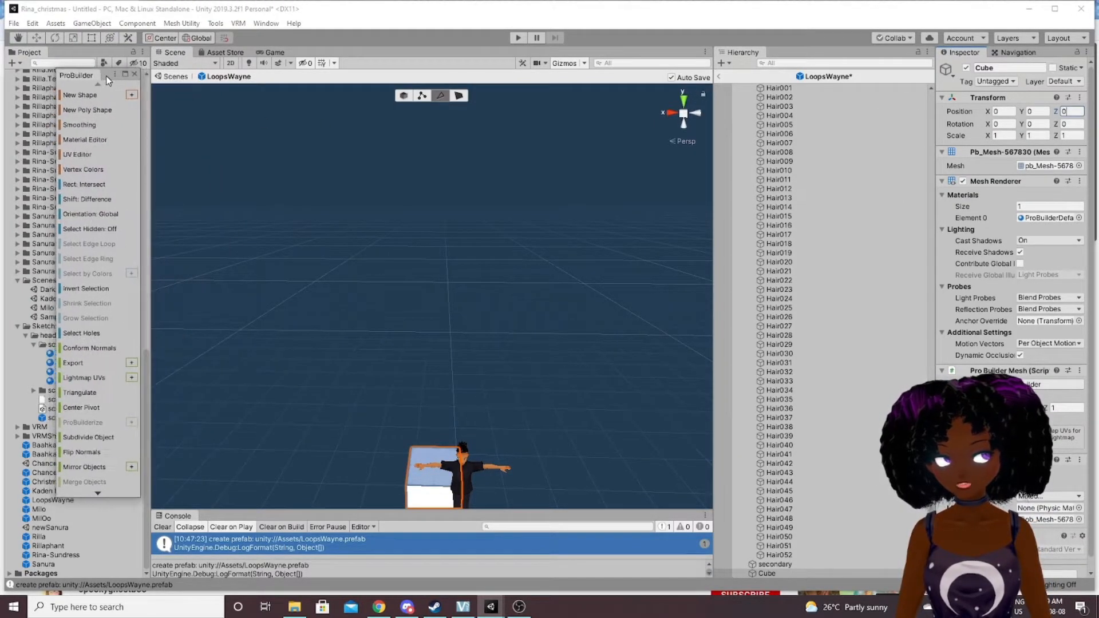
pyautogui.moveTo(404, 400); pyautogui.dragTo(440, 207, button='middle')
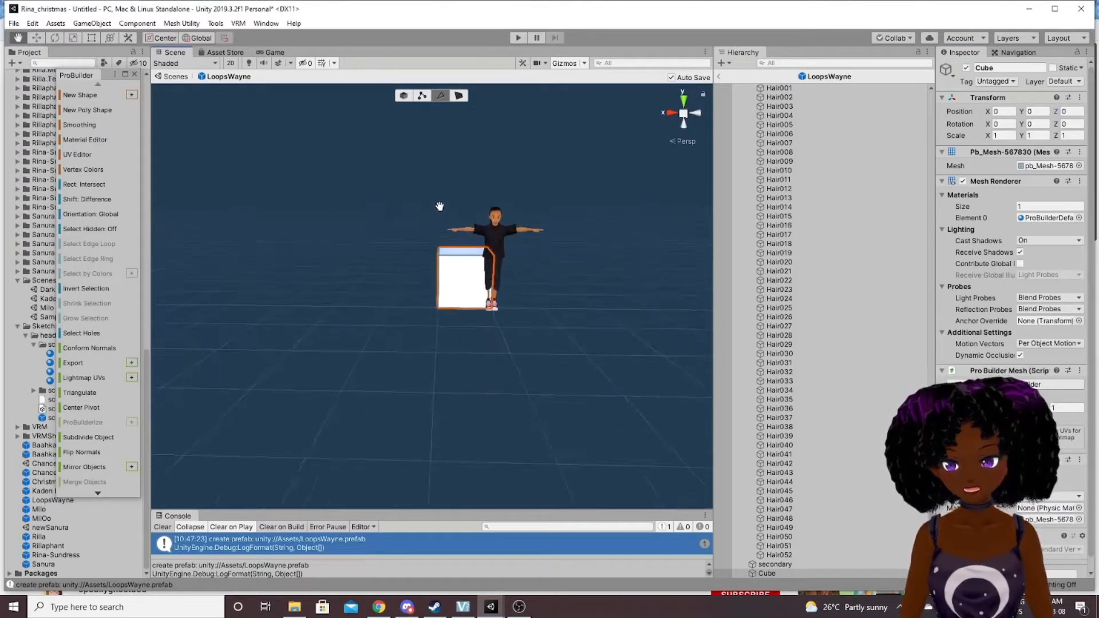
pyautogui.scroll(5, 482, 296)
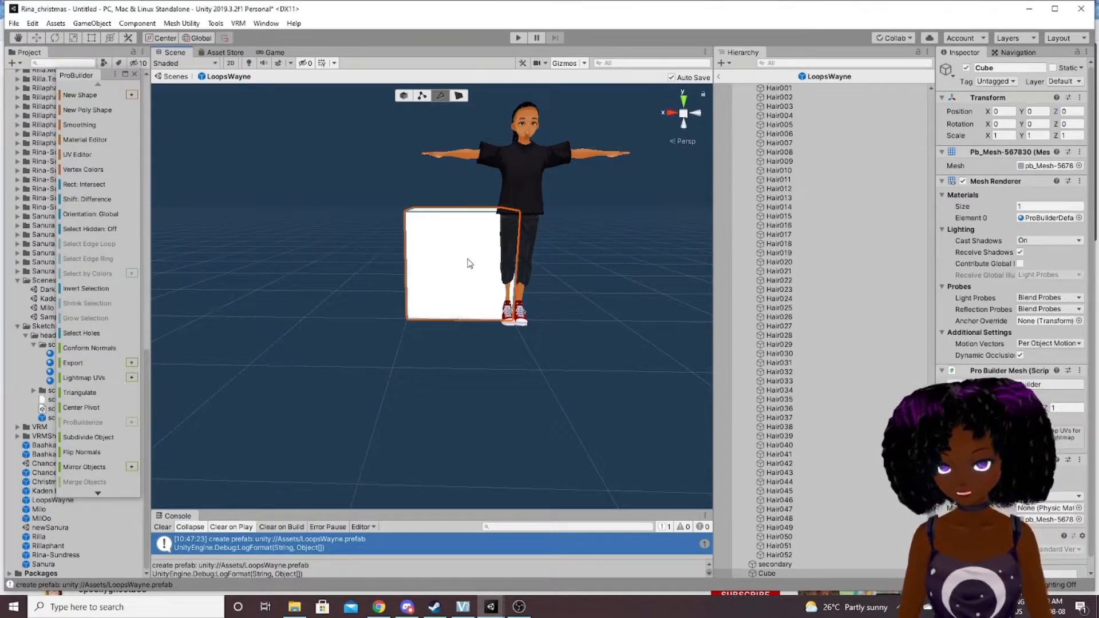
pyautogui.click(404, 96)
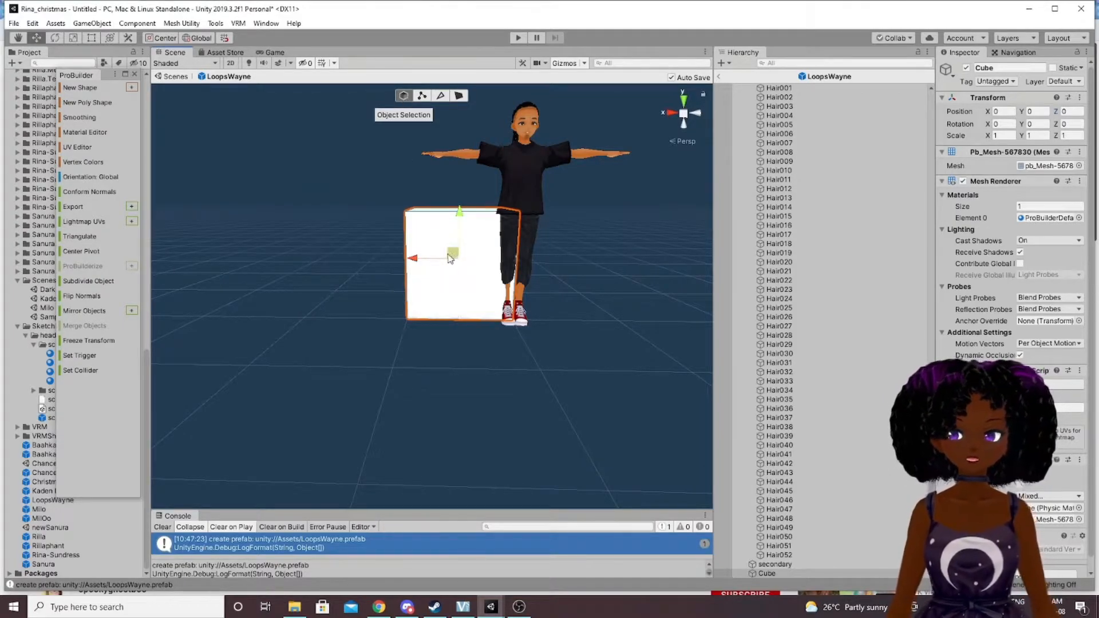
pyautogui.moveTo(419, 263); pyautogui.dragTo(270, 259)
pyautogui.moveTo(269, 259); pyautogui.dragTo(420, 219, button='middle')
pyautogui.scroll(1, 438, 156)
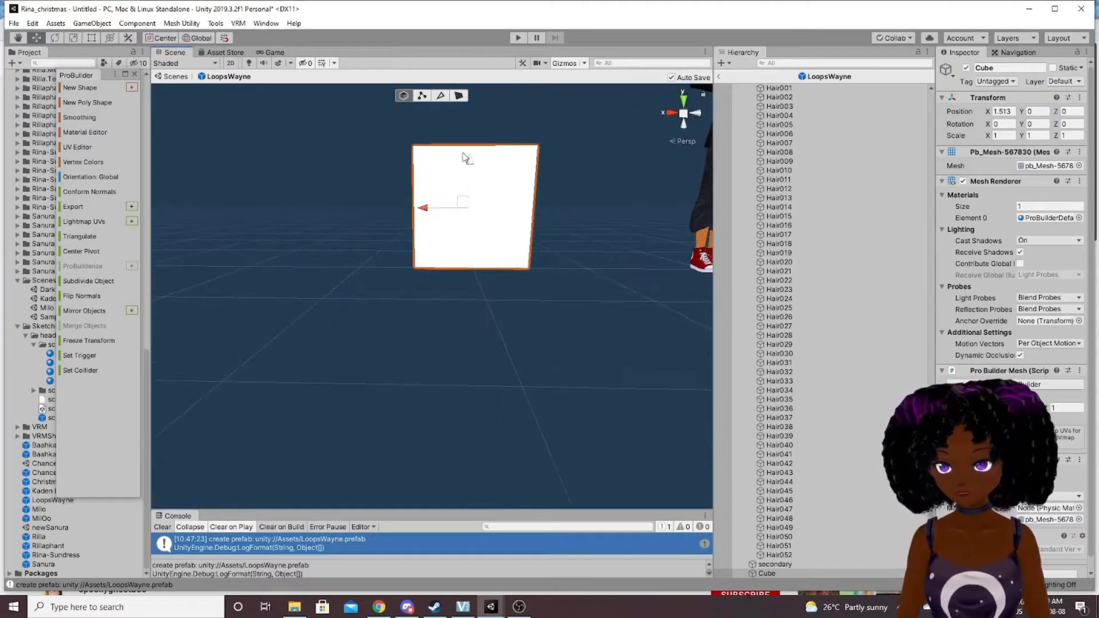
# Switch to face selection and push the cube's front face inward along Z to make a thin slab.
pyautogui.scroll(1, 456, 155)
pyautogui.moveTo(482, 170); pyautogui.dragTo(455, 170, button='middle')
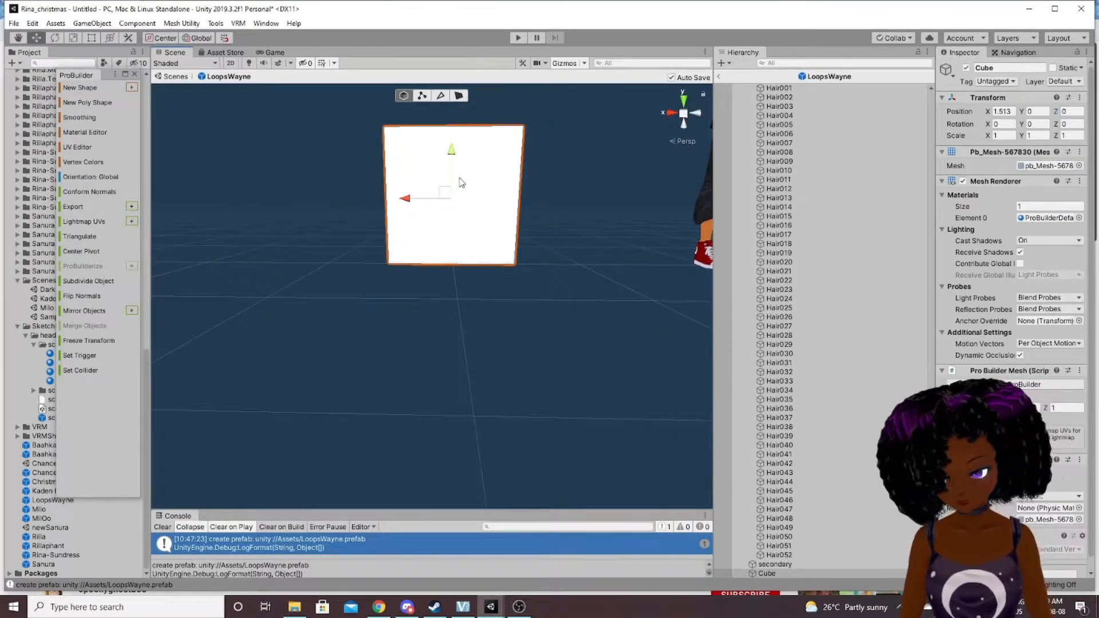
pyautogui.moveTo(516, 201); pyautogui.dragTo(486, 221, button='right')
pyautogui.moveTo(542, 194); pyautogui.dragTo(432, 262, button='middle')
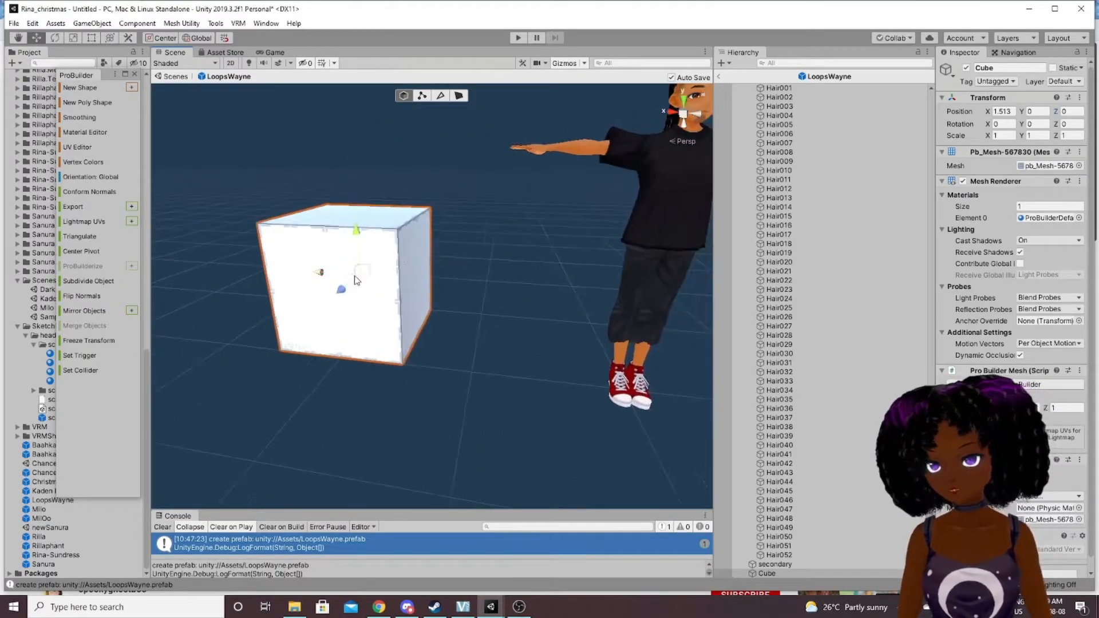
pyautogui.click(459, 96)
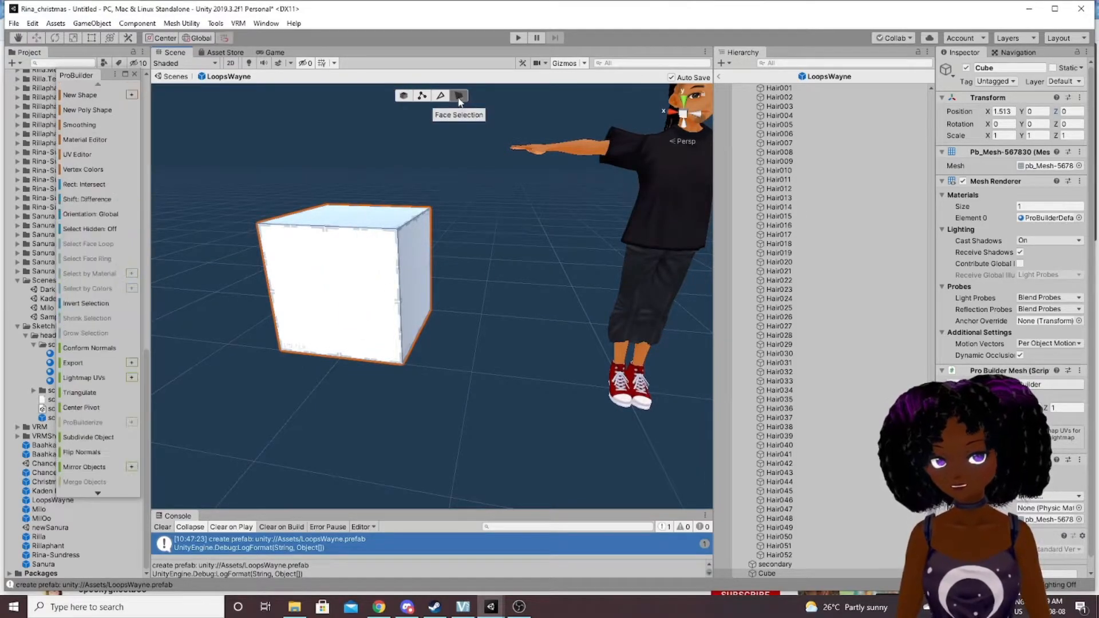
pyautogui.click(339, 281)
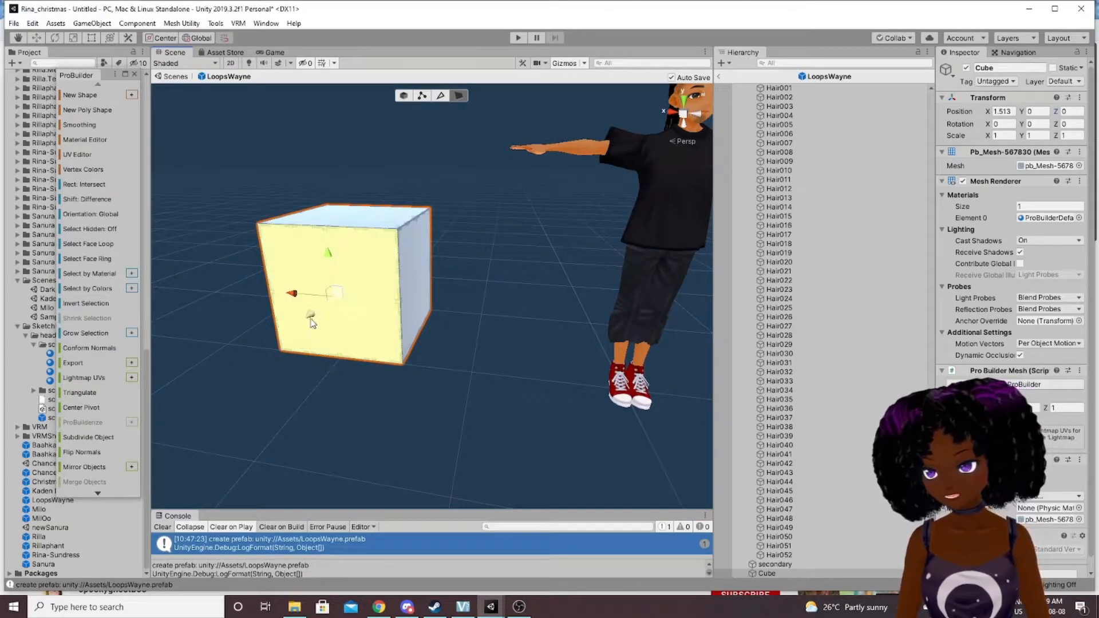
pyautogui.moveTo(309, 322); pyautogui.dragTo(355, 293)
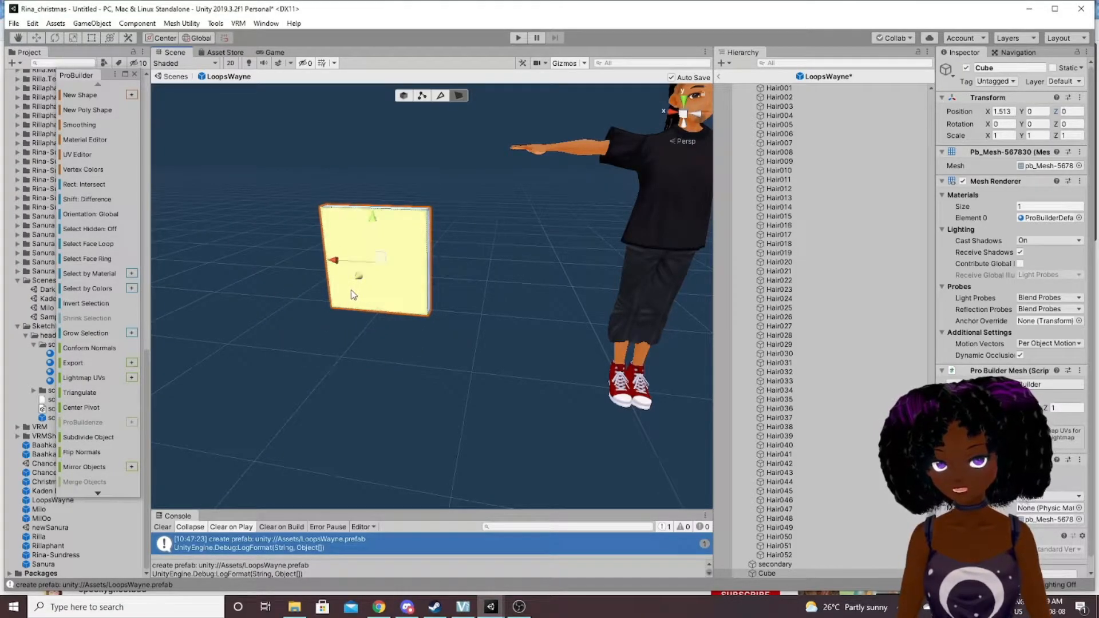
# Extrude the small block's top face upward twice and shift it sideways along X to start an arch.
pyautogui.keyDown('alt'); pyautogui.moveTo(430, 268); pyautogui.dragTo(450, 282); pyautogui.keyUp('alt')
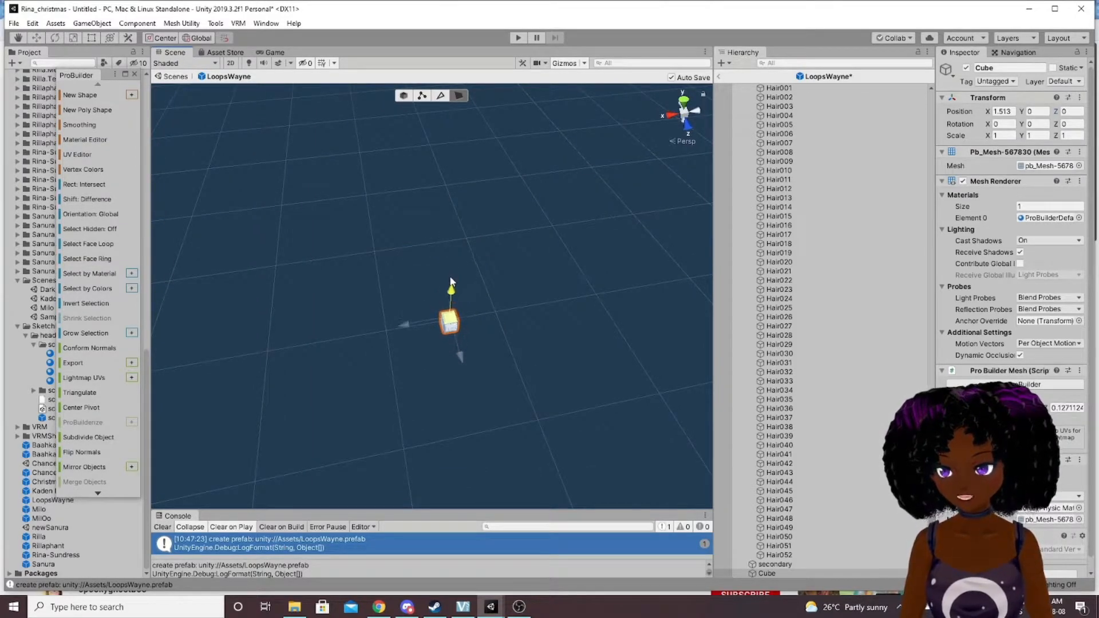
pyautogui.moveTo(460, 262); pyautogui.dragTo(396, 160, button='middle')
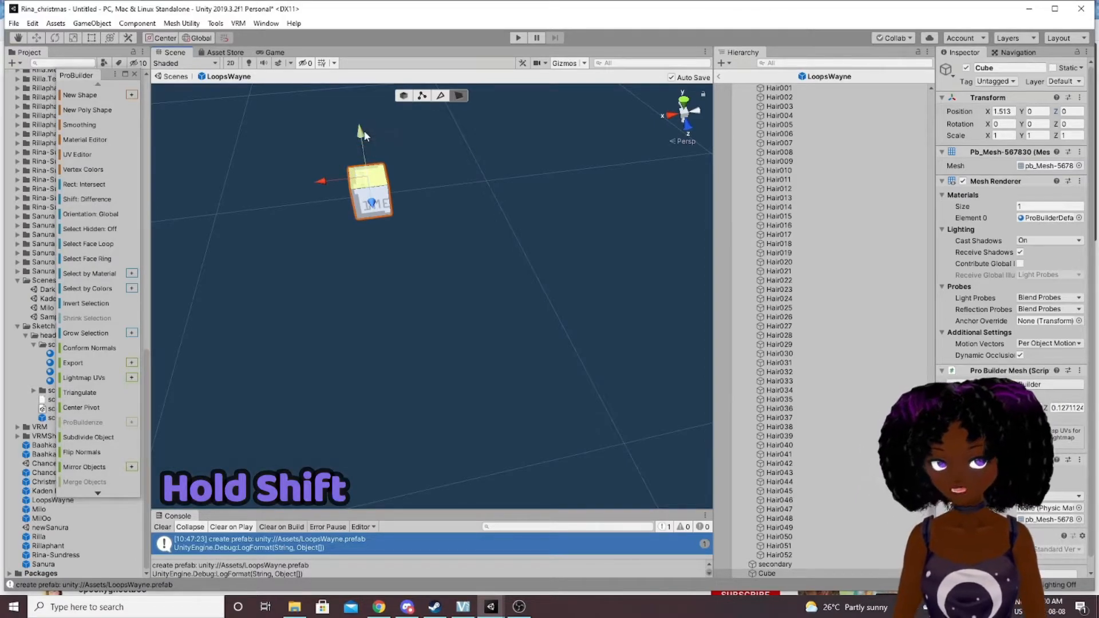
pyautogui.keyDown('shift'); pyautogui.moveTo(363, 130); pyautogui.dragTo(359, 115); pyautogui.keyUp('shift')
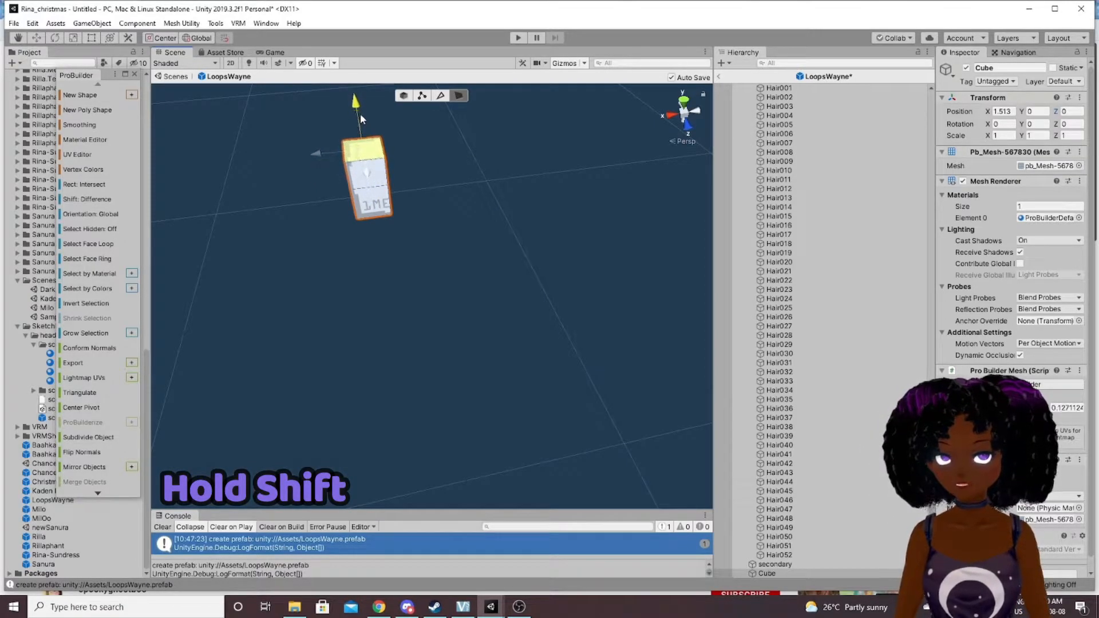
pyautogui.moveTo(360, 115); pyautogui.dragTo(356, 215, button='middle')
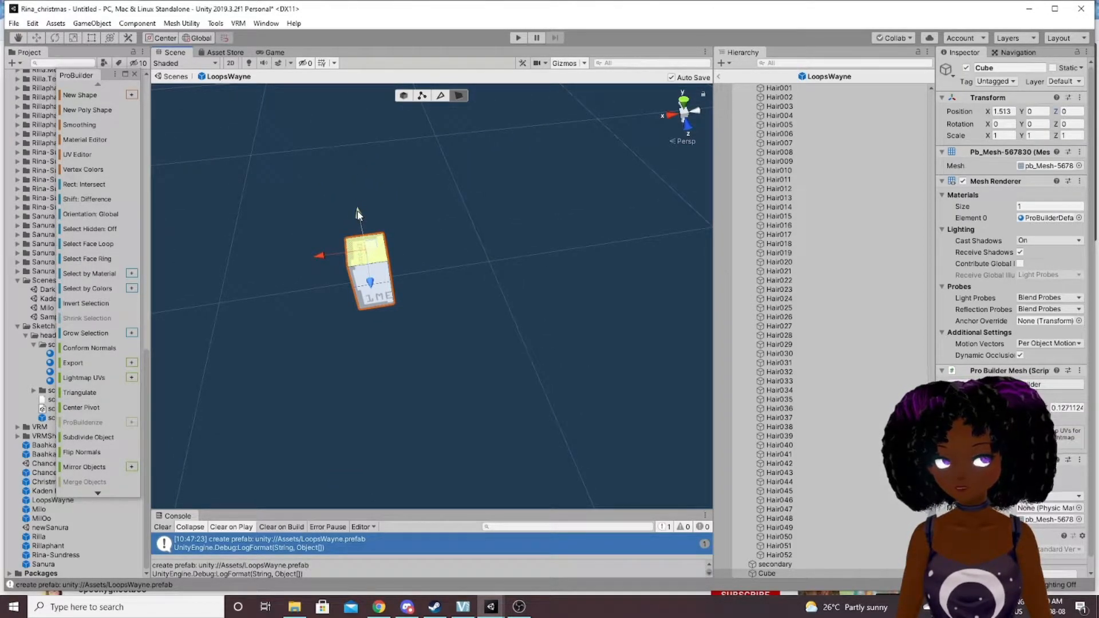
pyautogui.keyDown('shift'); pyautogui.moveTo(357, 210); pyautogui.dragTo(352, 180); pyautogui.keyUp('shift')
pyautogui.keyDown('alt'); pyautogui.moveTo(372, 282); pyautogui.dragTo(360, 258); pyautogui.keyUp('alt')
pyautogui.keyDown('alt'); pyautogui.moveTo(358, 196); pyautogui.dragTo(381, 203); pyautogui.keyUp('alt')
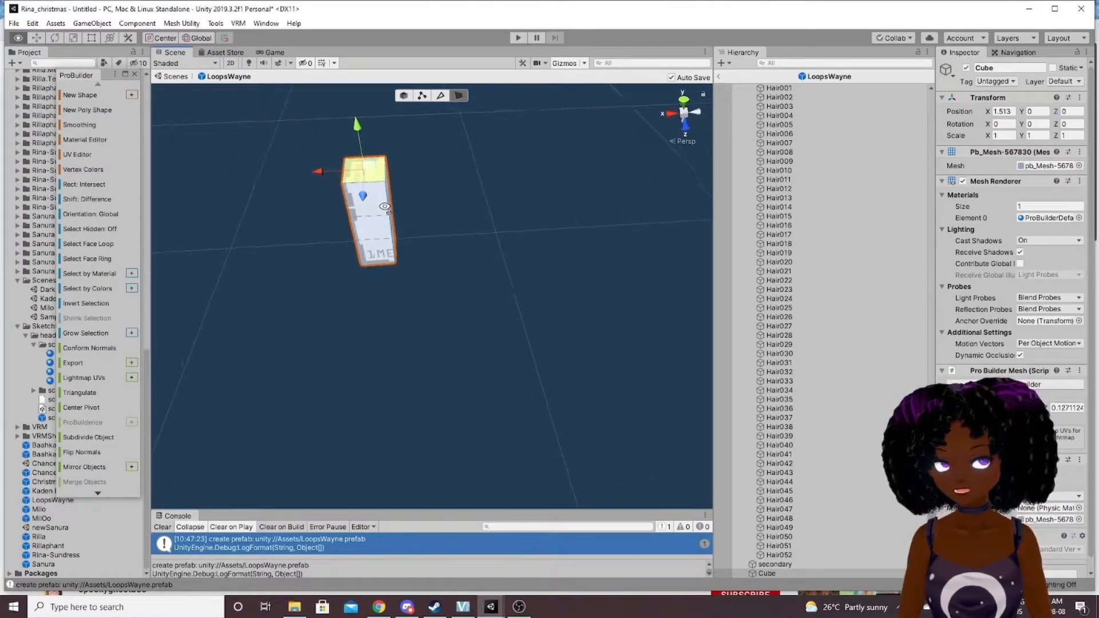
pyautogui.moveTo(324, 169); pyautogui.dragTo(345, 171)
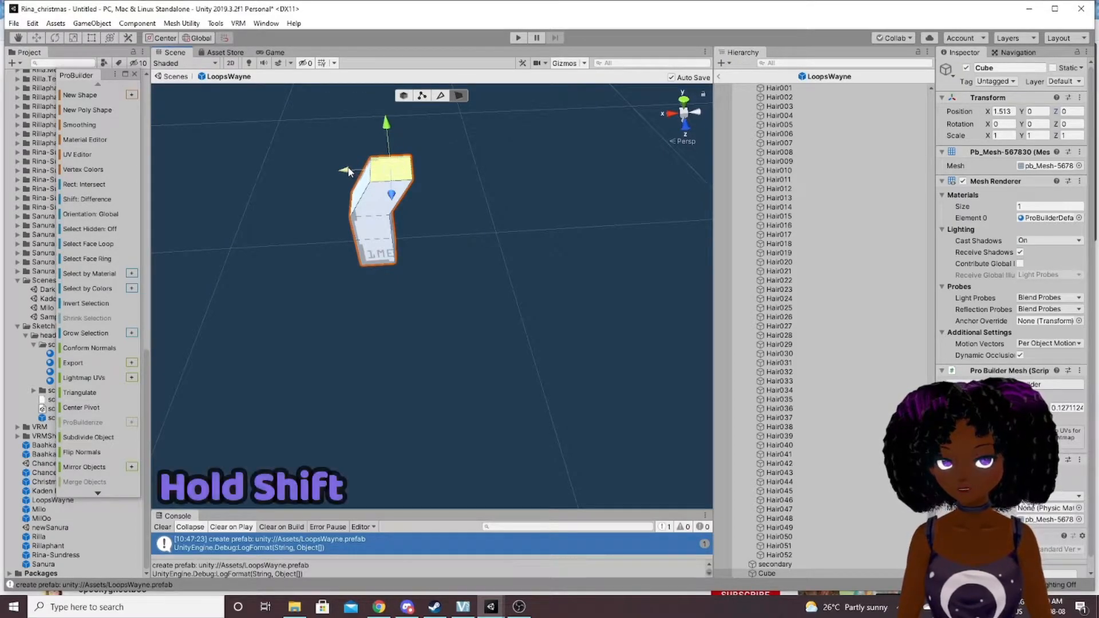
pyautogui.keyDown('shift'); pyautogui.moveTo(348, 172); pyautogui.dragTo(376, 169); pyautogui.keyUp('shift')
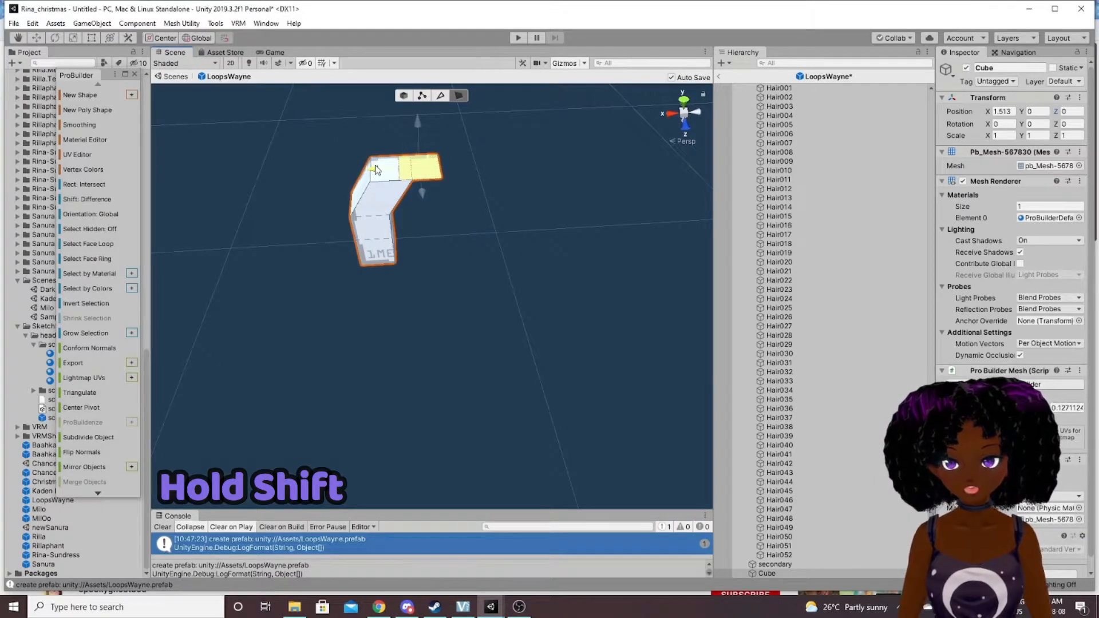
pyautogui.keyDown('shift'); pyautogui.moveTo(418, 130); pyautogui.dragTo(418, 113); pyautogui.keyUp('shift')
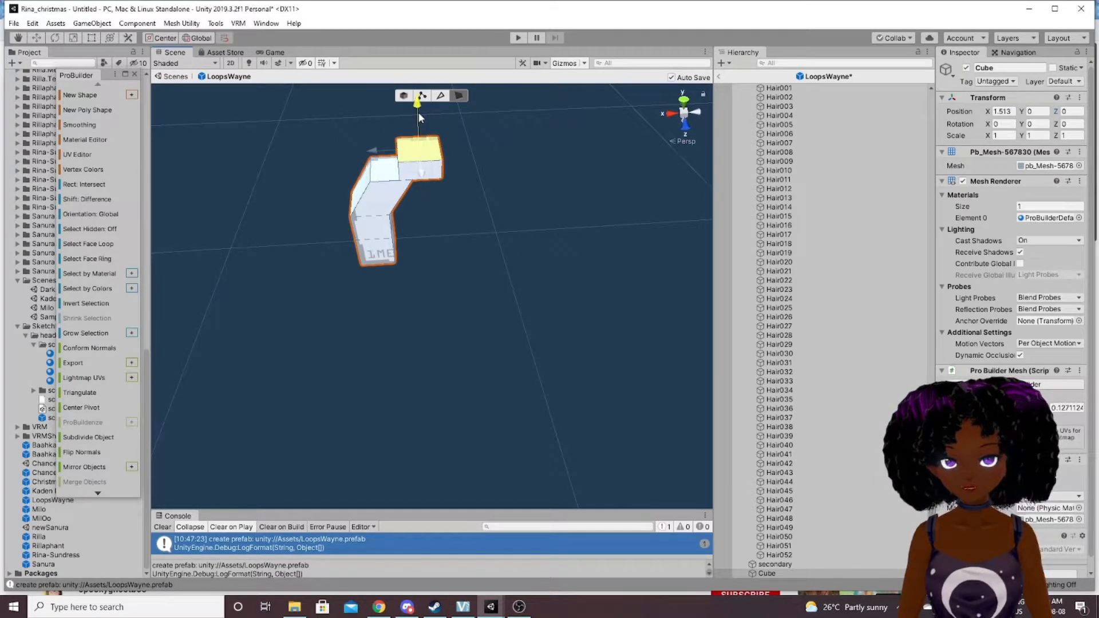
pyautogui.moveTo(431, 222); pyautogui.dragTo(496, 217, button='middle')
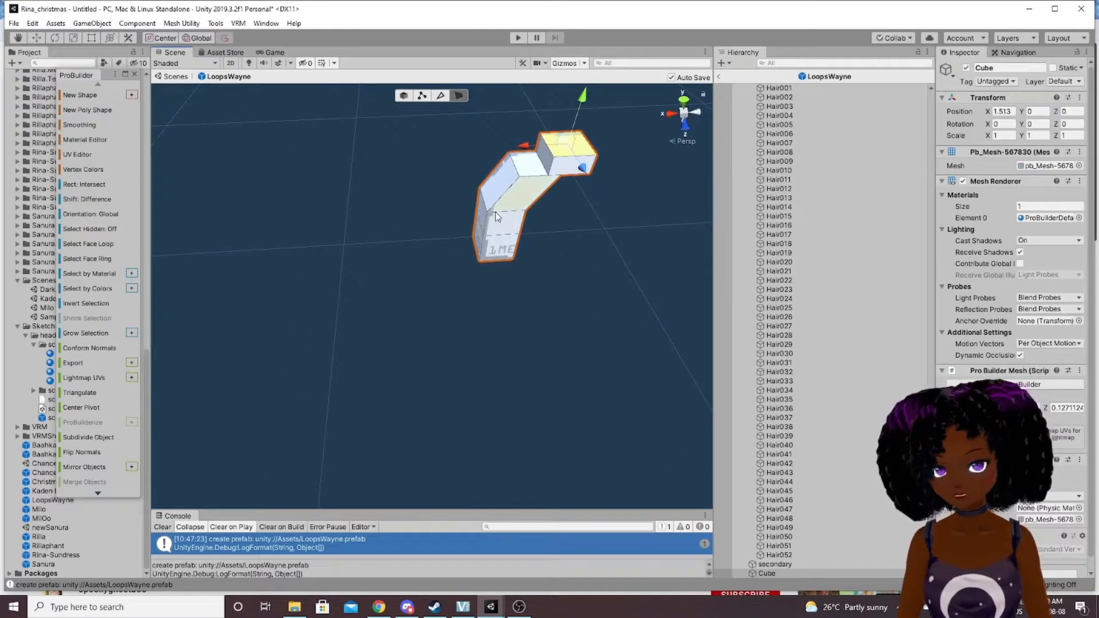
pyautogui.hotkey('ctrl', 'z')
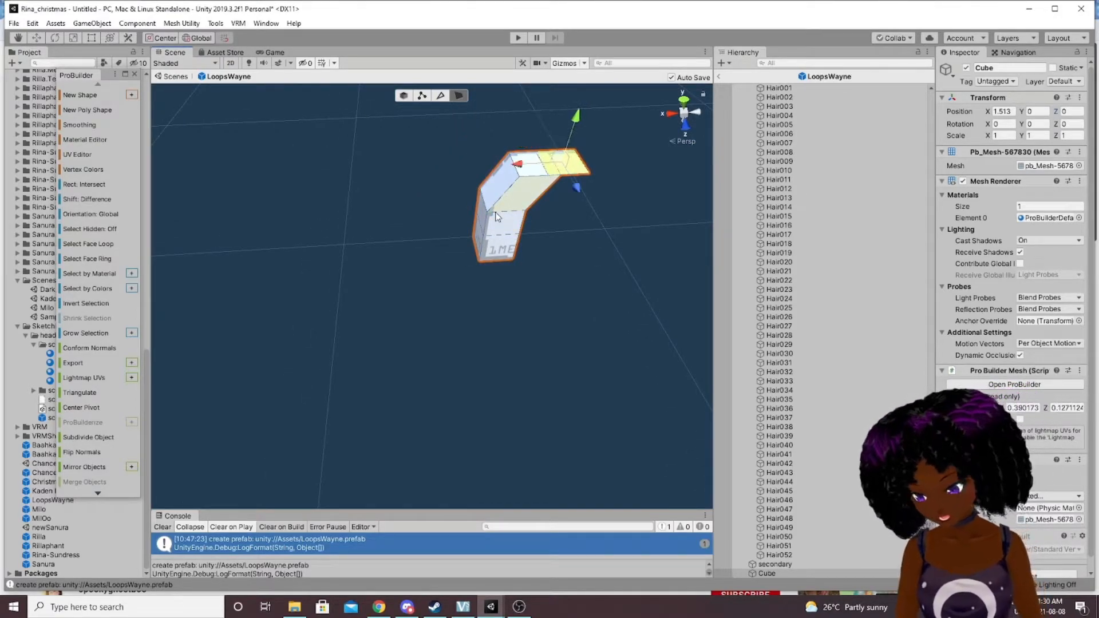
pyautogui.hotkey('ctrl', 'z')
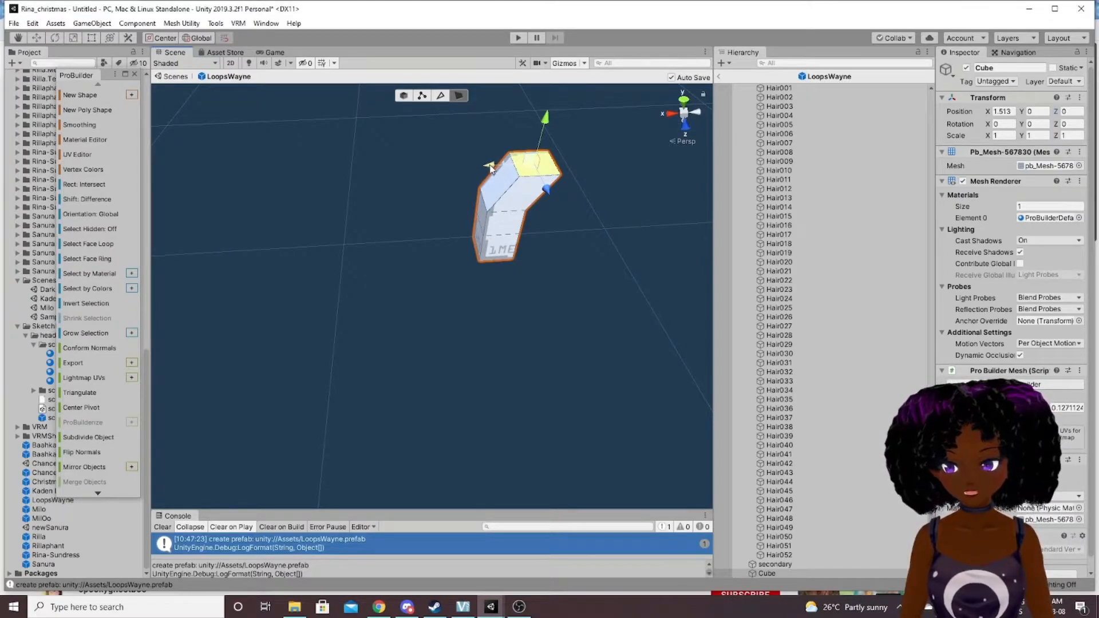
# Extrude the top face slightly upward, slant it along X, and extrude the end sideways along X to complete a half arch.
pyautogui.keyDown('shift'); pyautogui.moveTo(546, 122); pyautogui.dragTo(547, 112); pyautogui.keyUp('shift')
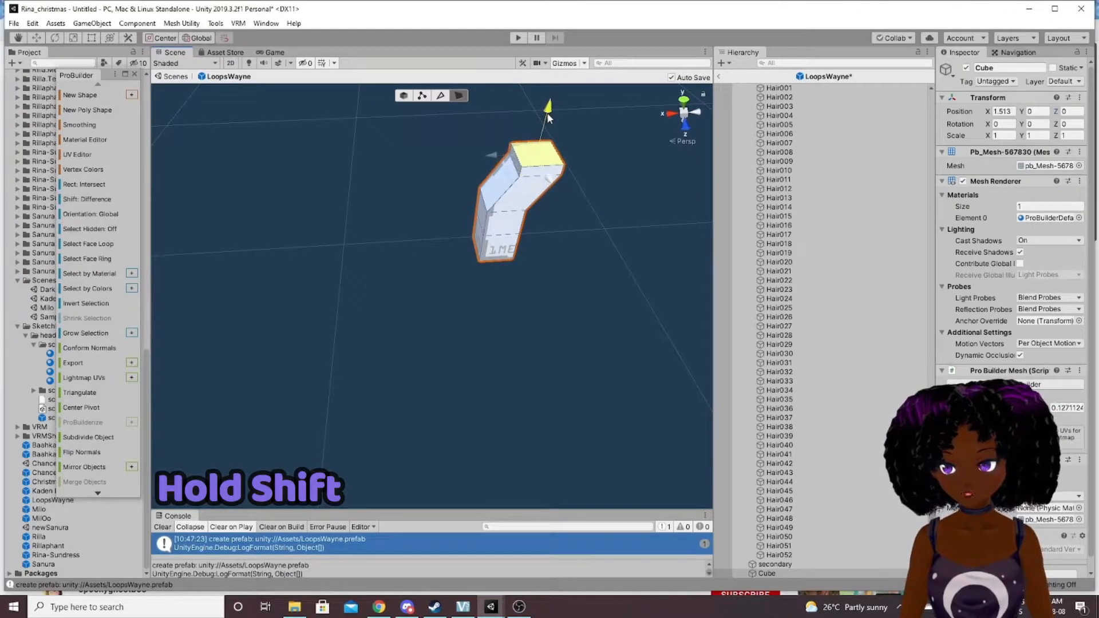
pyautogui.keyDown('shift'); pyautogui.moveTo(499, 160); pyautogui.dragTo(513, 156); pyautogui.keyUp('shift')
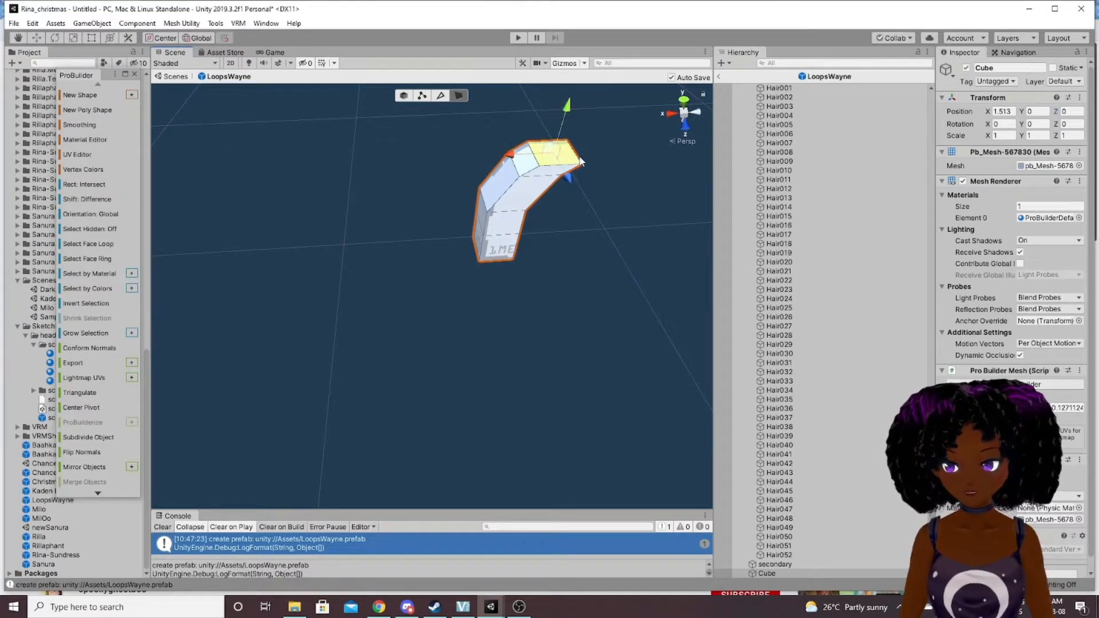
pyautogui.keyDown('shift'); pyautogui.moveTo(497, 164); pyautogui.dragTo(550, 155); pyautogui.keyUp('shift')
pyautogui.moveTo(606, 205); pyautogui.dragTo(509, 184, button='middle')
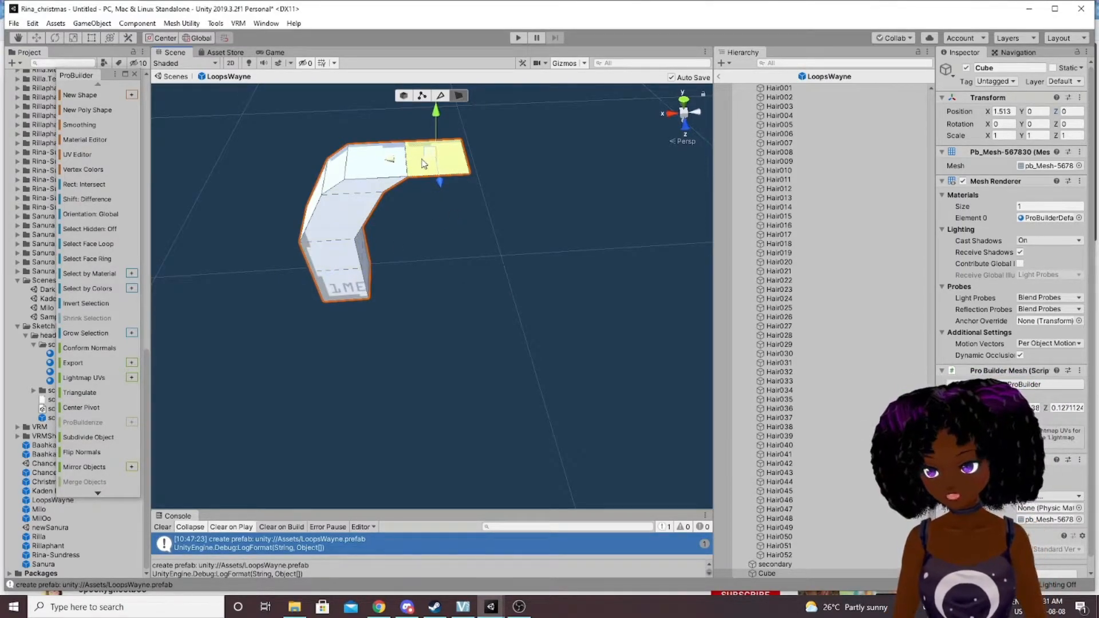
# Switch to object selection, duplicate the half arch, and move the copy along X to about 1.37.
pyautogui.press('g')
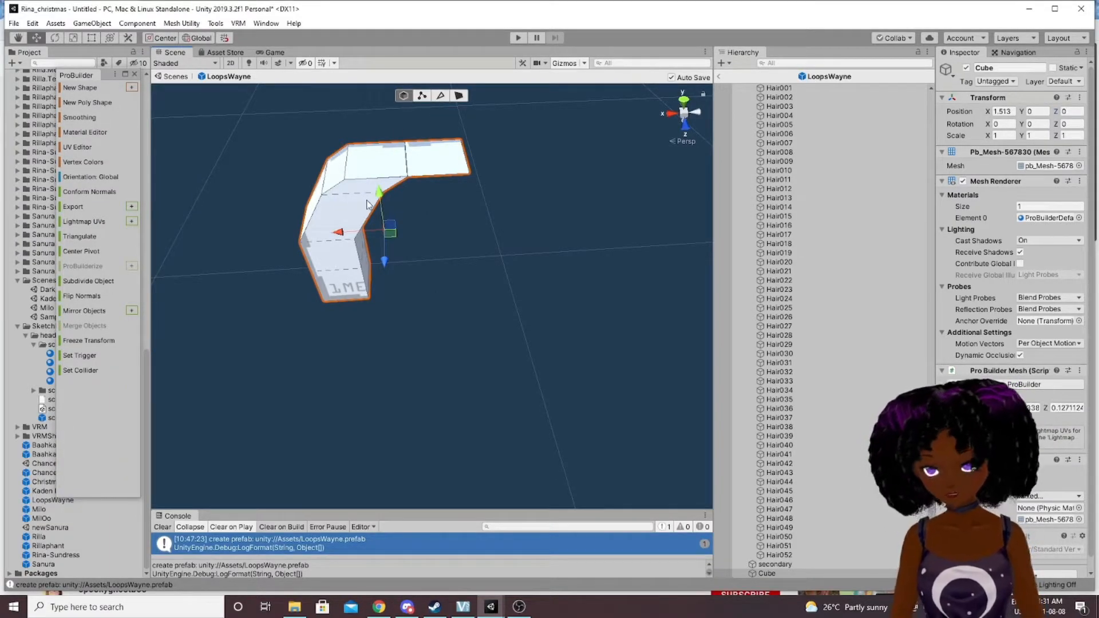
pyautogui.hotkey('ctrl', 'd')
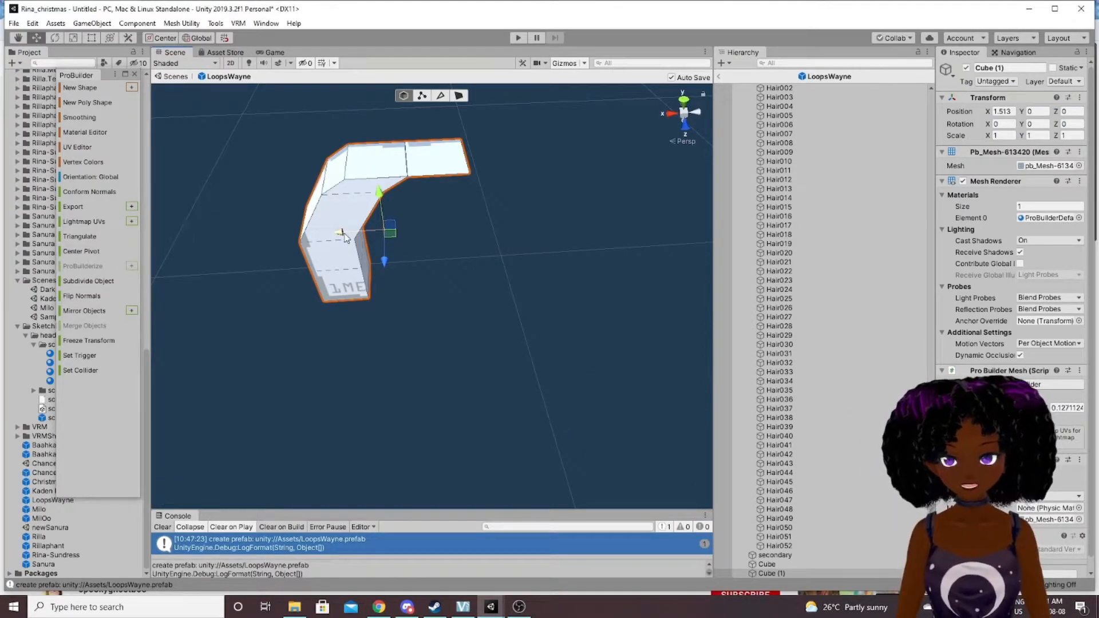
pyautogui.moveTo(340, 235); pyautogui.dragTo(396, 259)
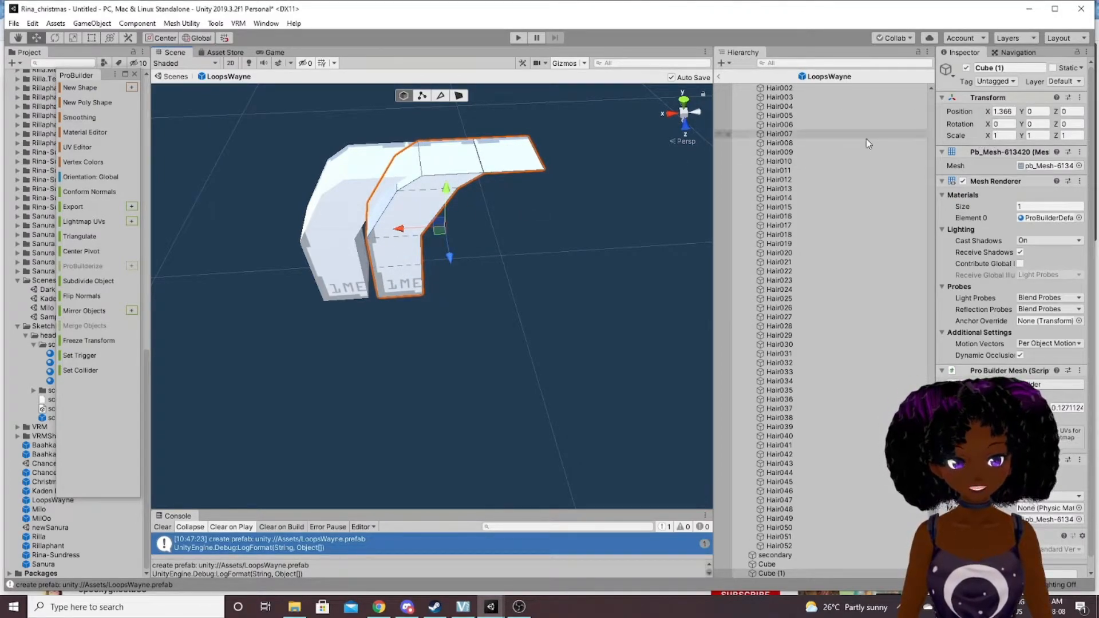
# Rotate the duplicated half arch about Y so that its Y rotation is -180.
pyautogui.press('e')
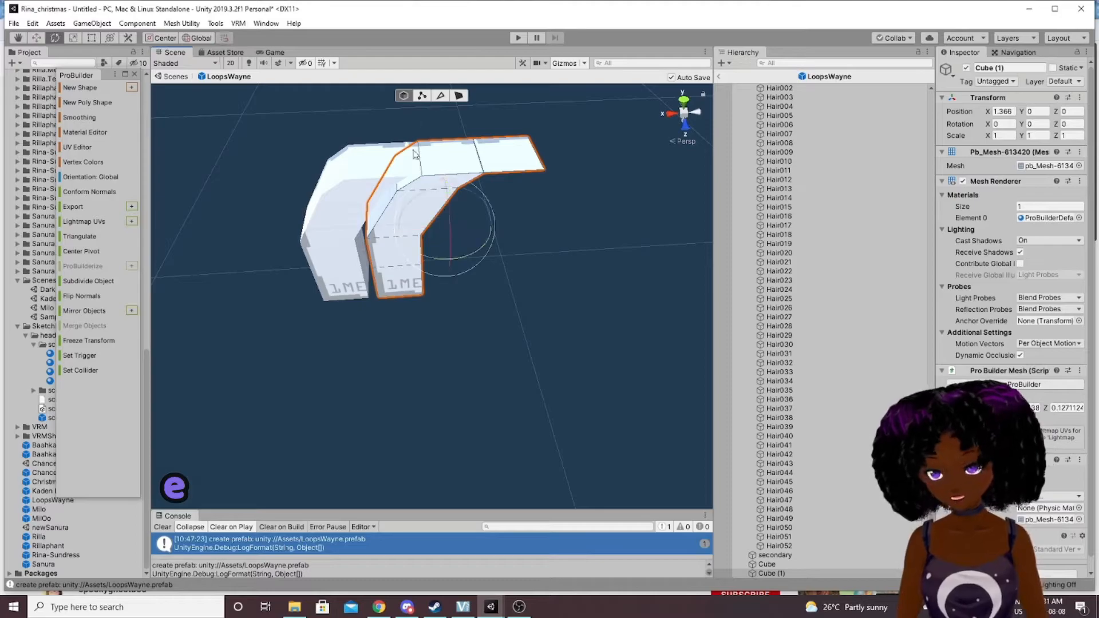
pyautogui.moveTo(418, 247); pyautogui.dragTo(608, 251)
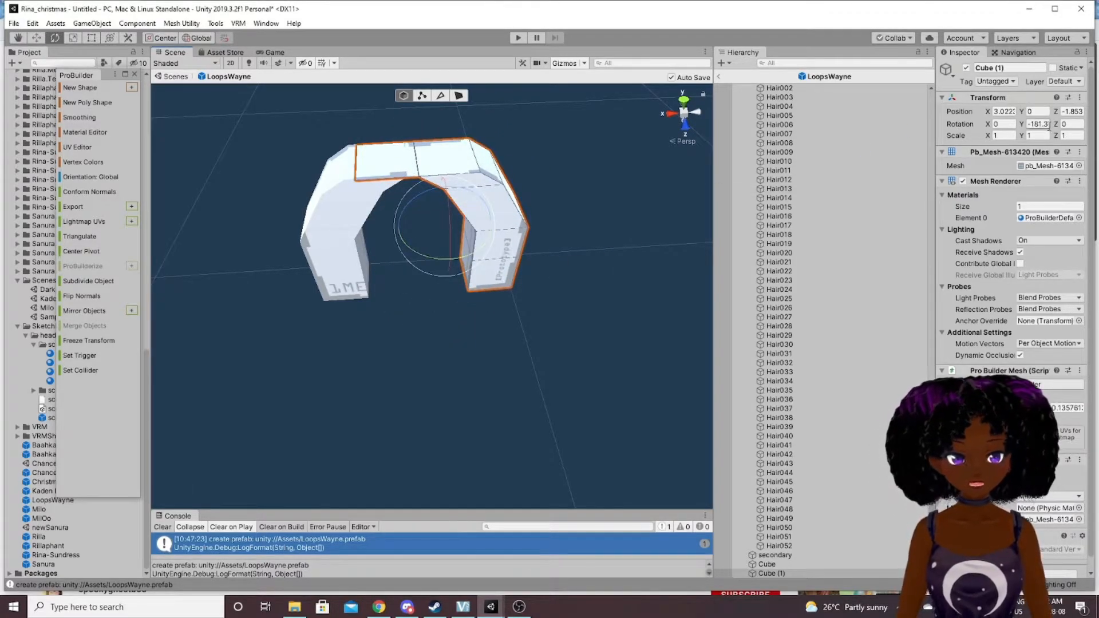
pyautogui.click(1039, 125)
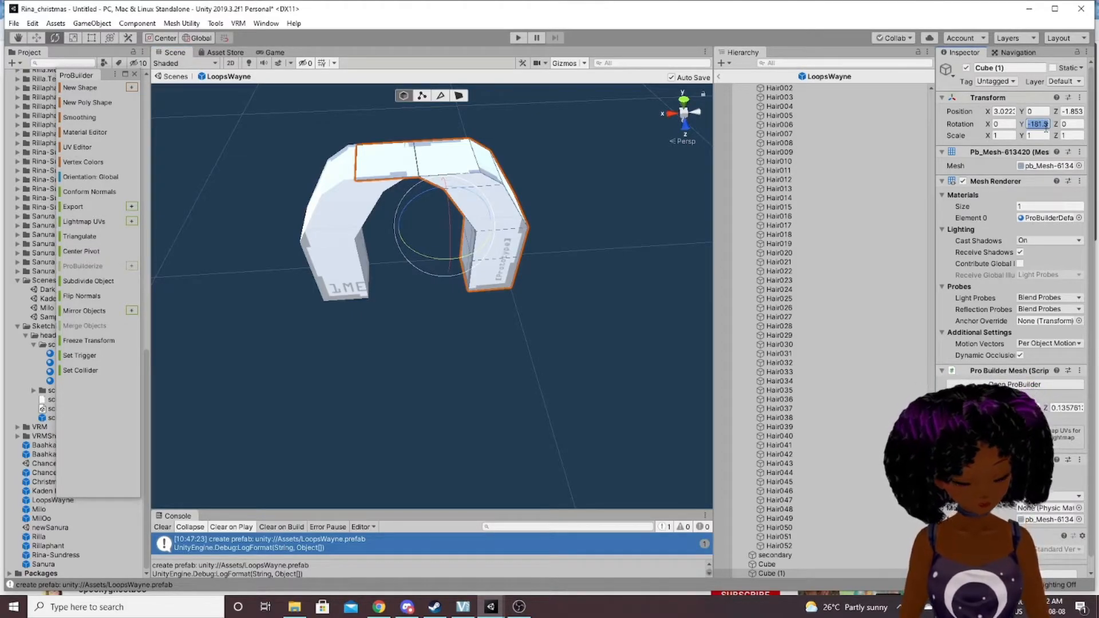
pyautogui.write('-180')
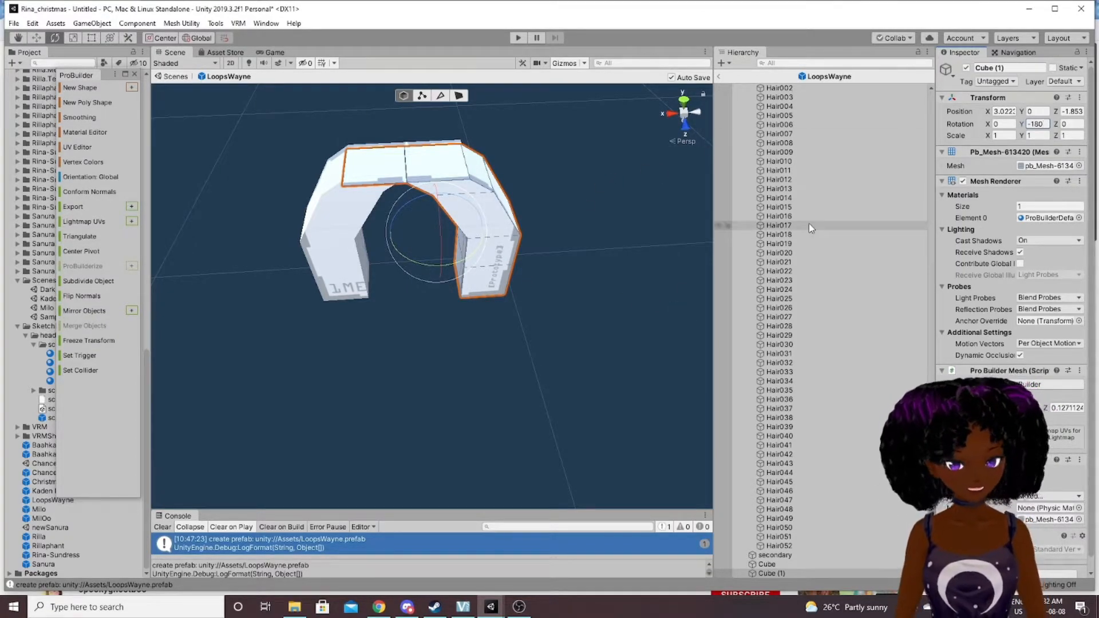
pyautogui.click(583, 238)
pyautogui.click(484, 205)
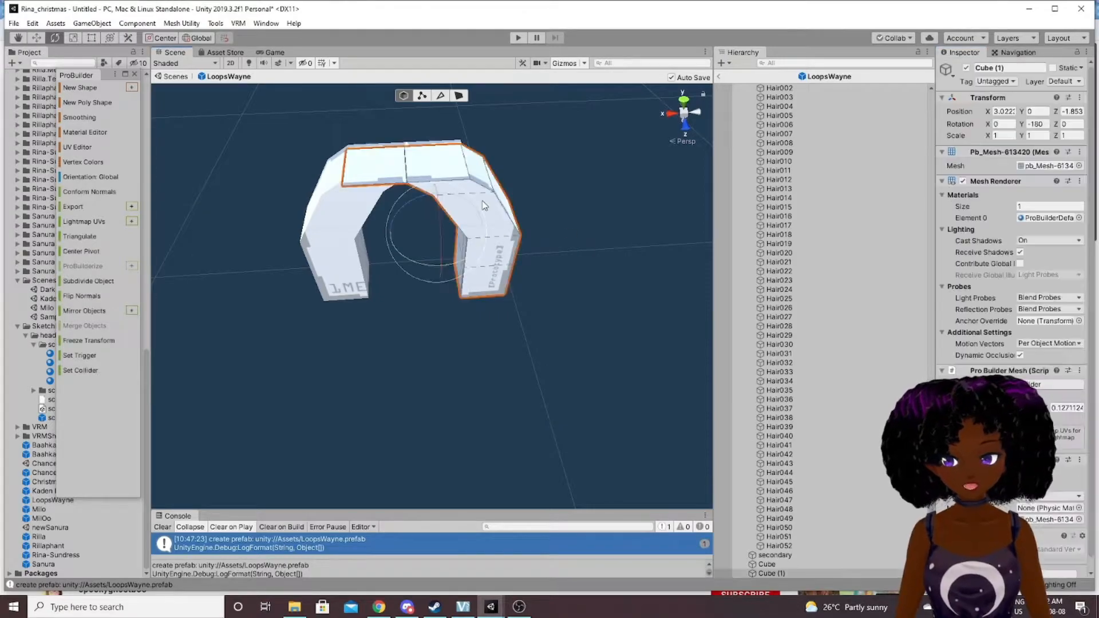
# Move the rotated copy to about 2.93 on X and -1.87 on Z so the two halves line up as an arch.
pyautogui.press('w')
pyautogui.moveTo(393, 238); pyautogui.dragTo(431, 239)
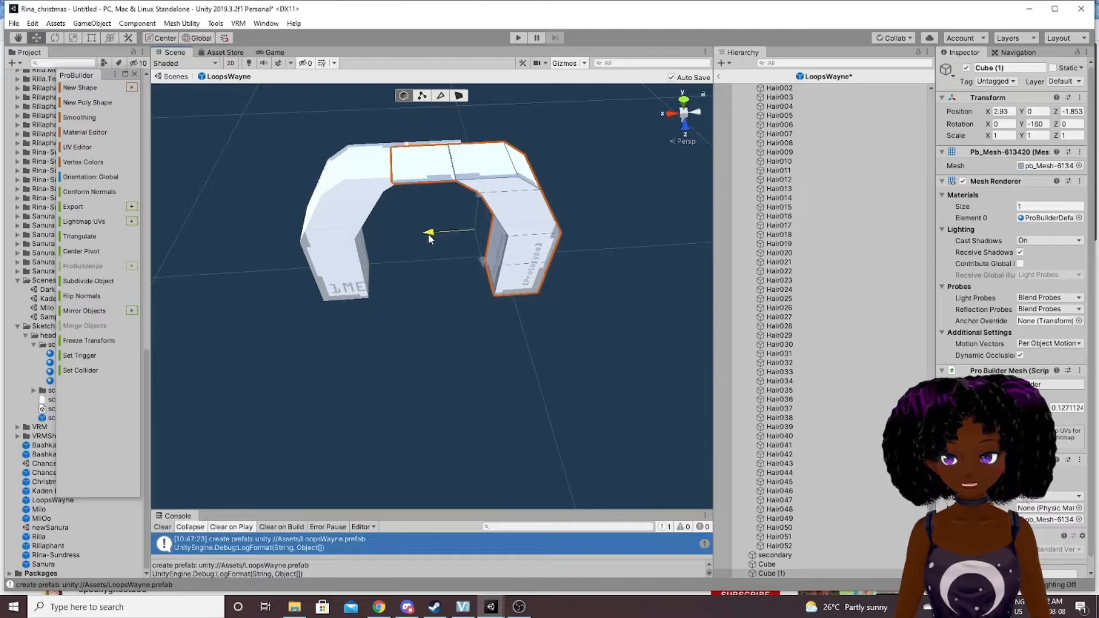
pyautogui.moveTo(458, 232); pyautogui.dragTo(396, 318, button='middle')
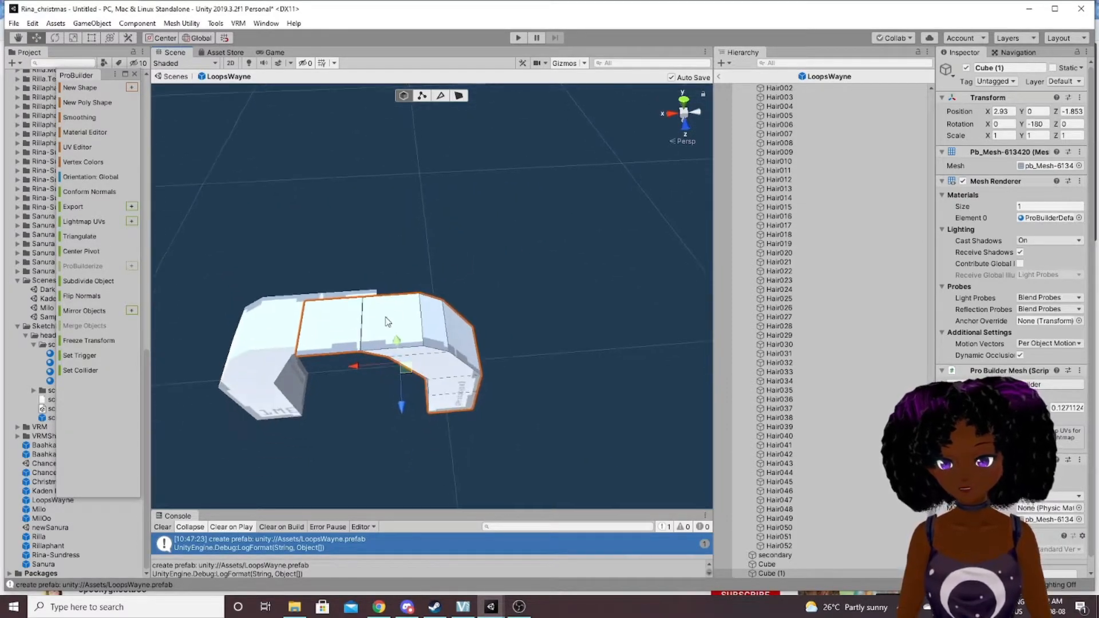
pyautogui.moveTo(403, 410); pyautogui.dragTo(403, 407)
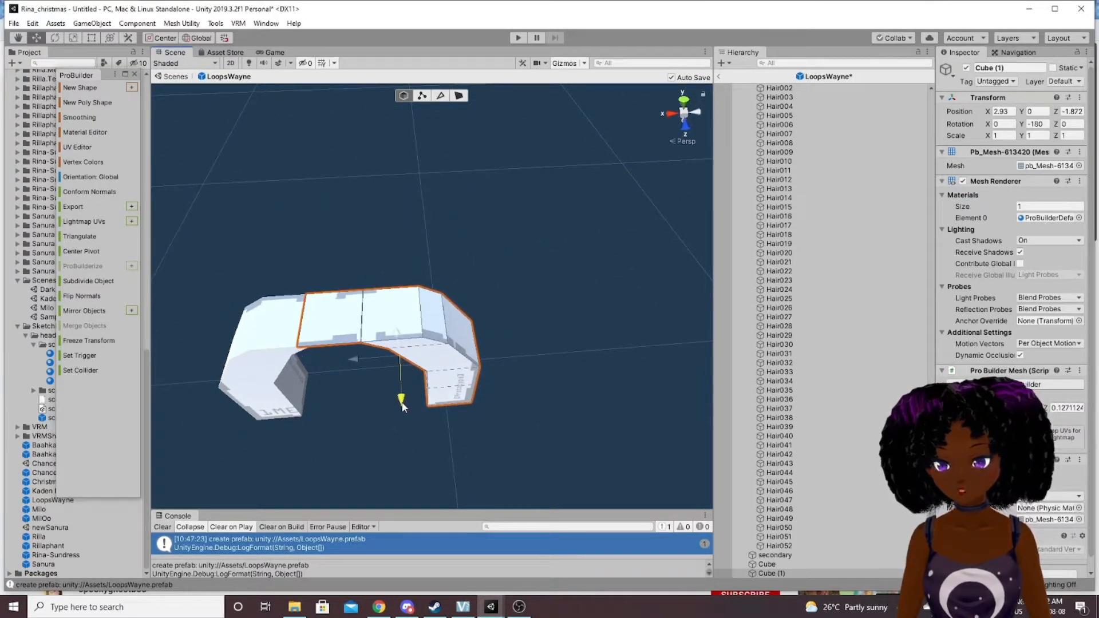
pyautogui.moveTo(403, 406); pyautogui.dragTo(452, 290, button='middle')
pyautogui.moveTo(609, 311); pyautogui.dragTo(589, 301, button='middle')
pyautogui.moveTo(509, 185); pyautogui.dragTo(505, 245, button='middle')
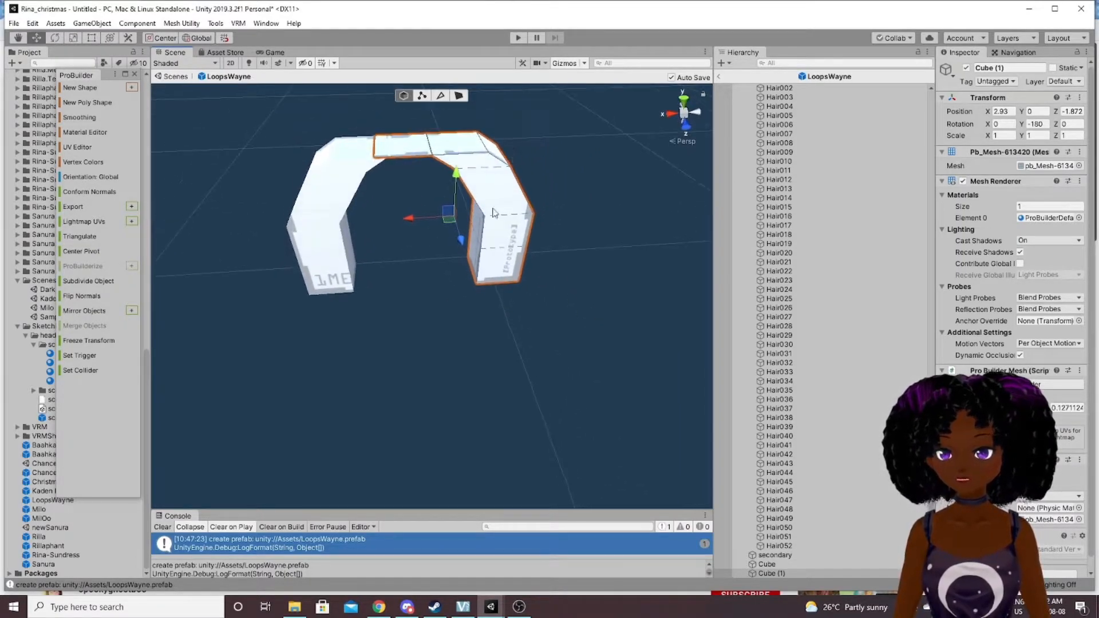
# Select the bottom face of the original half arch's leg and move it upward along Y to shorten the leg.
pyautogui.moveTo(457, 271); pyautogui.dragTo(483, 222, button='middle')
pyautogui.moveTo(486, 222); pyautogui.dragTo(485, 172, button='right')
pyautogui.moveTo(495, 283); pyautogui.dragTo(488, 200, button='middle')
pyautogui.moveTo(490, 235); pyautogui.dragTo(474, 180, button='right')
pyautogui.moveTo(511, 280); pyautogui.dragTo(486, 191, button='middle')
pyautogui.scroll(5, 486, 192)
pyautogui.moveTo(422, 244); pyautogui.dragTo(428, 169, button='right')
pyautogui.moveTo(420, 262); pyautogui.dragTo(445, 206, button='middle')
pyautogui.click(401, 326)
pyautogui.moveTo(385, 322); pyautogui.dragTo(391, 298, button='middle')
pyautogui.moveTo(412, 256); pyautogui.dragTo(427, 224, button='right')
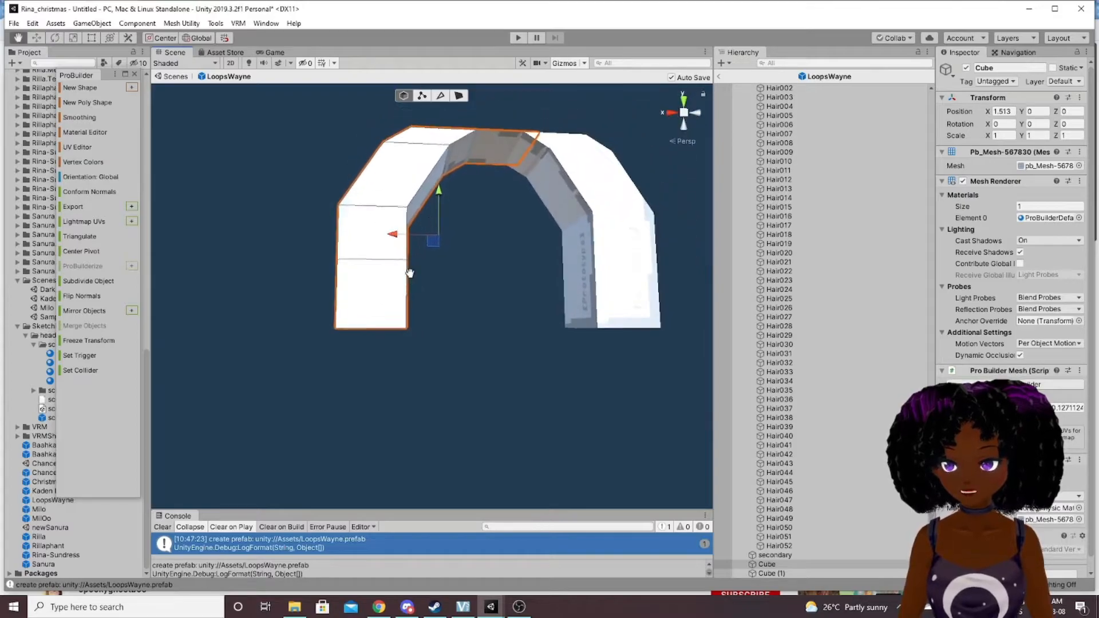
pyautogui.moveTo(410, 273); pyautogui.dragTo(415, 246, button='middle')
pyautogui.moveTo(408, 237); pyautogui.dragTo(420, 194, button='right')
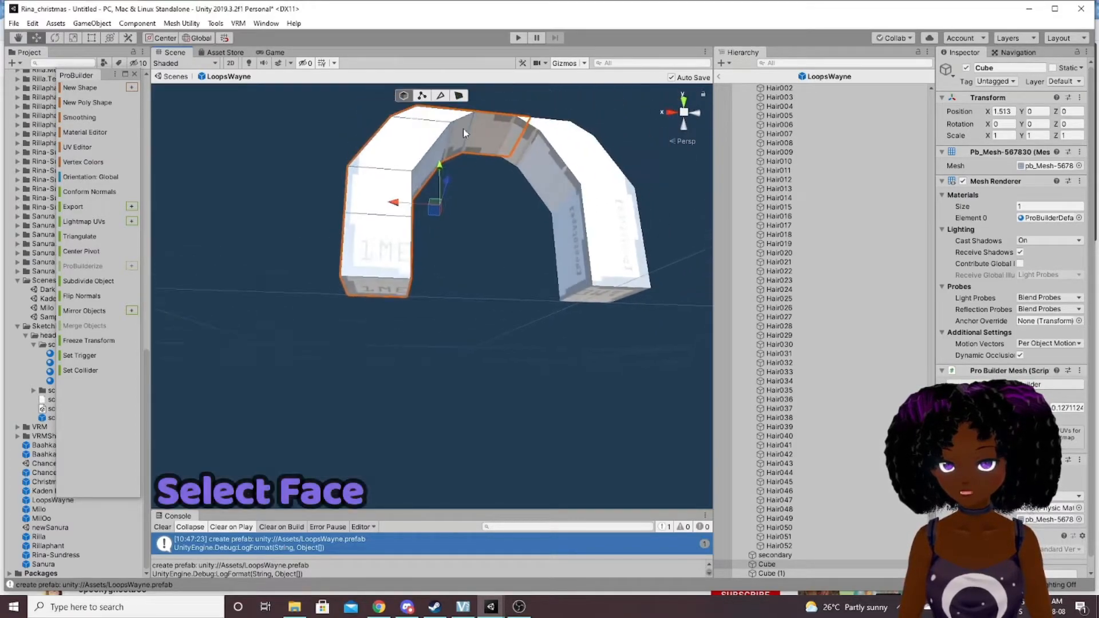
pyautogui.click(458, 96)
pyautogui.click(384, 283)
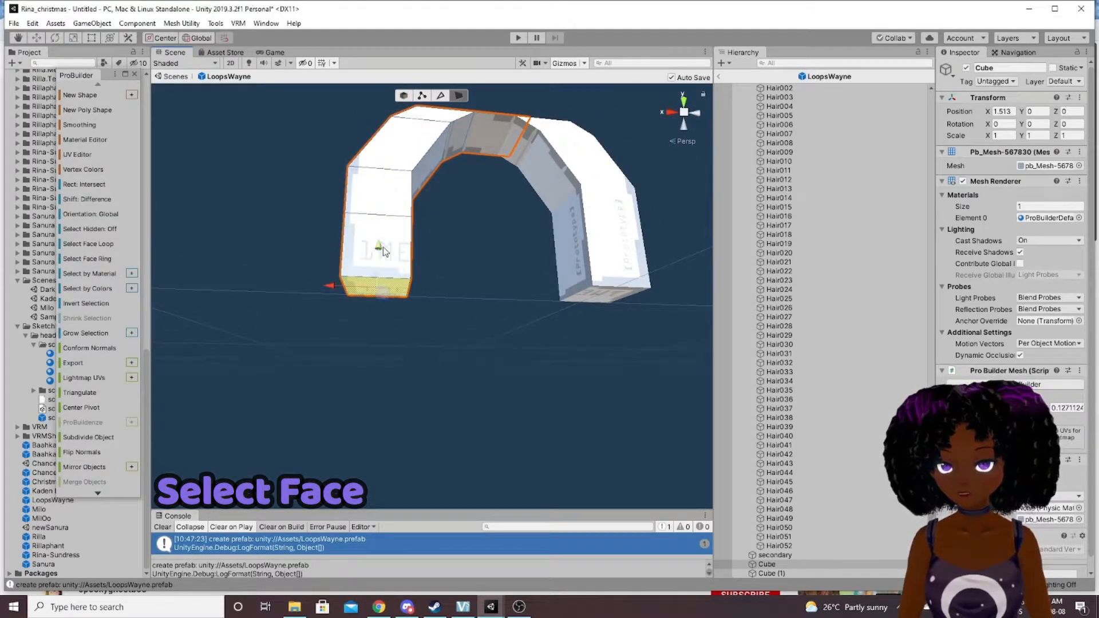
pyautogui.moveTo(378, 248); pyautogui.dragTo(381, 231)
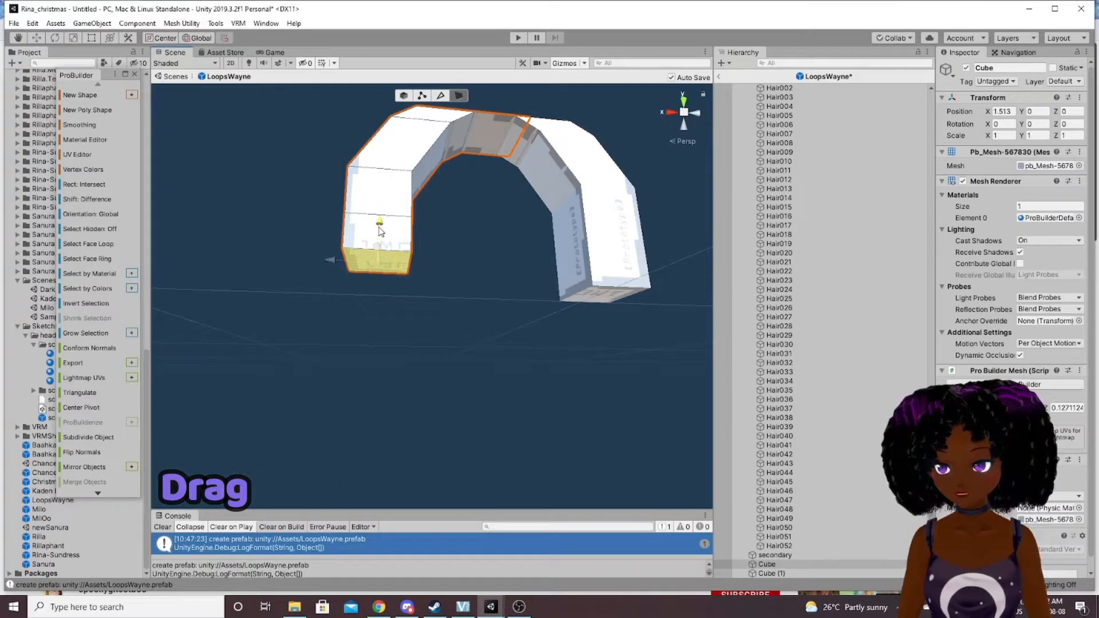
# Select the bottom face of the duplicated half arch's leg and move it upward along Y to shorten the leg.
pyautogui.click(604, 295)
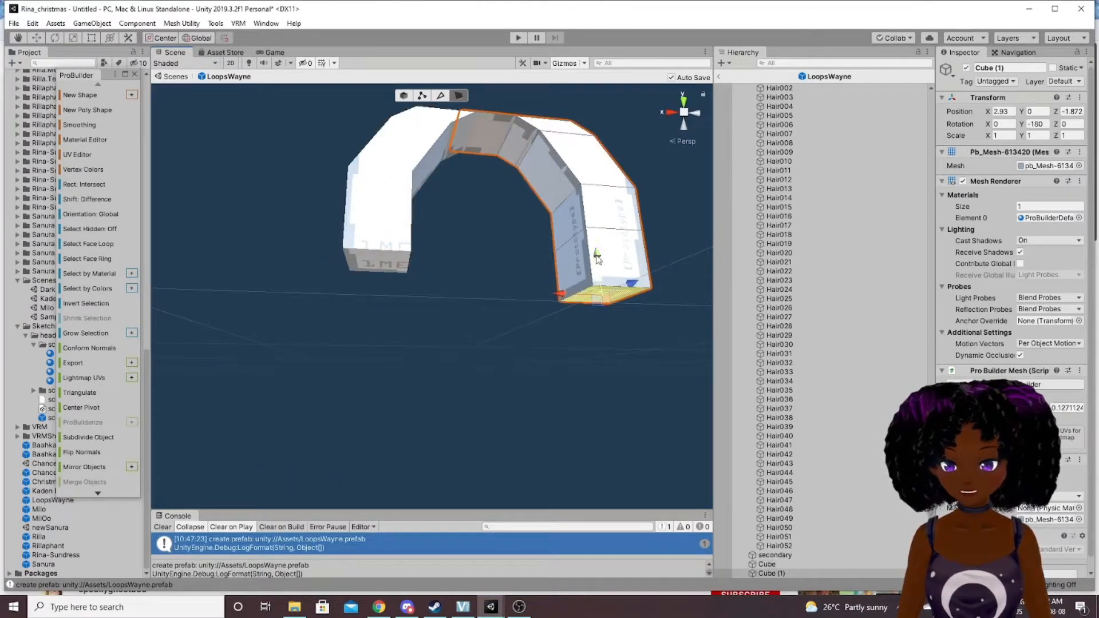
pyautogui.moveTo(597, 259); pyautogui.dragTo(601, 241)
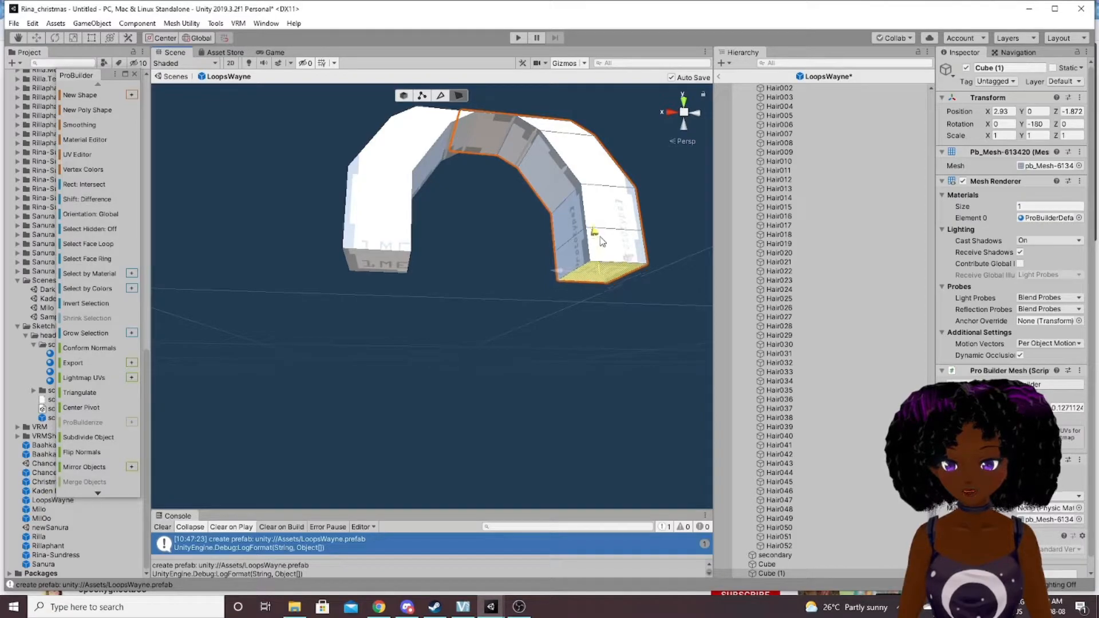
# Move the original half arch's inner leg face slightly outward along X and its two upper inner faces downward along Y.
pyautogui.moveTo(571, 244); pyautogui.dragTo(503, 280, button='middle')
pyautogui.moveTo(399, 271); pyautogui.dragTo(399, 287, button='right')
pyautogui.click(321, 248)
pyautogui.moveTo(279, 254); pyautogui.dragTo(272, 253)
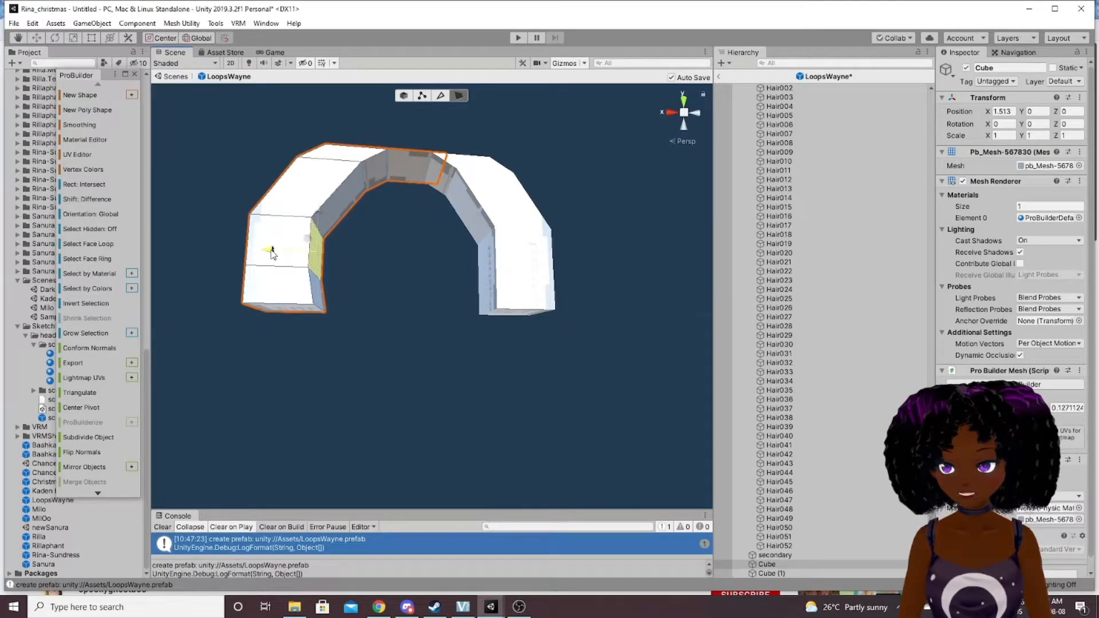
pyautogui.click(335, 195)
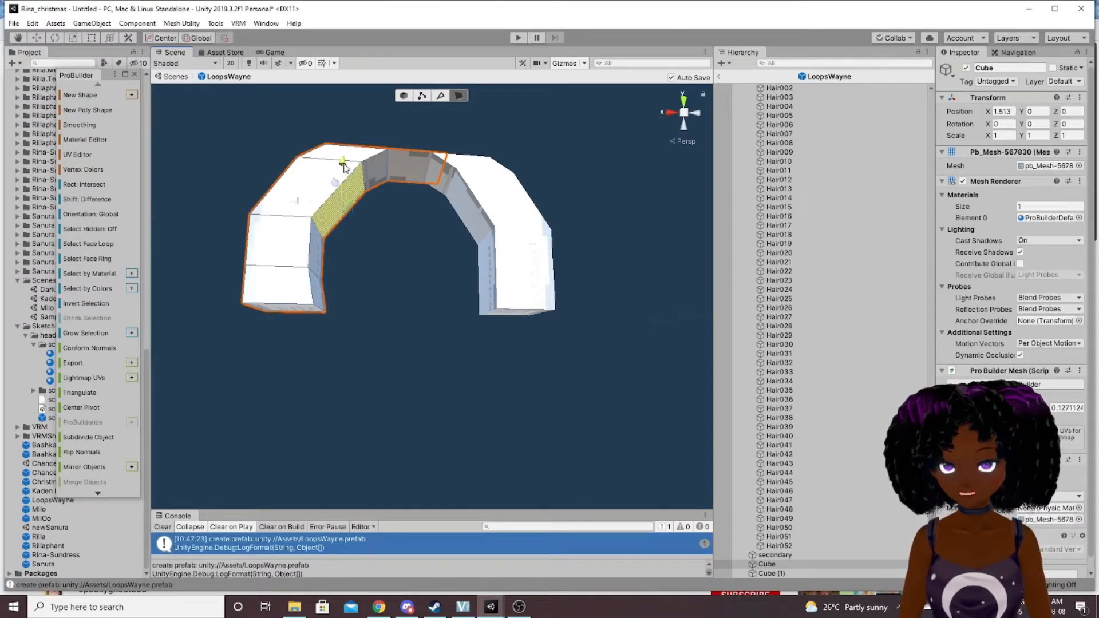
pyautogui.moveTo(344, 164); pyautogui.dragTo(345, 170)
pyautogui.click(375, 170)
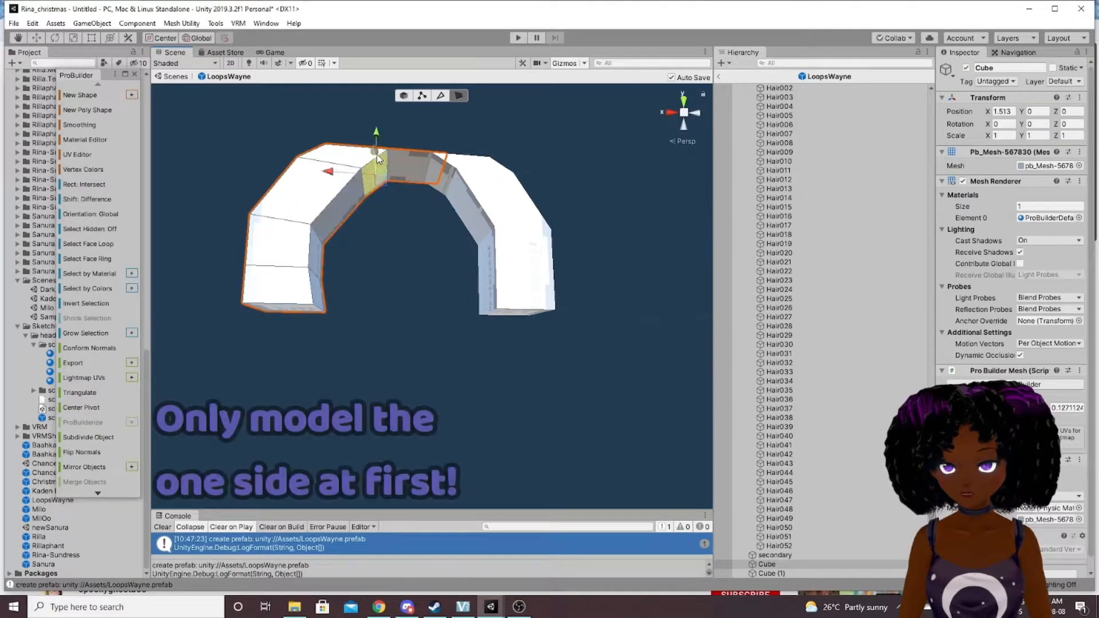
pyautogui.moveTo(376, 132); pyautogui.dragTo(376, 142)
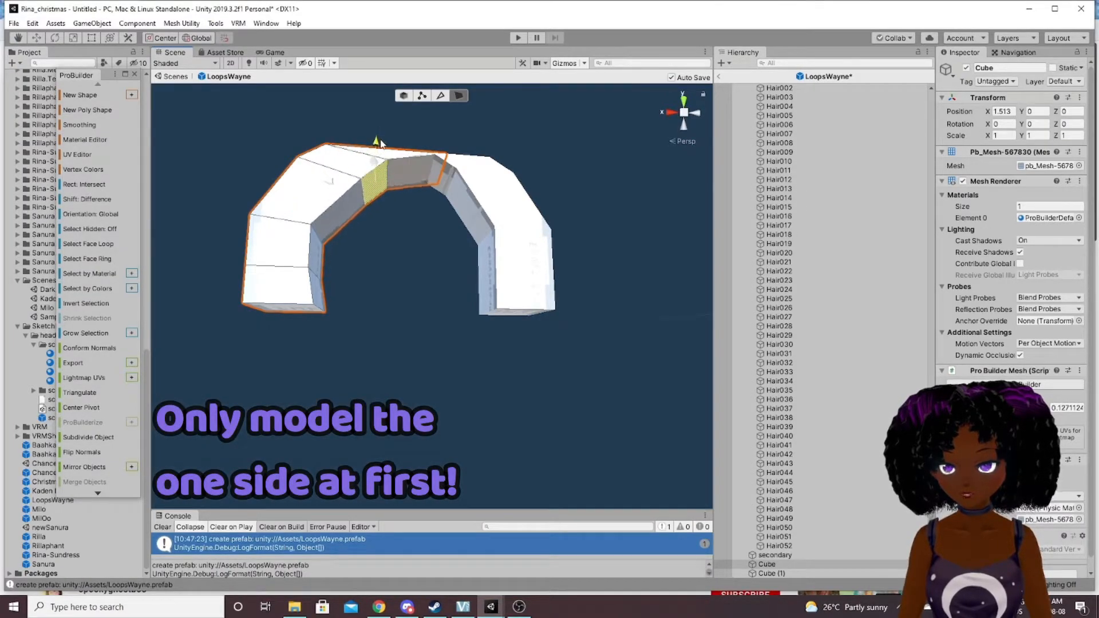
# Select the slanted inner face above the original half arch's leg and adjust it slightly along X and upward along Y.
pyautogui.moveTo(322, 157); pyautogui.dragTo(349, 222, button='right')
pyautogui.moveTo(348, 221); pyautogui.dragTo(355, 255, button='middle')
pyautogui.click(330, 249)
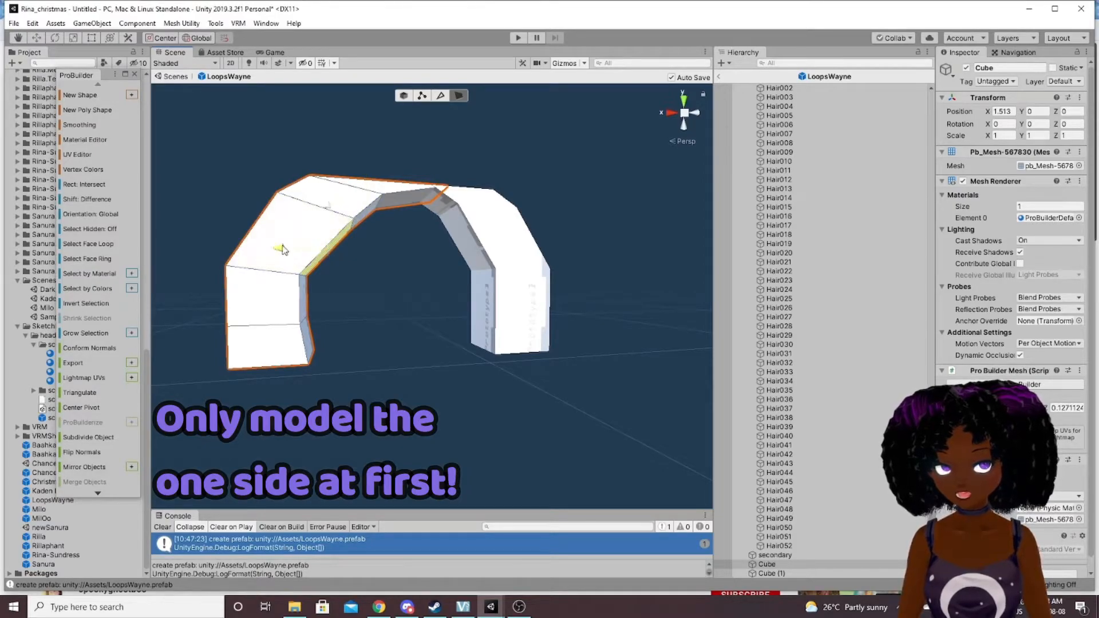
pyautogui.moveTo(285, 251); pyautogui.dragTo(283, 251)
pyautogui.moveTo(327, 212); pyautogui.dragTo(327, 205)
# Move the outer faces on the upper curve of the original half arch downward along Y and inward along X.
pyautogui.moveTo(269, 222); pyautogui.dragTo(283, 232, button='right')
pyautogui.moveTo(283, 232); pyautogui.dragTo(454, 300, button='middle')
pyautogui.click(393, 360)
pyautogui.moveTo(391, 309); pyautogui.dragTo(391, 317)
pyautogui.moveTo(349, 364); pyautogui.dragTo(360, 365)
pyautogui.click(427, 310)
pyautogui.moveTo(433, 260); pyautogui.dragTo(448, 297)
pyautogui.click(465, 294)
# Move the outer leg faces of the original half arch inward along X to narrow the leg, and clear the selection.
pyautogui.moveTo(681, 395); pyautogui.dragTo(676, 321, button='middle')
pyautogui.click(338, 320)
pyautogui.moveTo(287, 316); pyautogui.dragTo(297, 319)
pyautogui.click(339, 362)
pyautogui.moveTo(288, 364); pyautogui.dragTo(303, 364)
pyautogui.click(462, 136)
pyautogui.moveTo(406, 391); pyautogui.dragTo(382, 369, button='right')
pyautogui.moveTo(480, 421); pyautogui.dragTo(403, 365, button='middle')
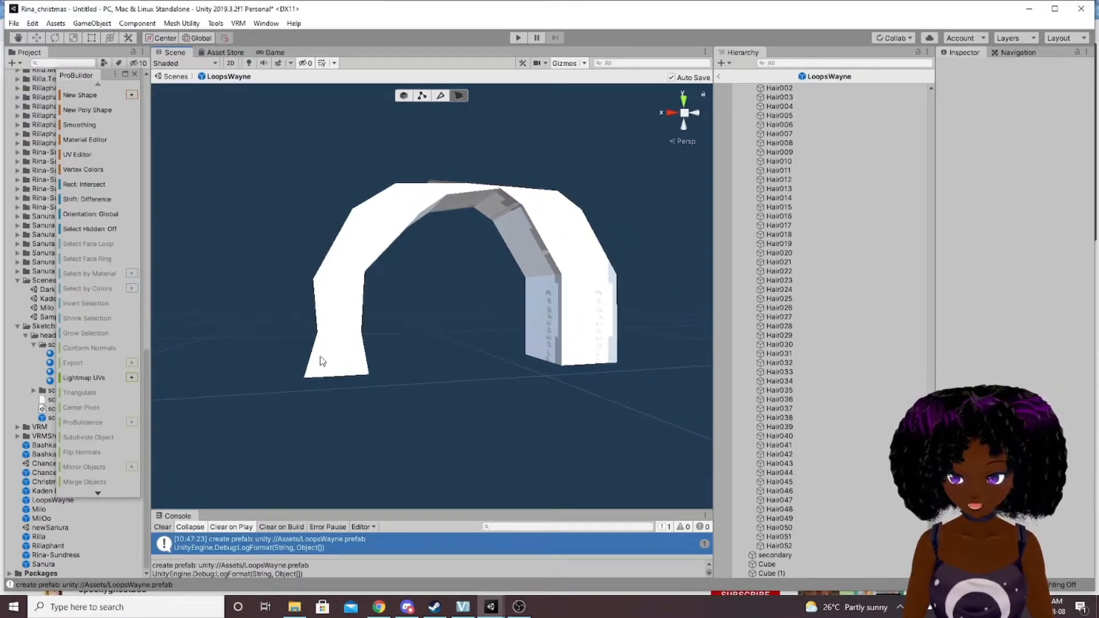
pyautogui.moveTo(314, 376); pyautogui.dragTo(342, 377, button='right')
pyautogui.moveTo(295, 342); pyautogui.dragTo(382, 379, button='middle')
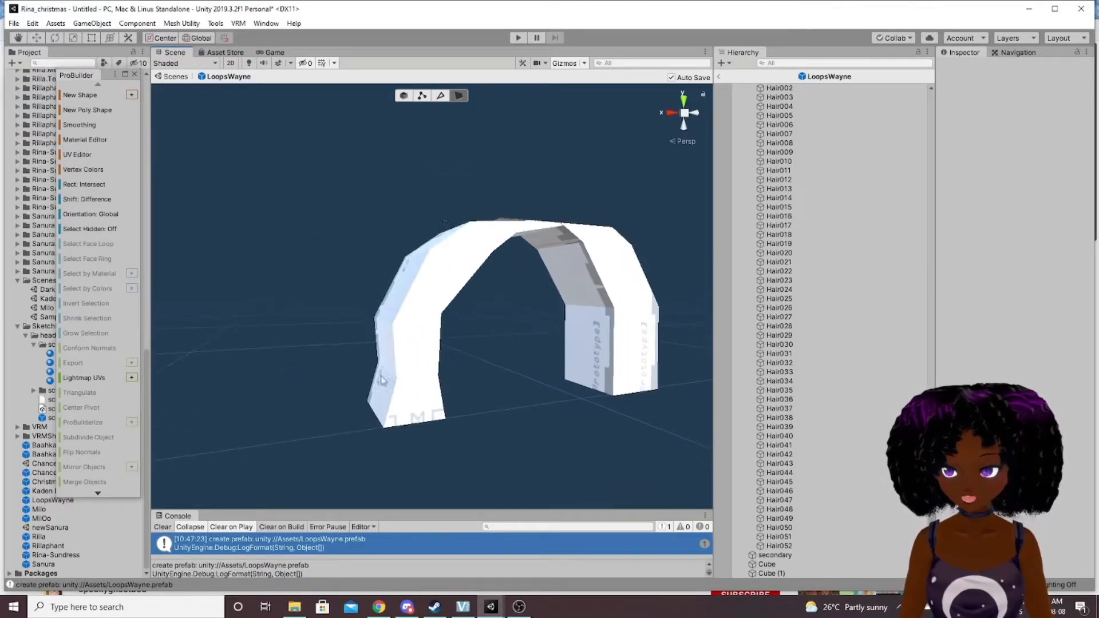
# Switch to edge selection and move the leg's bottom outer edge and the outer edge above it inward along X.
pyautogui.click(440, 97)
pyautogui.click(378, 419)
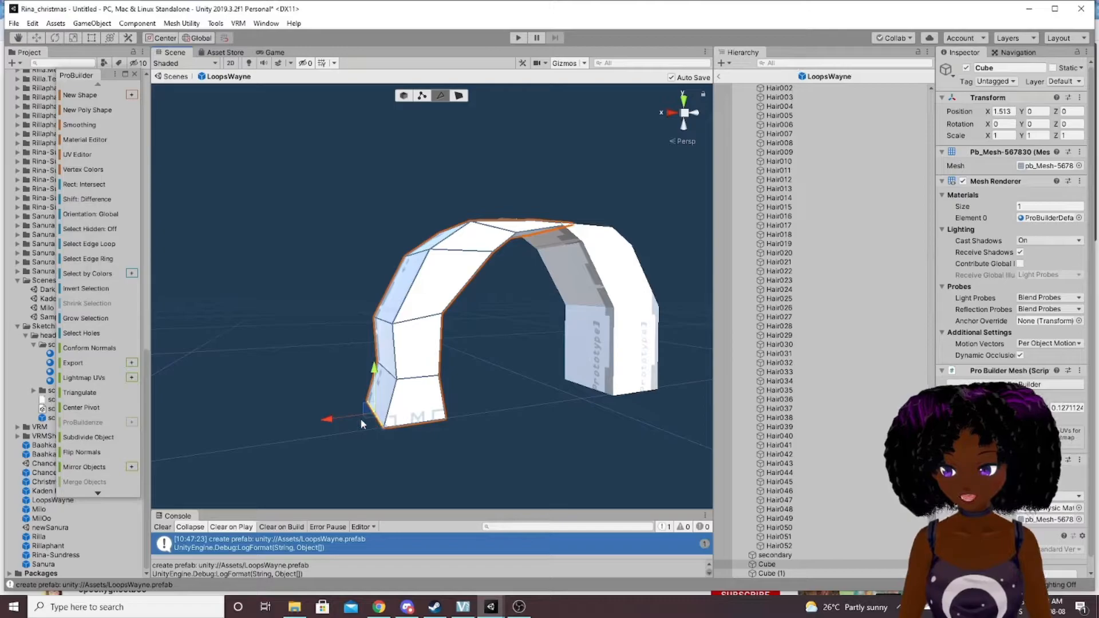
pyautogui.moveTo(330, 420); pyautogui.dragTo(342, 417)
pyautogui.click(367, 329)
pyautogui.moveTo(340, 325); pyautogui.dragTo(342, 325)
# Select an edge on the half arch's upper curve and move it slightly down along Y and outward along X.
pyautogui.click(438, 250)
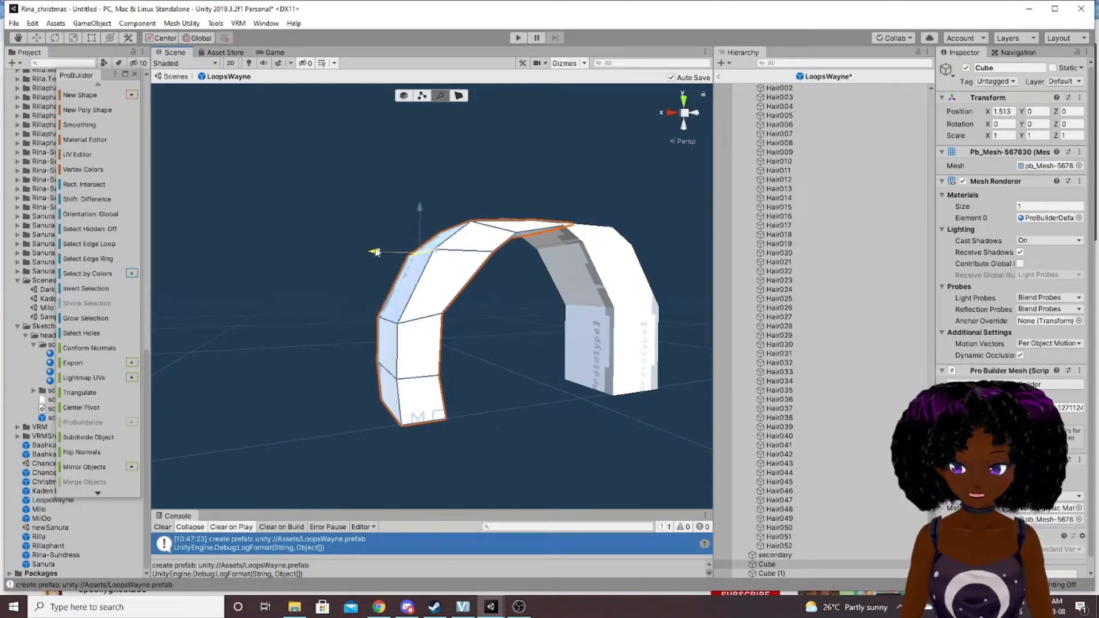
pyautogui.keyDown('alt'); pyautogui.moveTo(448, 317); pyautogui.dragTo(270, 283); pyautogui.keyUp('alt')
pyautogui.click(330, 275)
pyautogui.keyDown('alt'); pyautogui.moveTo(321, 279); pyautogui.dragTo(295, 265); pyautogui.keyUp('alt')
pyautogui.click(260, 199)
pyautogui.moveTo(271, 212); pyautogui.dragTo(453, 319, button='middle')
pyautogui.moveTo(436, 255); pyautogui.dragTo(434, 264)
pyautogui.moveTo(389, 303); pyautogui.dragTo(376, 302)
# Select the inner edge near the half arch's crown and shift it slightly down along Y and outward along X.
pyautogui.moveTo(383, 324); pyautogui.dragTo(440, 293, button='middle')
pyautogui.click(491, 230)
pyautogui.click(545, 220)
pyautogui.moveTo(552, 179); pyautogui.dragTo(552, 185)
pyautogui.moveTo(507, 229); pyautogui.dragTo(491, 230)
pyautogui.moveTo(564, 270); pyautogui.dragTo(576, 285, button='middle')
# Try to move the inner edge at the bottom of the leg outward along X.
pyautogui.click(437, 404)
pyautogui.moveTo(396, 400); pyautogui.dragTo(387, 400)
pyautogui.keyDown('alt'); pyautogui.moveTo(377, 351); pyautogui.dragTo(419, 391); pyautogui.keyUp('alt')
pyautogui.moveTo(532, 397); pyautogui.dragTo(393, 403, button='middle')
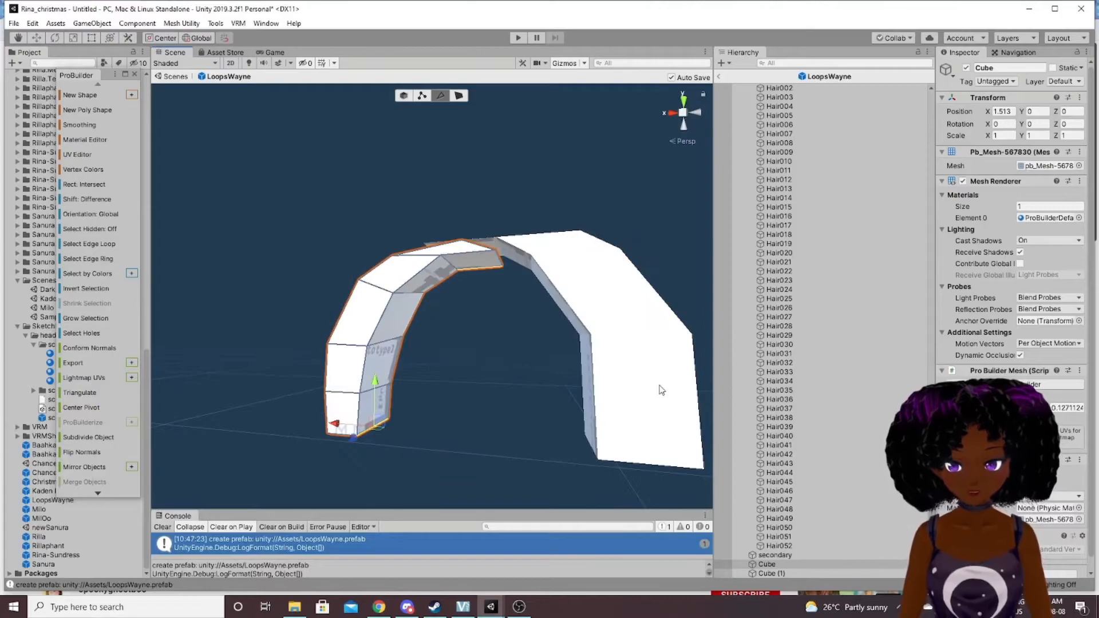
pyautogui.hotkey('ctrl', 'z')
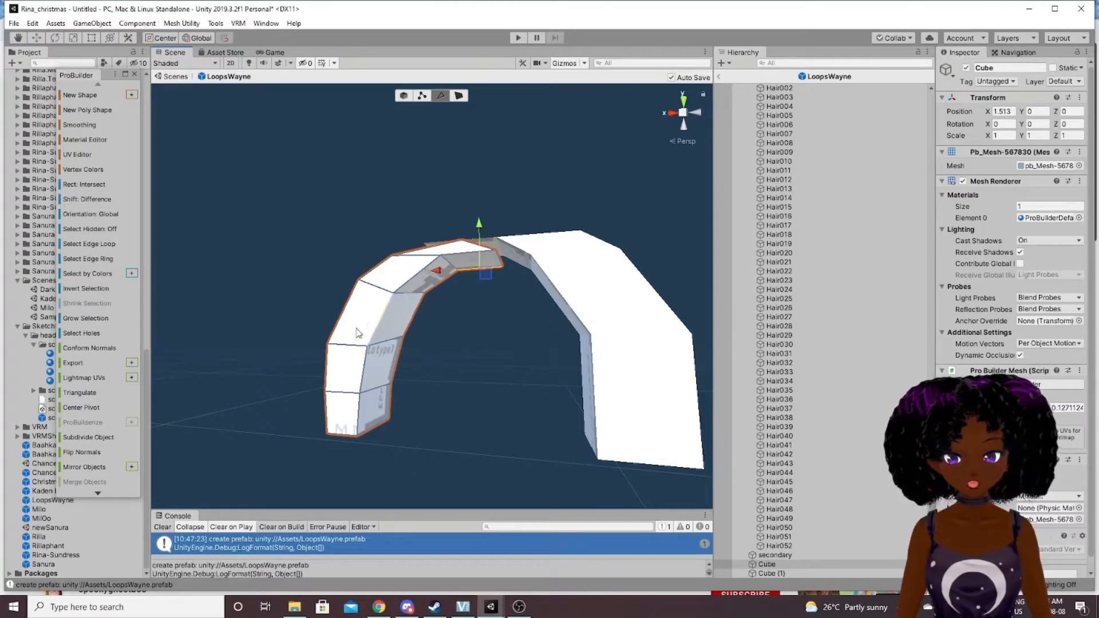
# Switch to object selection and delete the old, unshaped duplicate half of the arch.
pyautogui.scroll(-6, 444, 422)
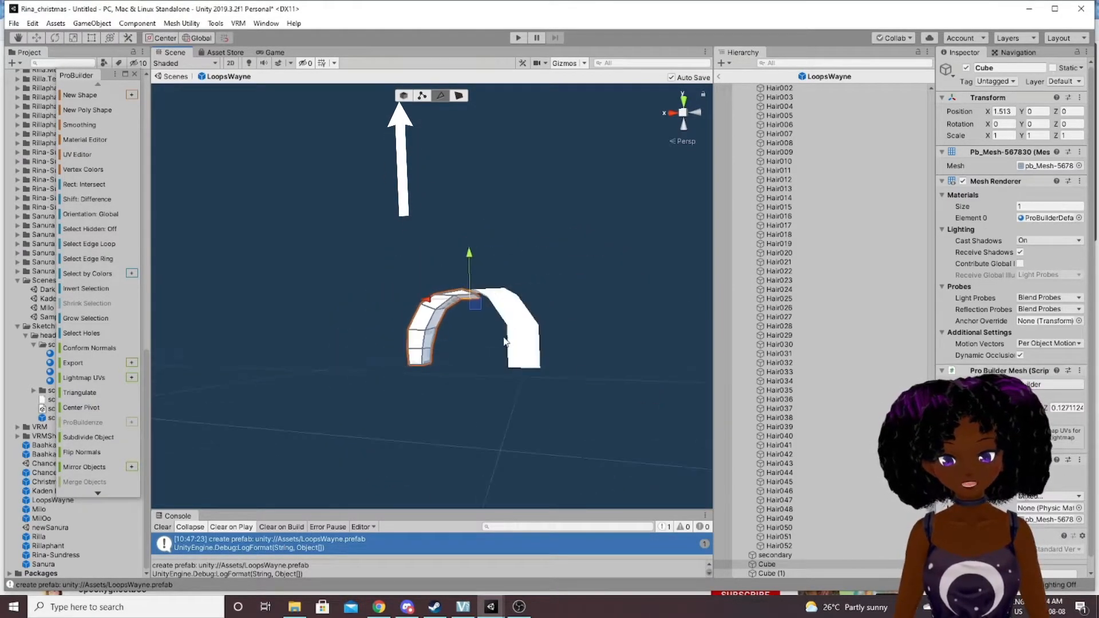
pyautogui.scroll(4, 504, 340)
pyautogui.click(403, 96)
pyautogui.click(608, 331)
pyautogui.scroll(-3, 641, 350)
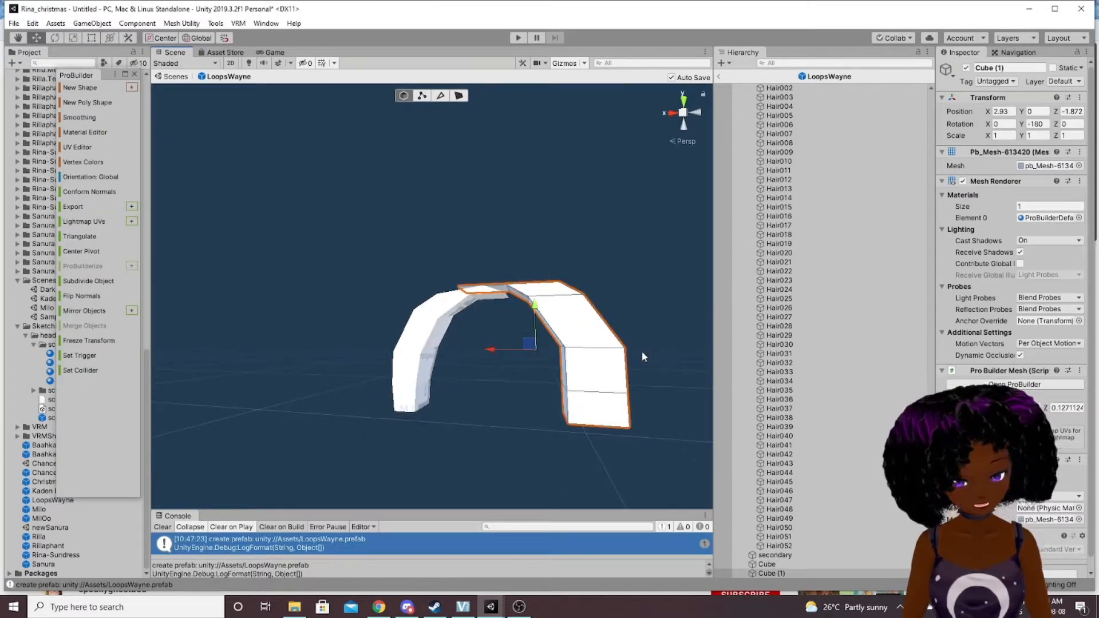
pyautogui.press('Delete')
# Duplicate the reshaped half arch and move the copy along X to about 1.343.
pyautogui.click(446, 324)
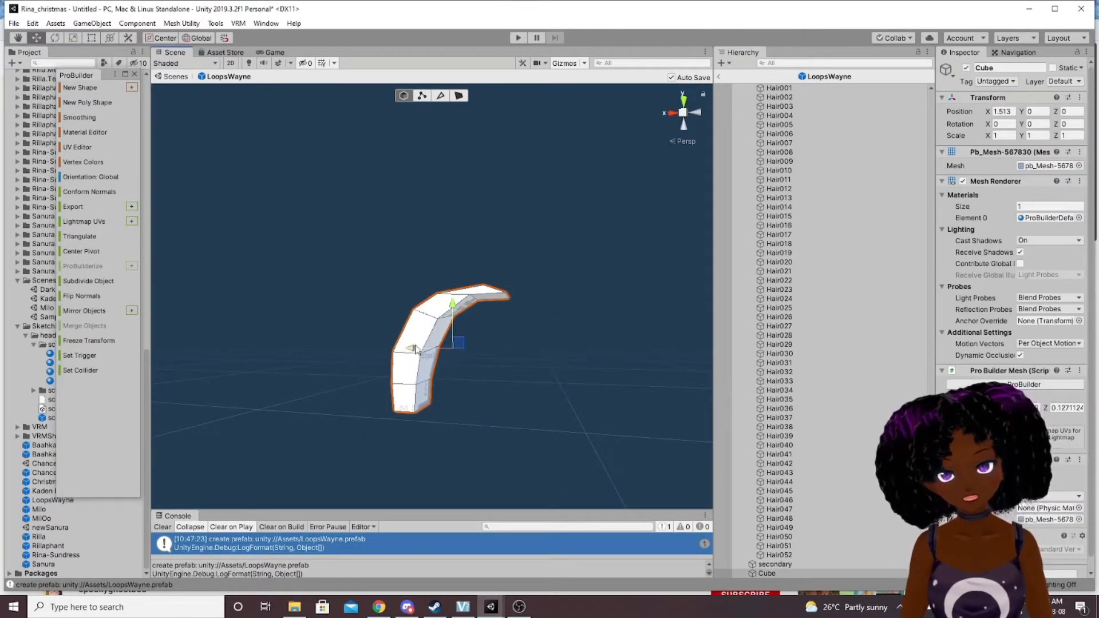
pyautogui.hotkey('ctrl', 'd')
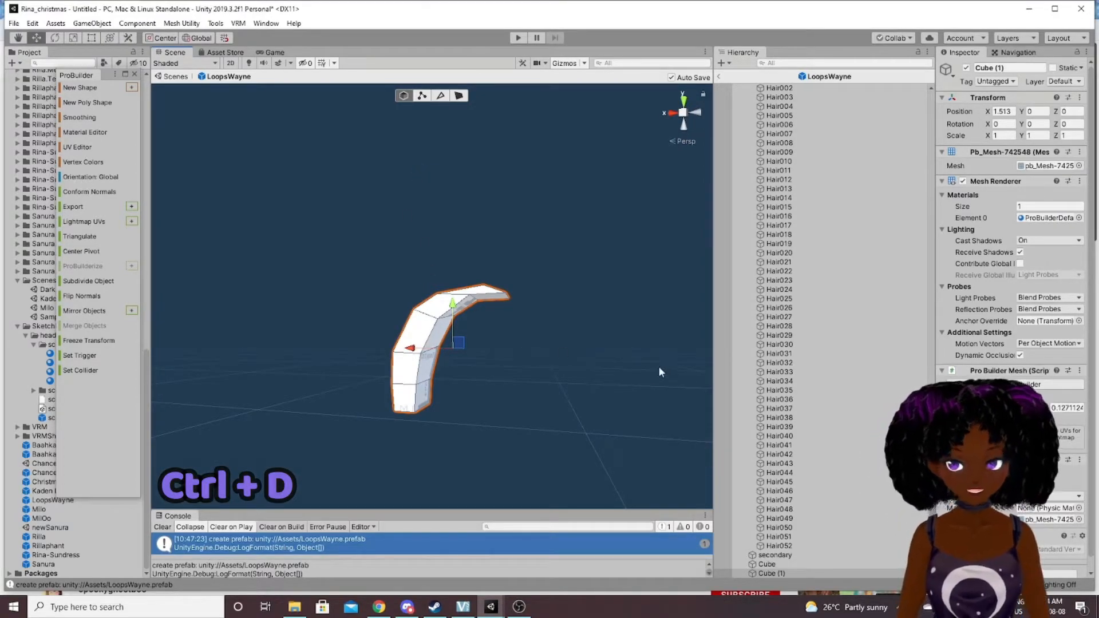
pyautogui.moveTo(416, 355); pyautogui.dragTo(487, 355)
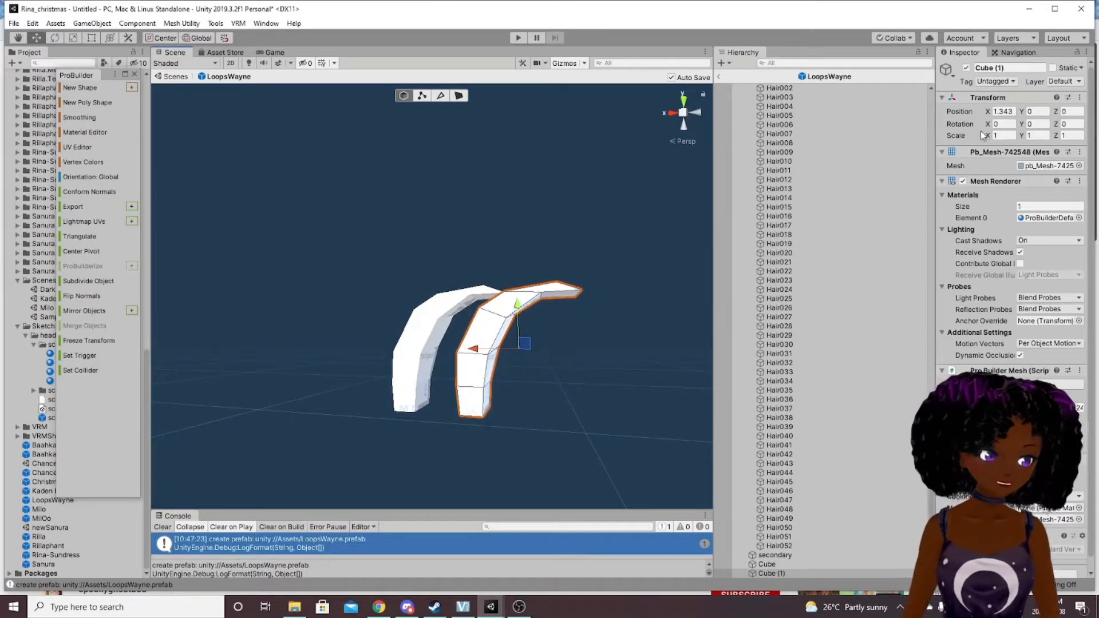
# Set the duplicated half arch's Y rotation to -180.
pyautogui.click(1036, 125)
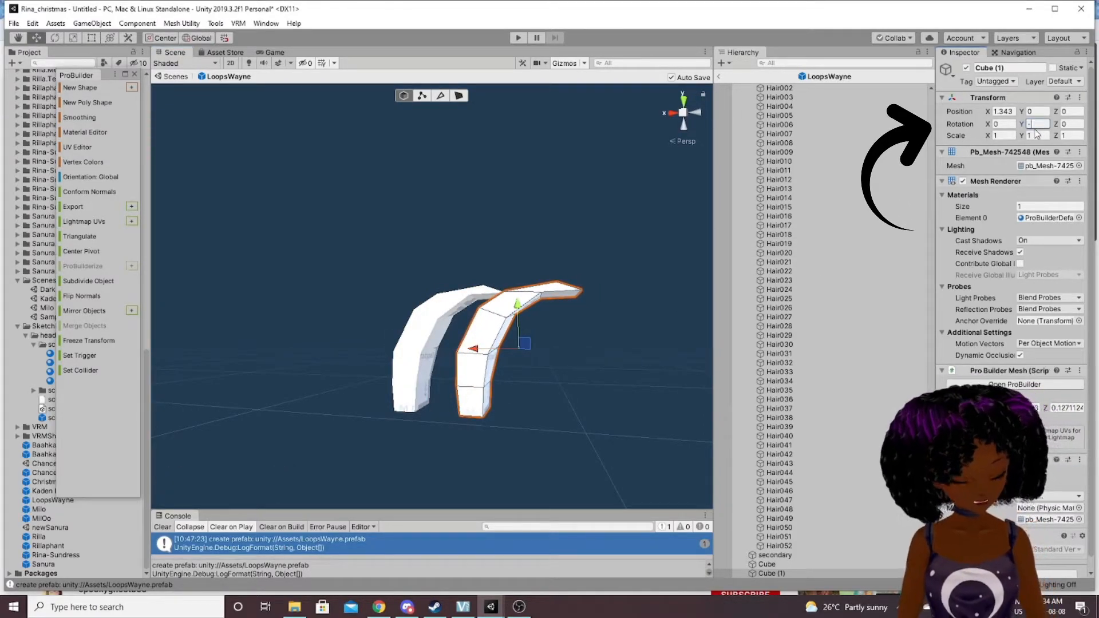
pyautogui.write('-')
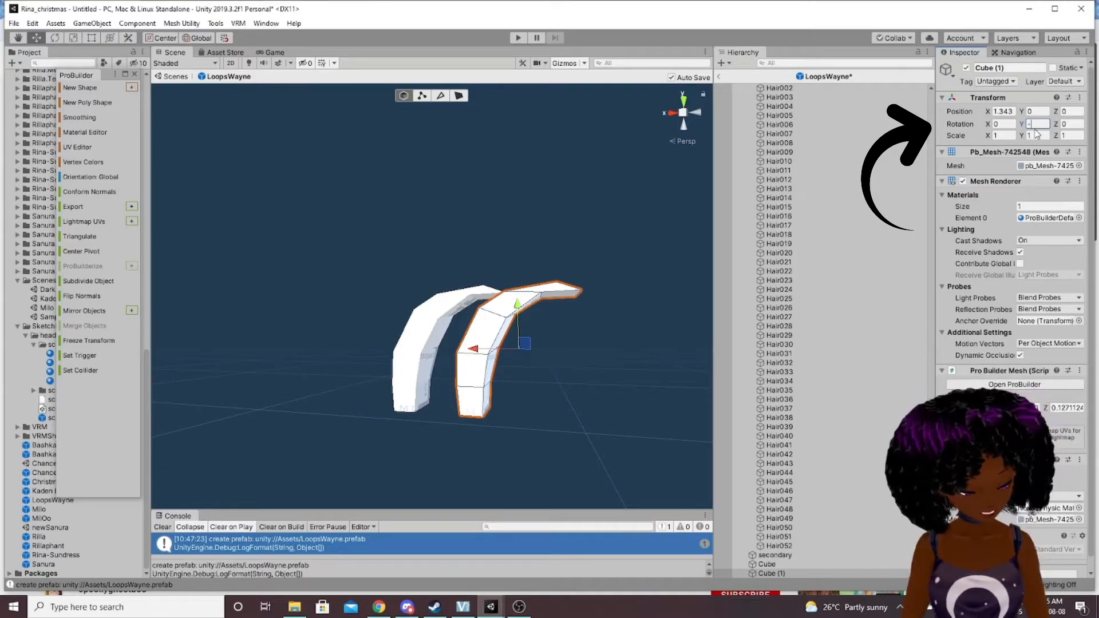
pyautogui.write('180')
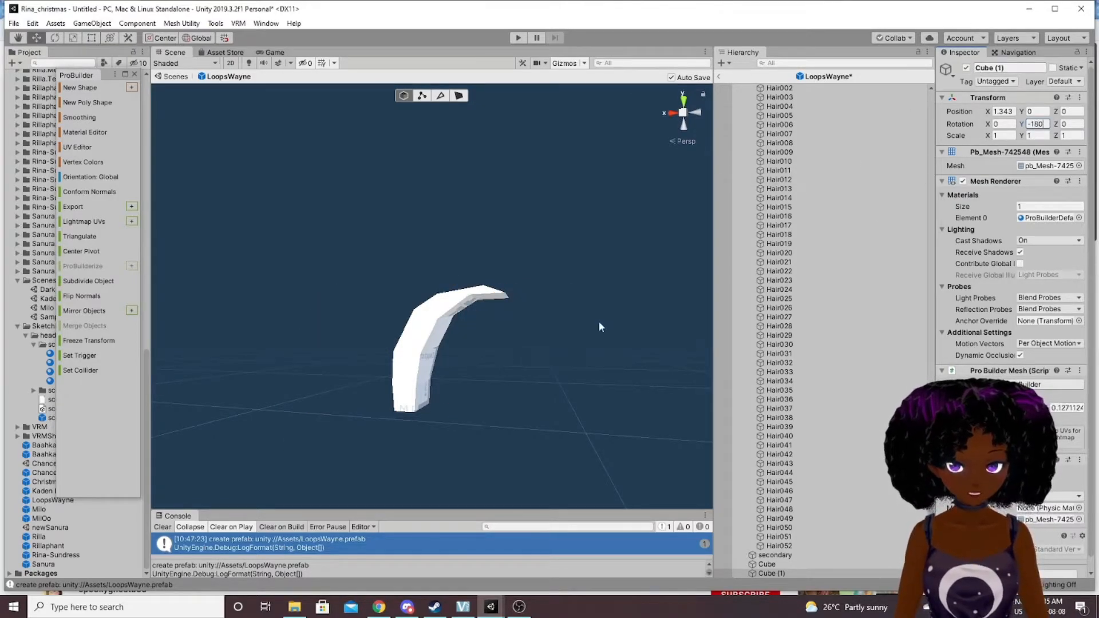
# Set the rotated copy's X position to 0 and raise it along Y to about 0.886.
pyautogui.scroll(-5, 566, 394)
pyautogui.scroll(-2, 567, 393)
pyautogui.moveTo(561, 342); pyautogui.dragTo(566, 417, button='middle')
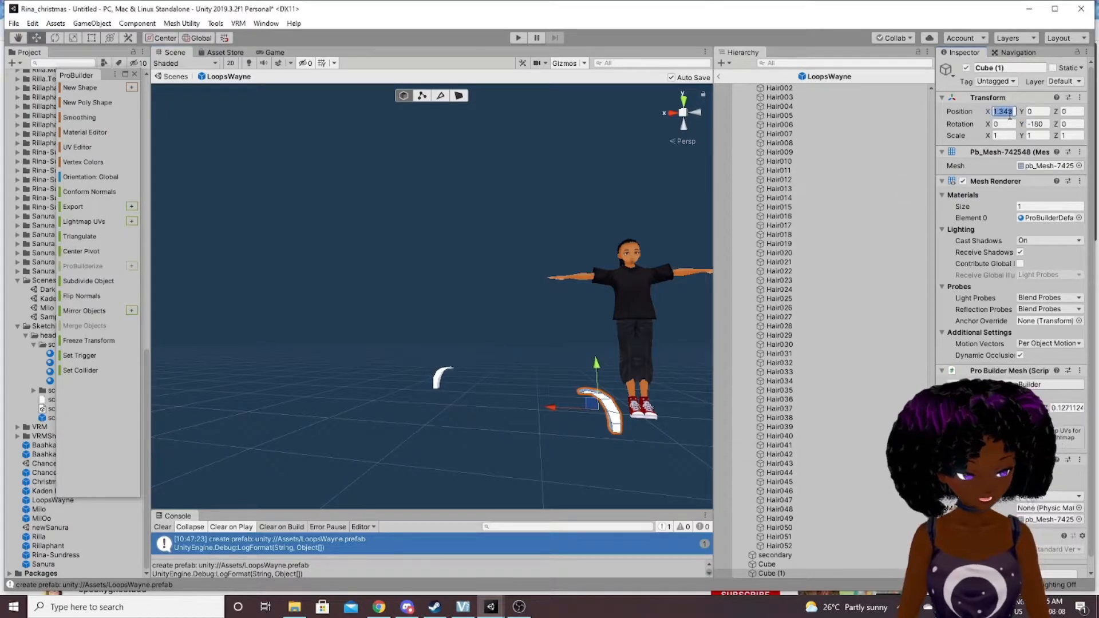
pyautogui.write('0')
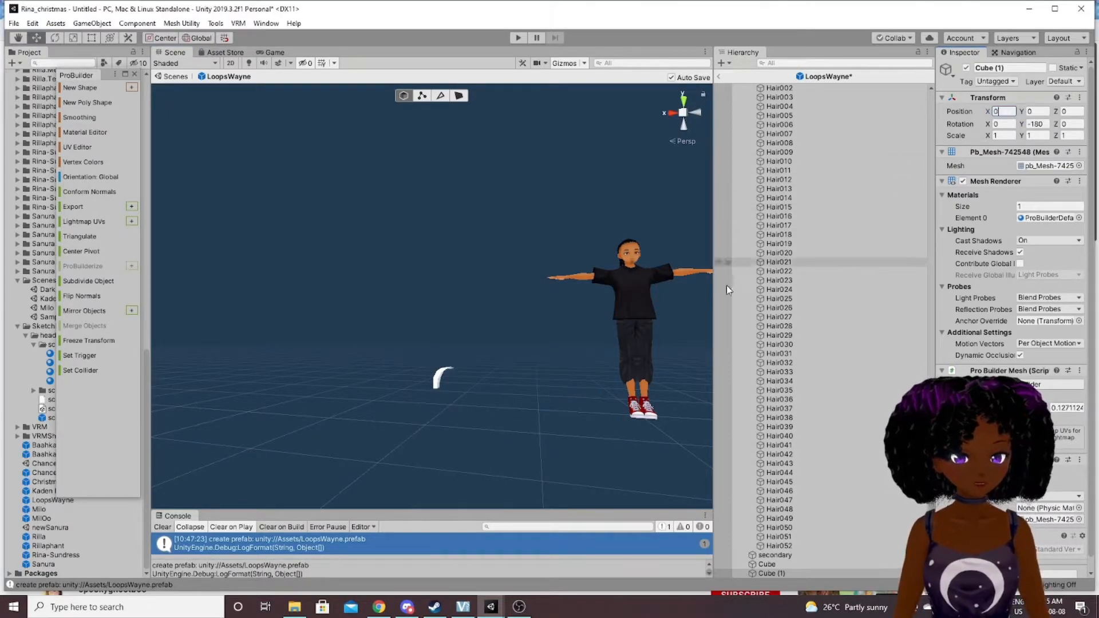
pyautogui.scroll(-3, 610, 458)
pyautogui.moveTo(613, 342); pyautogui.dragTo(536, 327, button='middle')
pyautogui.moveTo(534, 315); pyautogui.dragTo(513, 252)
# Scale the copy to 0.0375 on X, Y and Z, and move it to about 1.652 on Y and 0.316 on Z.
pyautogui.moveTo(458, 351); pyautogui.dragTo(522, 324, button='right')
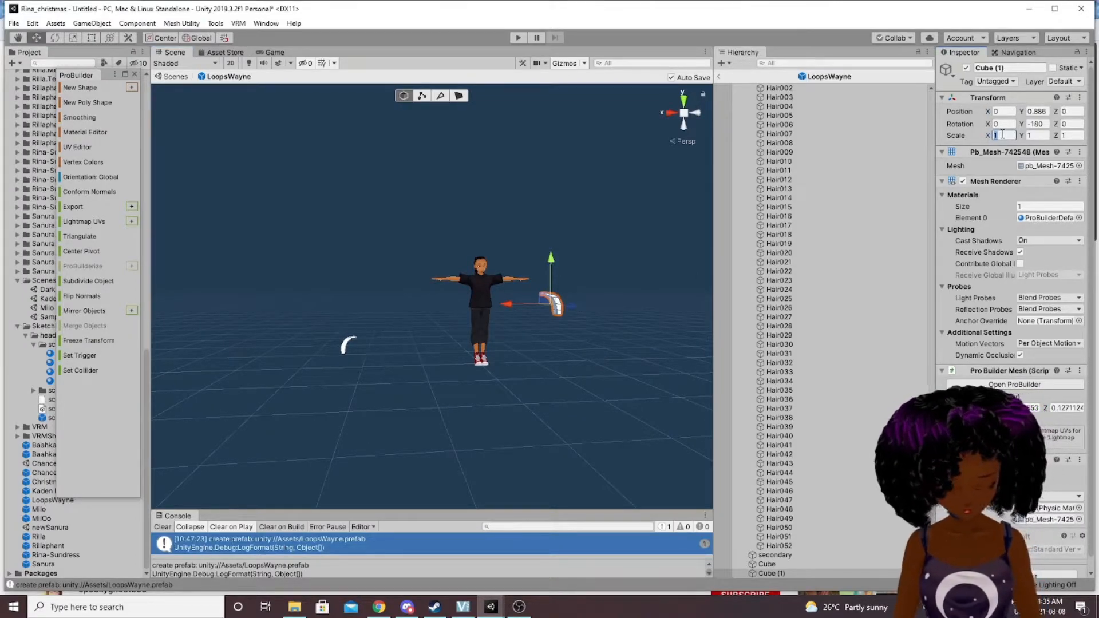
pyautogui.write('0.075')
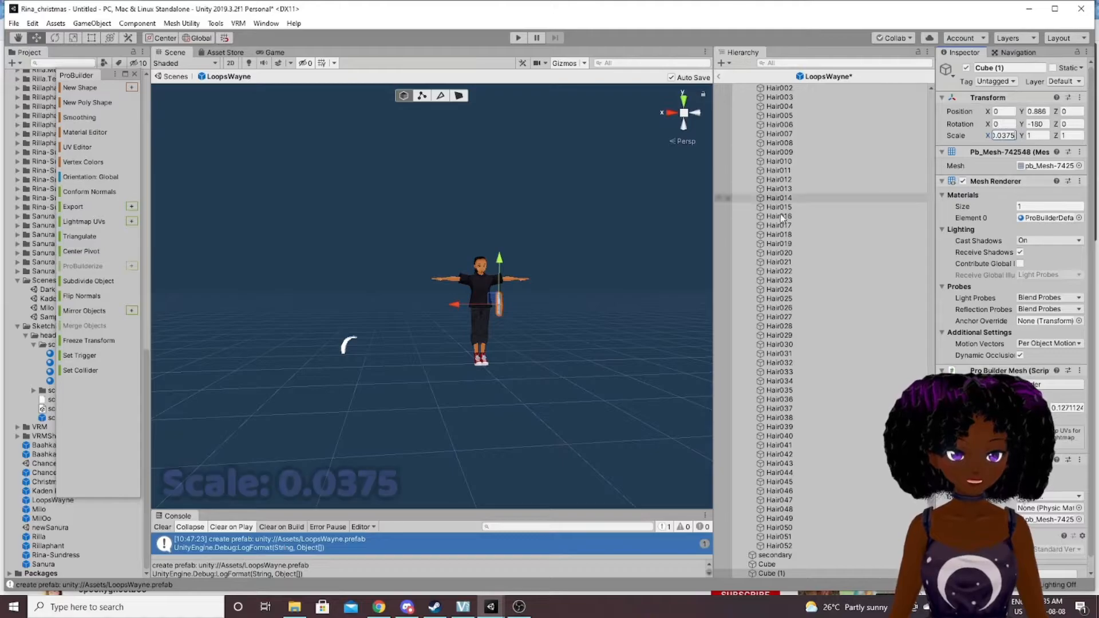
pyautogui.scroll(4, 513, 322)
pyautogui.click(1038, 136)
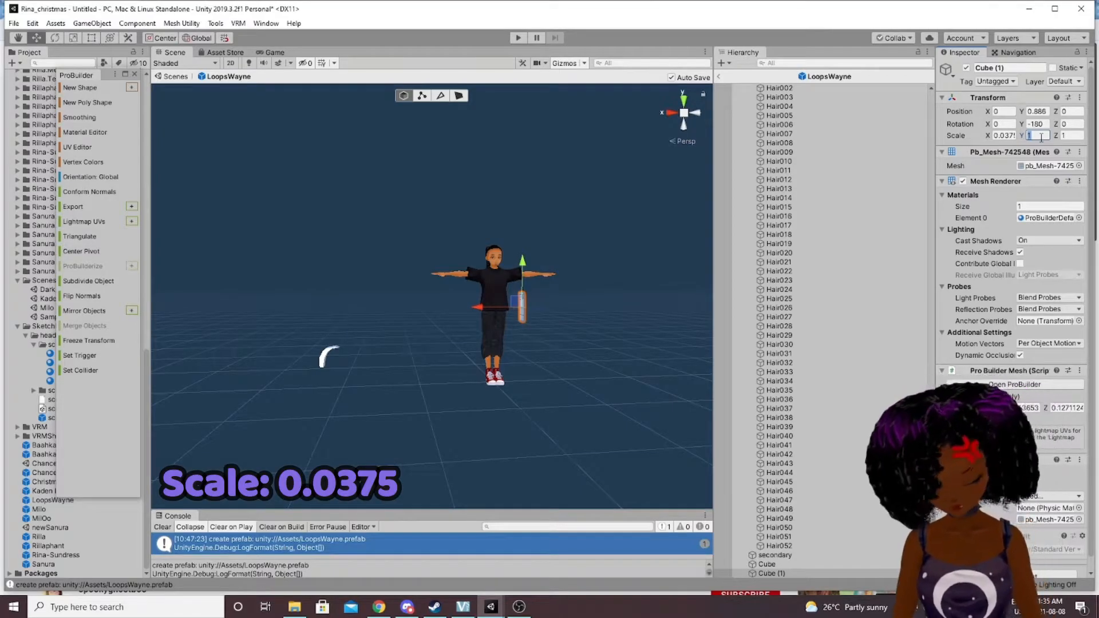
pyautogui.write('0.0375')
pyautogui.click(1066, 133)
pyautogui.write('0.0375')
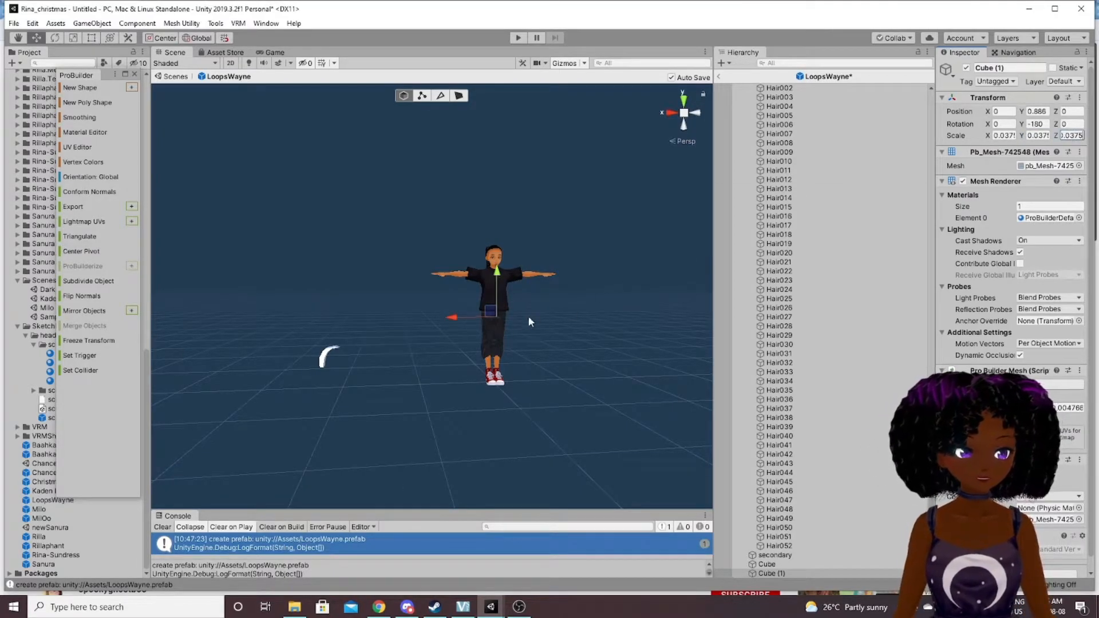
pyautogui.moveTo(500, 273); pyautogui.dragTo(503, 213)
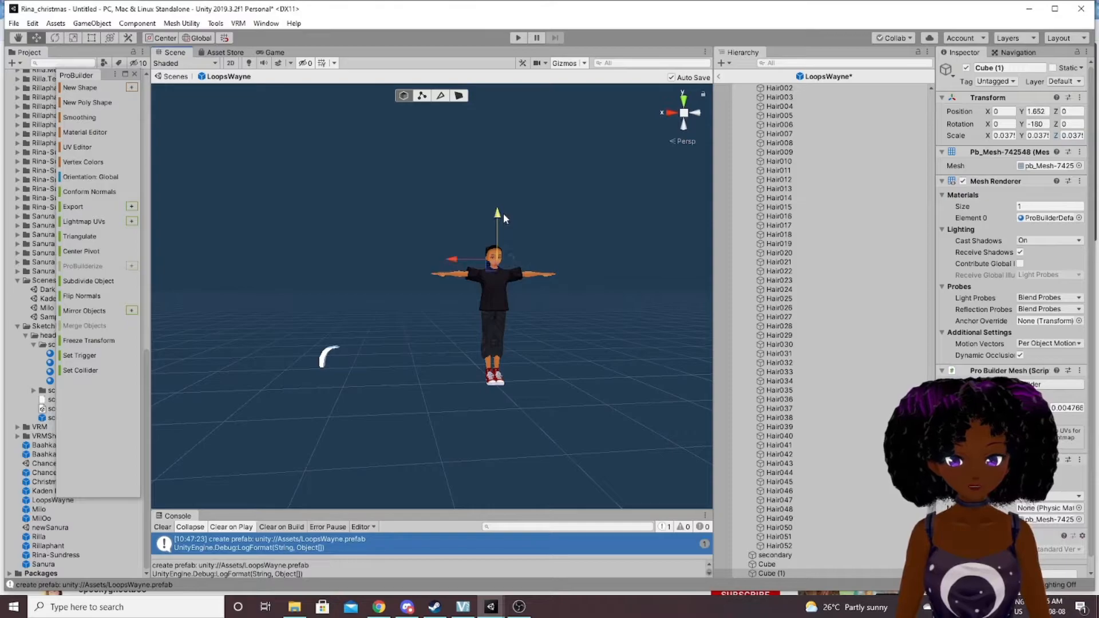
pyautogui.moveTo(510, 256); pyautogui.dragTo(339, 356)
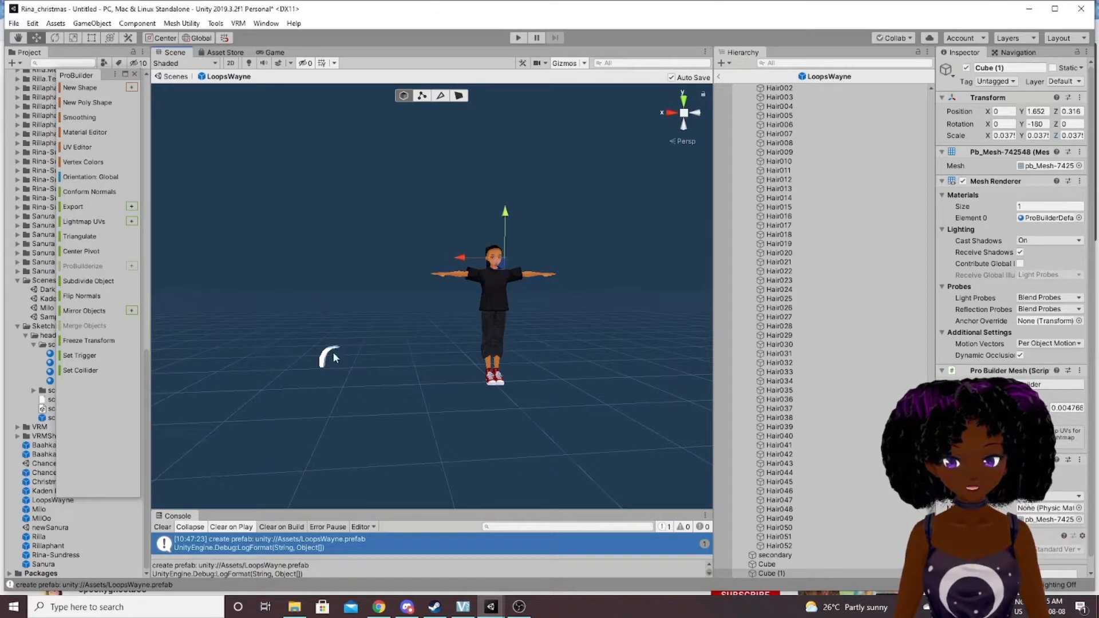
# Select the original half arch and set its scale to 0.0375 on X, Y and Z.
pyautogui.click(325, 358)
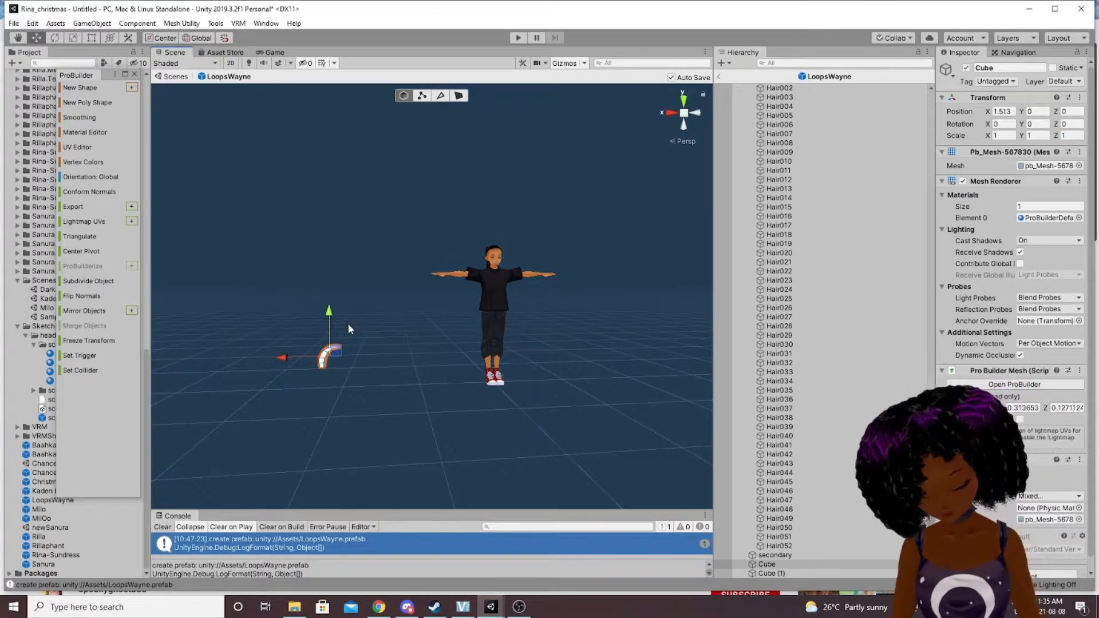
pyautogui.click(1006, 135)
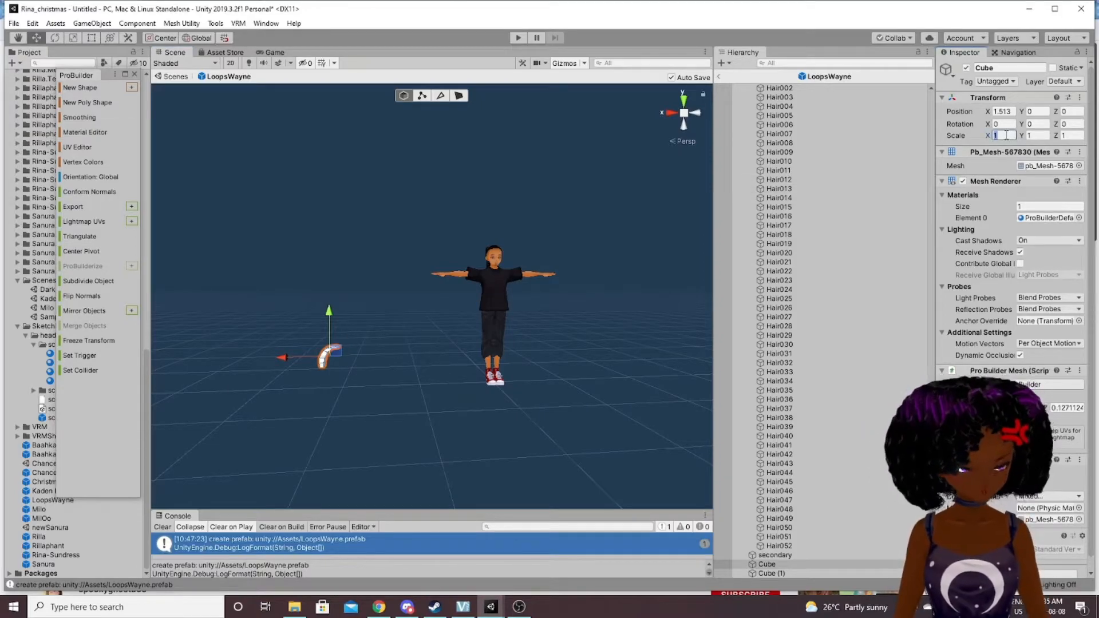
pyautogui.write('0.0375')
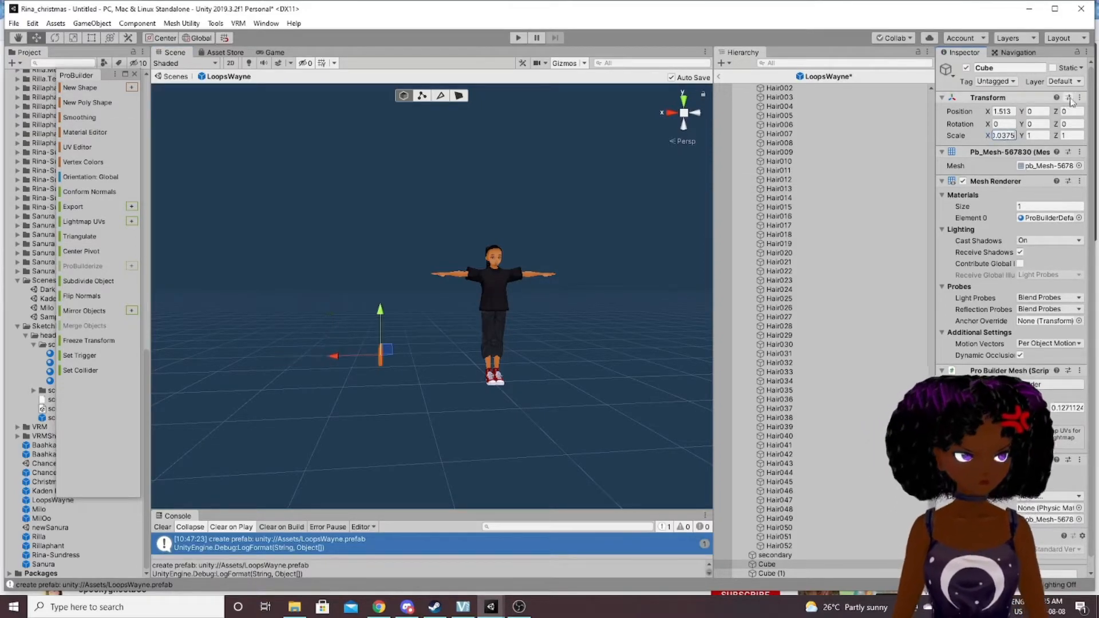
pyautogui.press('Tab')
pyautogui.write('0.0375')
pyautogui.press('Tab')
pyautogui.write('0.0375')
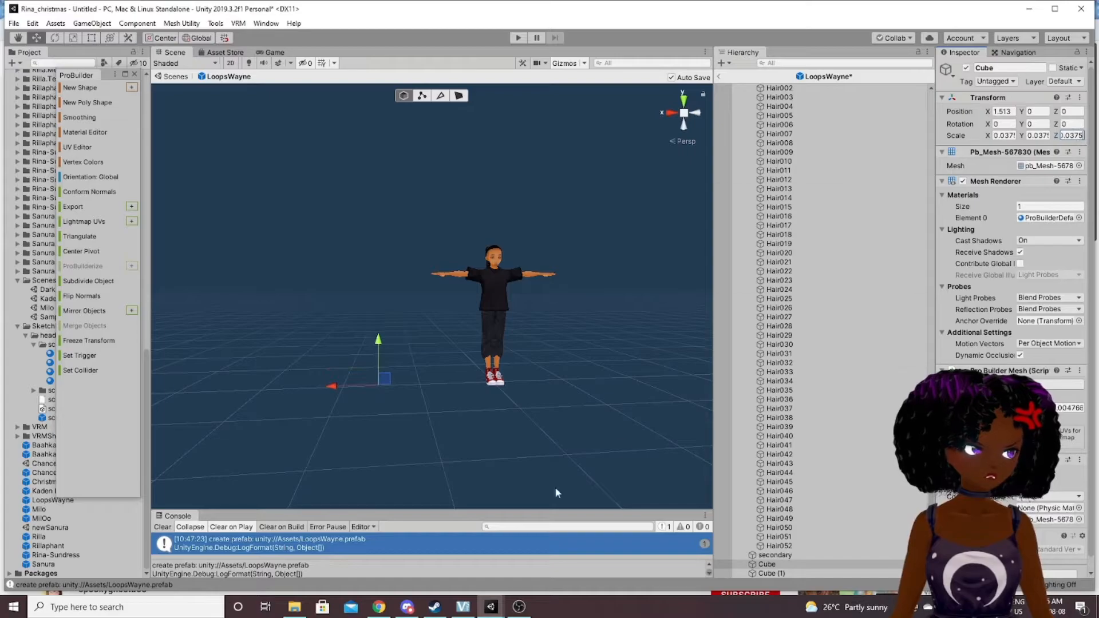
# Move the scaled original to about 0.08 on X and 1.565 on Y beside the avatar's neck, and focus the view on it.
pyautogui.moveTo(379, 343); pyautogui.dragTo(452, 252)
pyautogui.press('f')
pyautogui.scroll(-10, 510, 293)
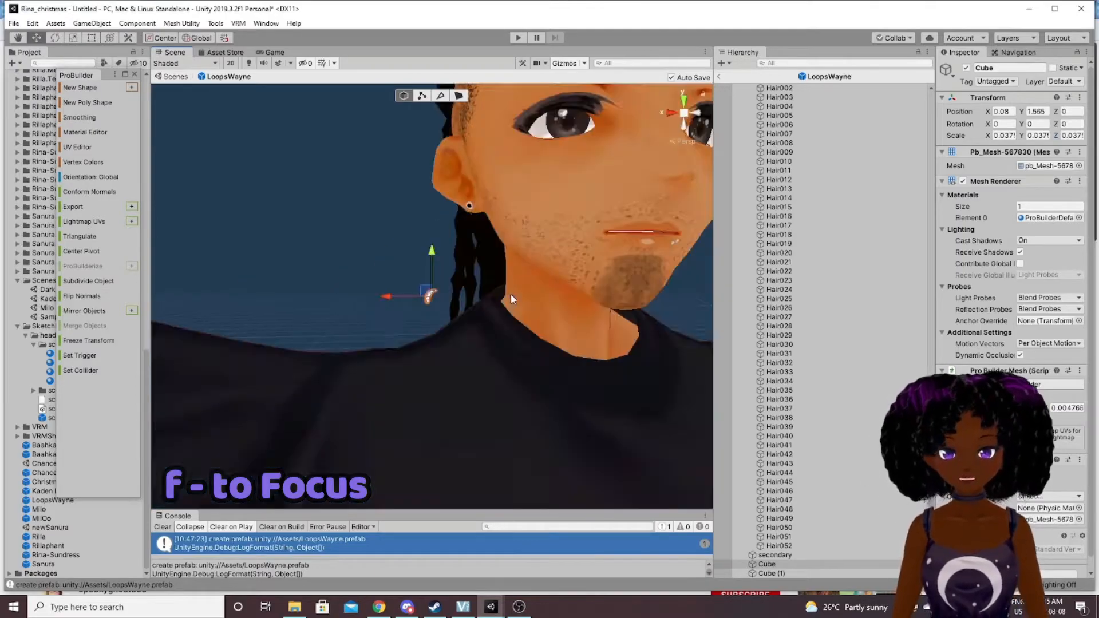
# Move the original half arch directly under the avatar's nose, at about -0.023 on X, 1.628 on Y and 0.149 on Z.
pyautogui.moveTo(437, 301); pyautogui.dragTo(587, 361, button='middle')
pyautogui.moveTo(599, 361); pyautogui.dragTo(657, 383)
pyautogui.moveTo(629, 329); pyautogui.dragTo(630, 294)
pyautogui.moveTo(585, 339); pyautogui.dragTo(663, 339)
pyautogui.moveTo(662, 339); pyautogui.dragTo(412, 326, button='middle')
pyautogui.scroll(5, 412, 326)
pyautogui.keyDown('alt'); pyautogui.moveTo(412, 326); pyautogui.dragTo(403, 366); pyautogui.keyUp('alt')
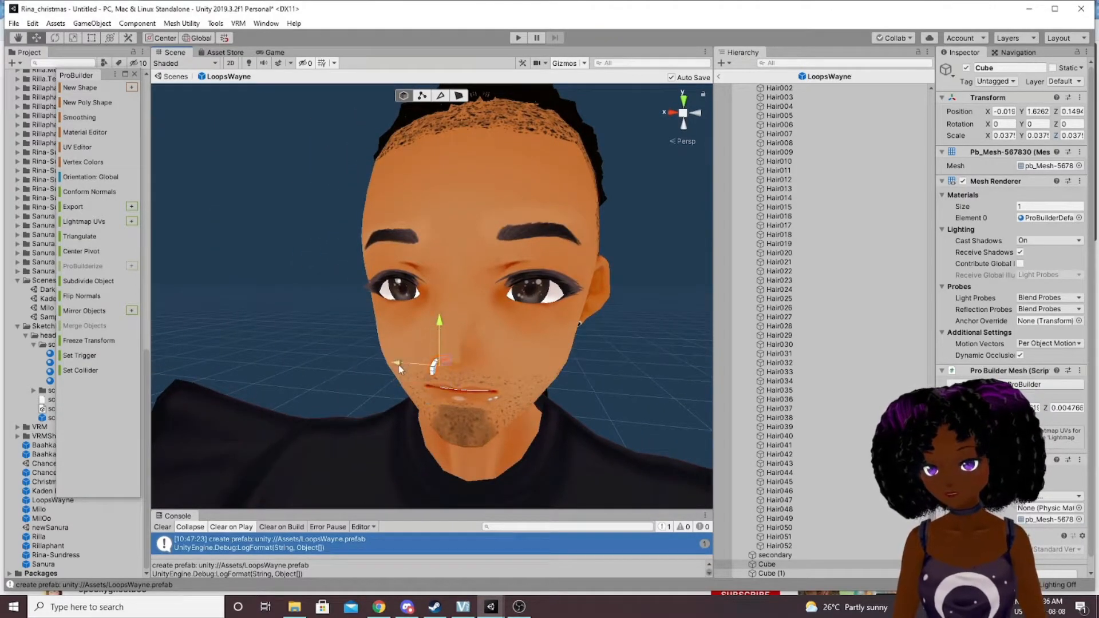
pyautogui.moveTo(447, 325); pyautogui.dragTo(447, 321)
pyautogui.moveTo(452, 361); pyautogui.dragTo(567, 282, button='middle')
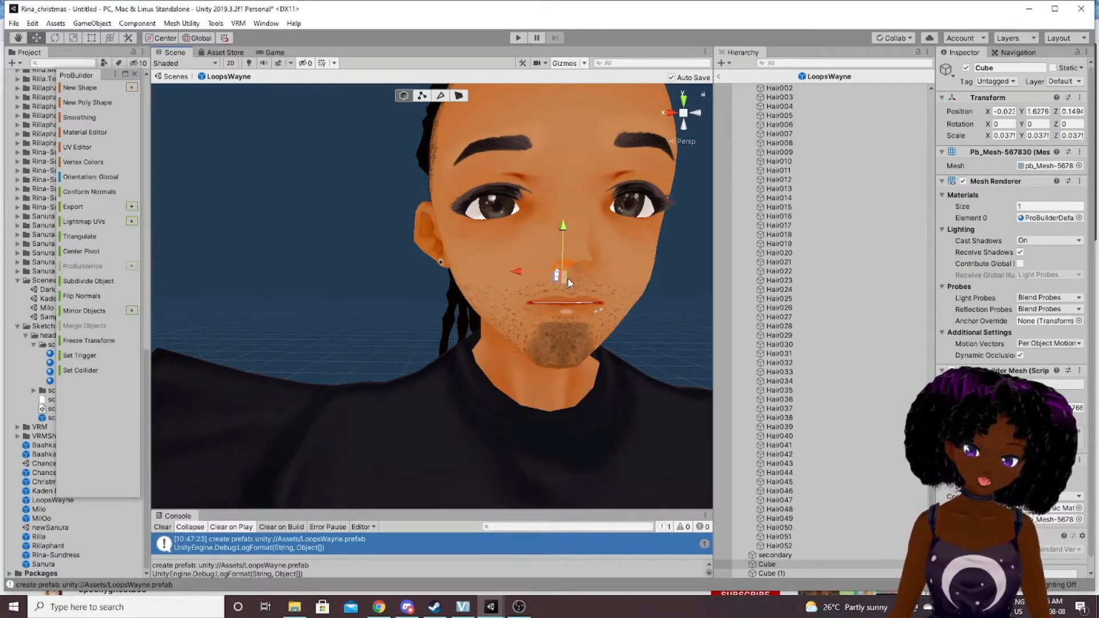
pyautogui.scroll(3, 554, 286)
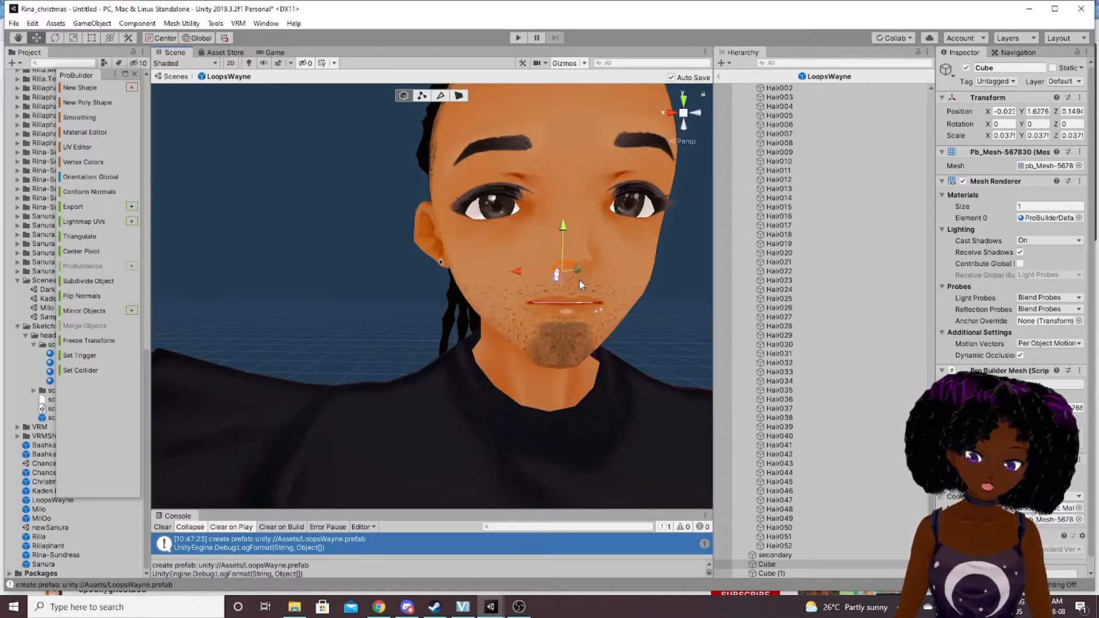
pyautogui.scroll(-5, 577, 279)
# Select the rotated copy and move it under the nose beside the original, at about 0.029 on X, 1.627 on Y and 0.088 on Z.
pyautogui.click(902, 574)
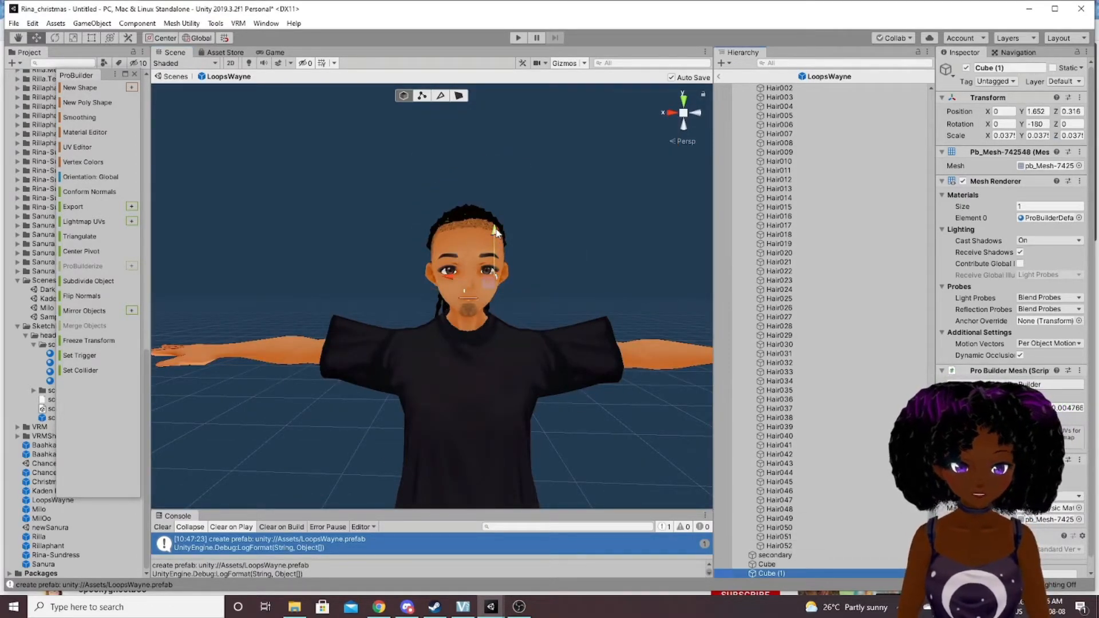
pyautogui.moveTo(496, 231); pyautogui.dragTo(483, 247)
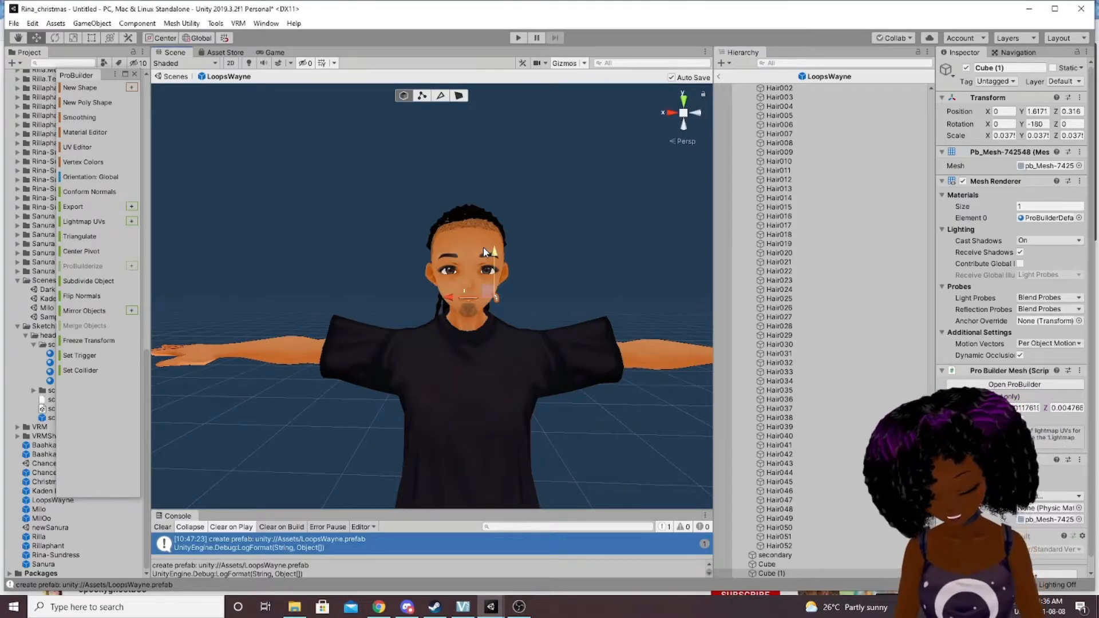
pyautogui.press('f')
pyautogui.moveTo(422, 280); pyautogui.dragTo(560, 318, button='right')
pyautogui.moveTo(413, 309); pyautogui.dragTo(633, 315, button='middle')
pyautogui.press('w')
pyautogui.moveTo(478, 277); pyautogui.dragTo(424, 277)
pyautogui.moveTo(189, 248); pyautogui.dragTo(153, 246)
pyautogui.moveTo(194, 200); pyautogui.dragTo(194, 185)
pyautogui.moveTo(260, 253); pyautogui.dragTo(330, 245, button='right')
pyautogui.moveTo(304, 244); pyautogui.dragTo(294, 246)
pyautogui.moveTo(285, 248); pyautogui.dragTo(522, 286, button='middle')
pyautogui.moveTo(524, 286); pyautogui.dragTo(688, 307, button='right')
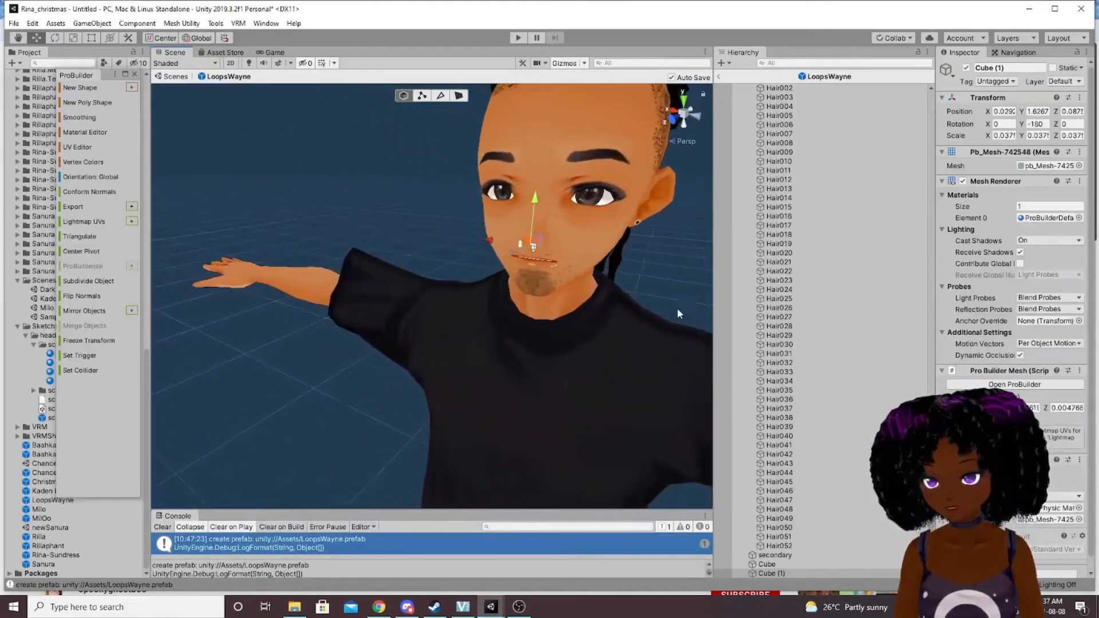
# Fine-tune the copy's position under the nose to about 0.028 on X and 1.629 on Y.
pyautogui.moveTo(569, 297); pyautogui.dragTo(609, 287, button='right')
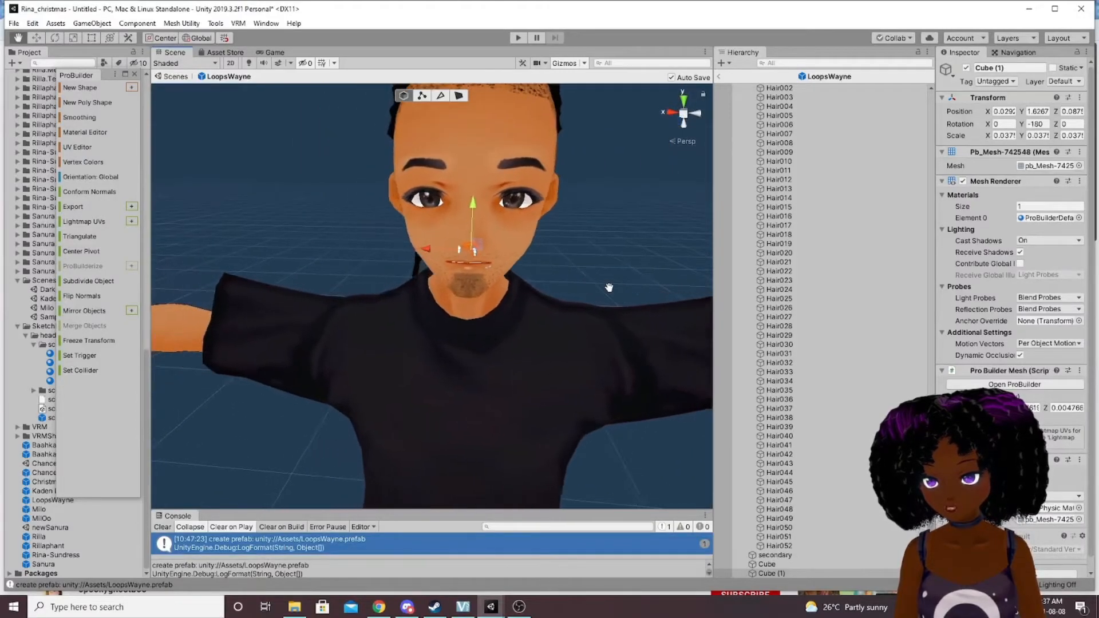
pyautogui.moveTo(427, 249); pyautogui.dragTo(428, 250)
pyautogui.moveTo(475, 205); pyautogui.dragTo(474, 202)
# Move the copy forward from the face to about 0.143 on Z and set its scale to 1 on X, Y and Z.
pyautogui.moveTo(500, 256); pyautogui.dragTo(460, 262, button='right')
pyautogui.moveTo(572, 277); pyautogui.dragTo(502, 224, button='middle')
pyautogui.moveTo(591, 229); pyautogui.dragTo(500, 232, button='right')
pyautogui.moveTo(657, 274); pyautogui.dragTo(330, 271, button='middle')
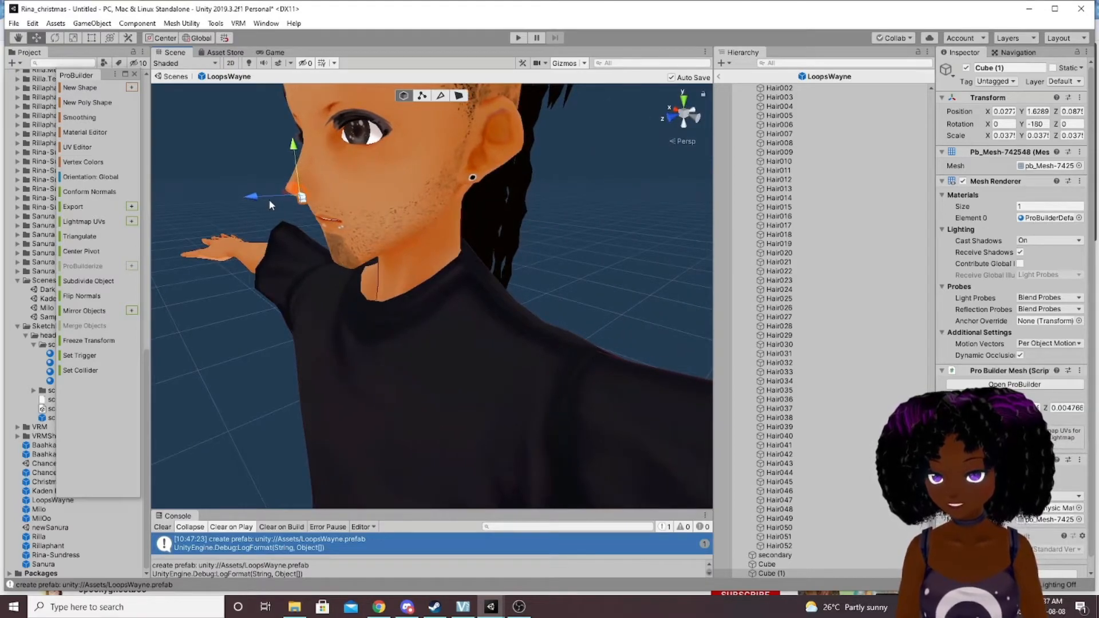
pyautogui.moveTo(257, 194); pyautogui.dragTo(172, 201)
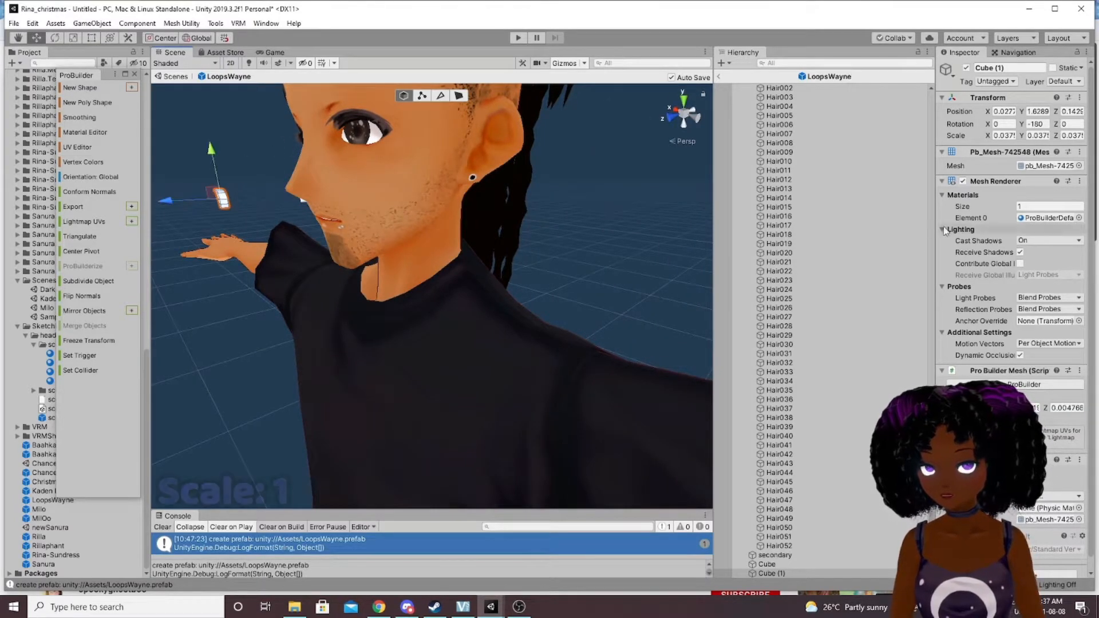
pyautogui.click(1006, 135)
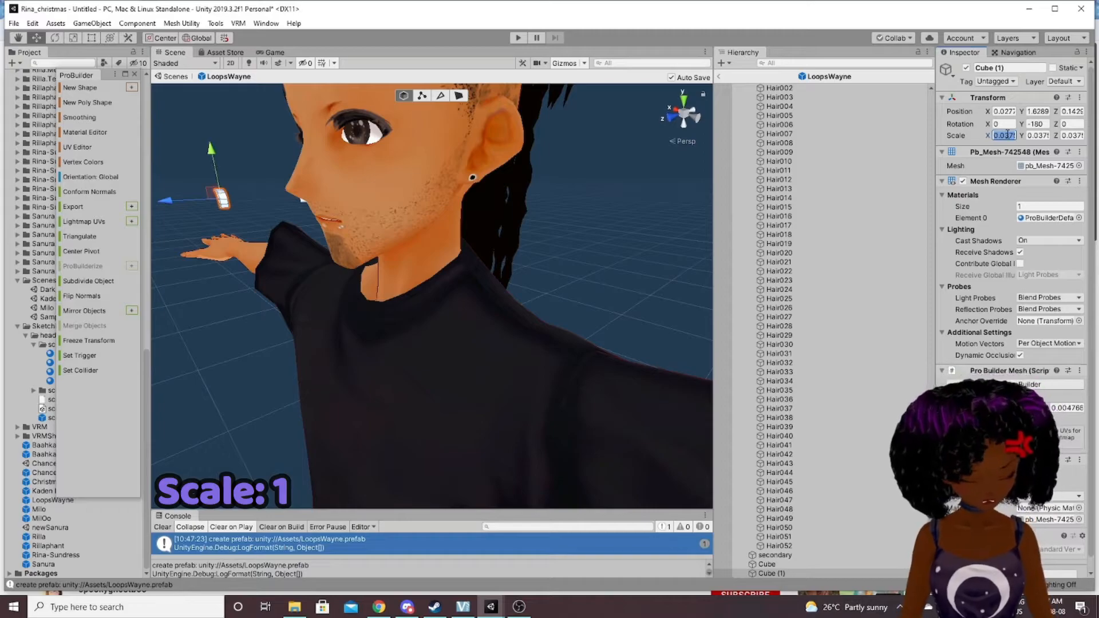
pyautogui.write('1')
pyautogui.press('Tab')
pyautogui.write('1')
pyautogui.click(1074, 136)
pyautogui.write('1')
# Select the original half arch under the nose and set its scale to 1 on X, Y and Z.
pyautogui.click(303, 200)
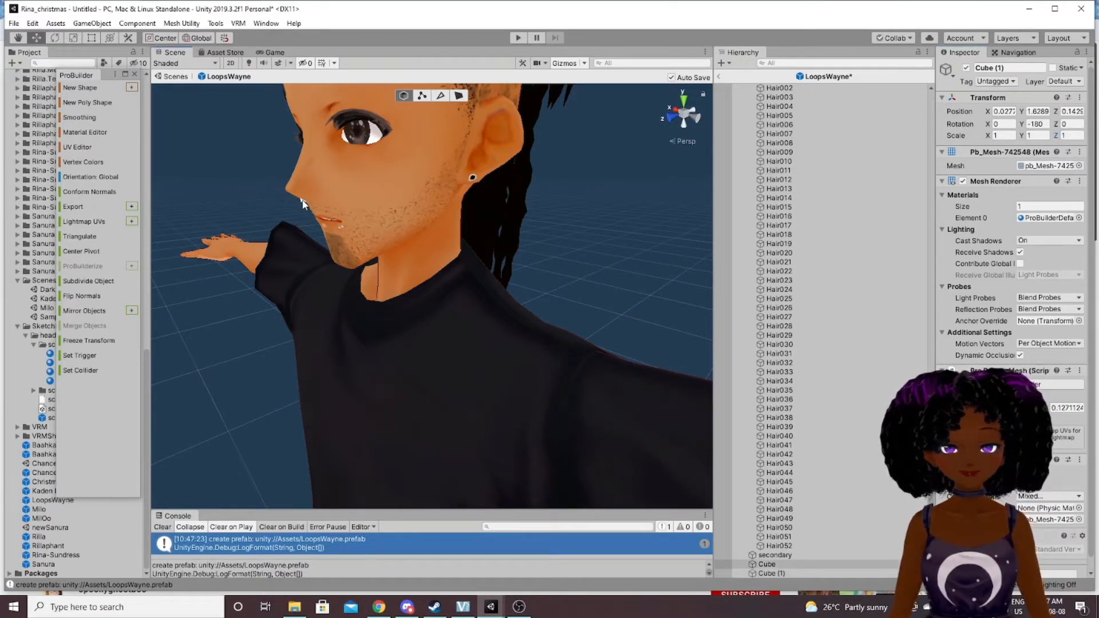
pyautogui.click(1003, 137)
pyautogui.write('1')
pyautogui.click(1050, 136)
pyautogui.write('1')
pyautogui.click(1080, 135)
pyautogui.write('1')
# Select the run of faces along one side of the original half arch and push them along Z, thinning it to about 0.029.
pyautogui.moveTo(446, 210); pyautogui.dragTo(790, 284, button='middle')
pyautogui.moveTo(473, 252); pyautogui.dragTo(587, 306, button='middle')
pyautogui.moveTo(485, 168); pyautogui.dragTo(698, 362, button='middle')
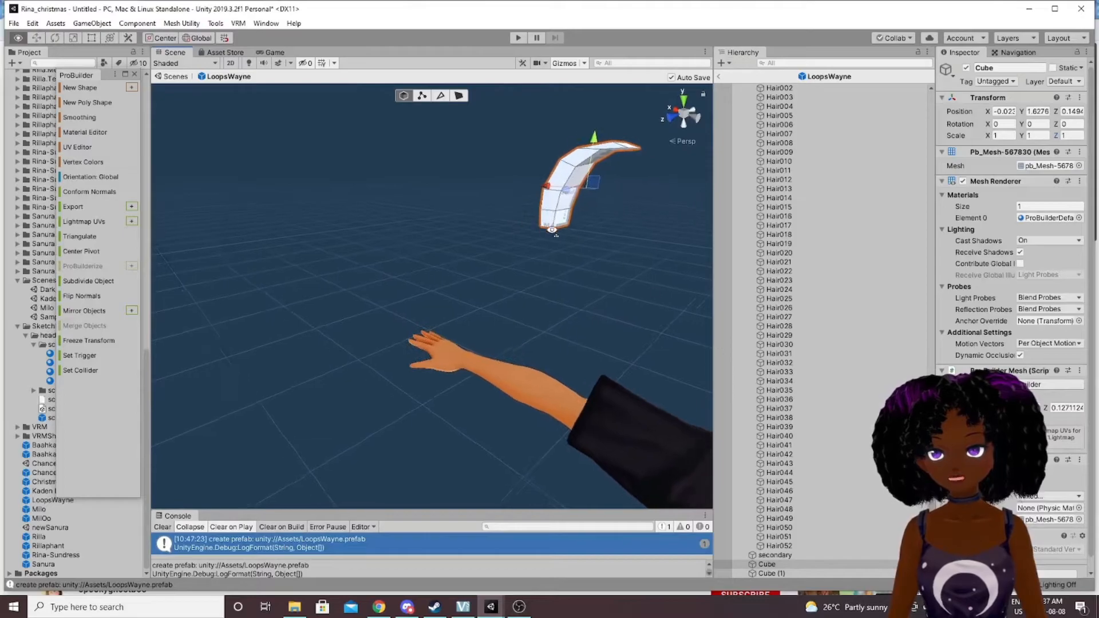
pyautogui.moveTo(542, 236); pyautogui.dragTo(554, 215, button='right')
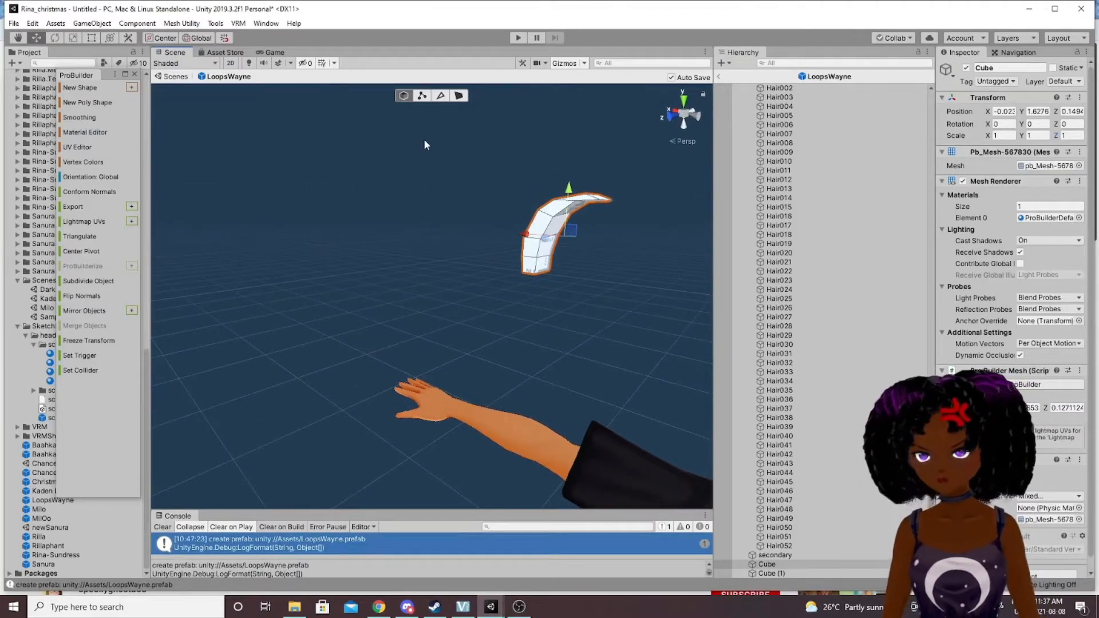
pyautogui.press('f')
pyautogui.moveTo(392, 267); pyautogui.dragTo(444, 272, button='middle')
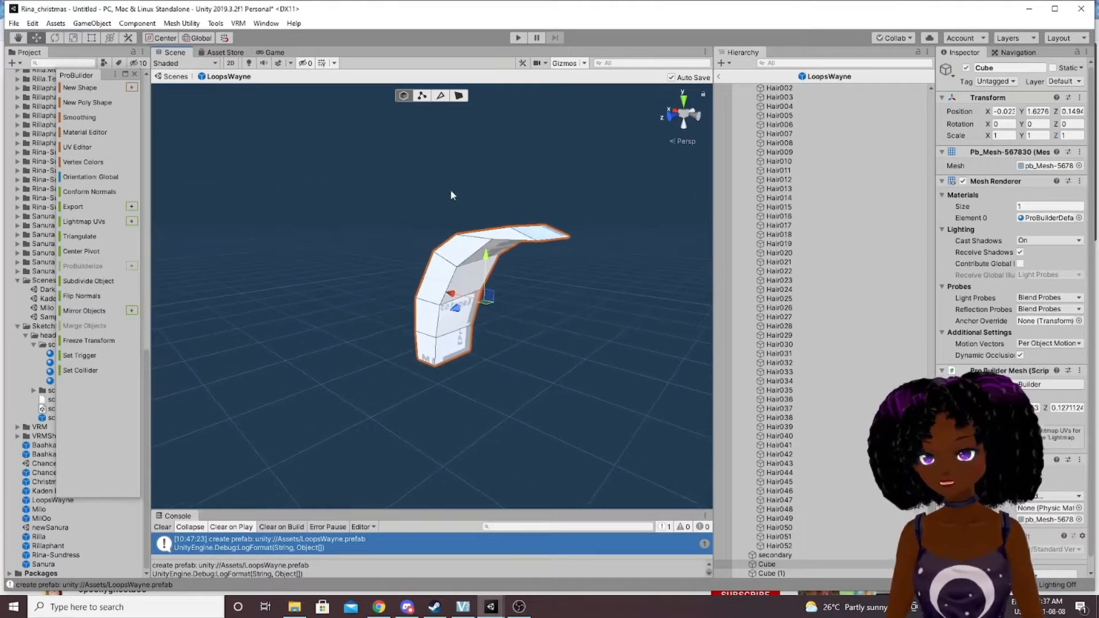
pyautogui.click(459, 95)
pyautogui.moveTo(507, 236); pyautogui.dragTo(343, 223, button='right')
pyautogui.click(331, 210)
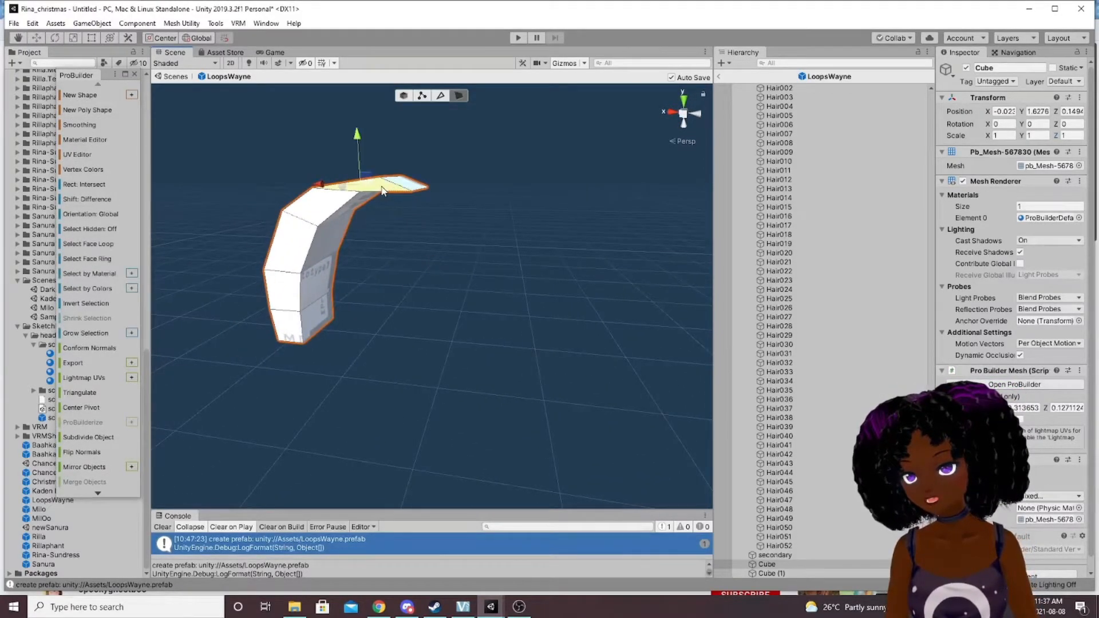
pyautogui.keyDown('shift'); pyautogui.click(327, 207); pyautogui.keyUp('shift')
pyautogui.keyDown('shift'); pyautogui.click(298, 243); pyautogui.keyUp('shift')
pyautogui.keyDown('shift'); pyautogui.click(292, 297); pyautogui.keyUp('shift')
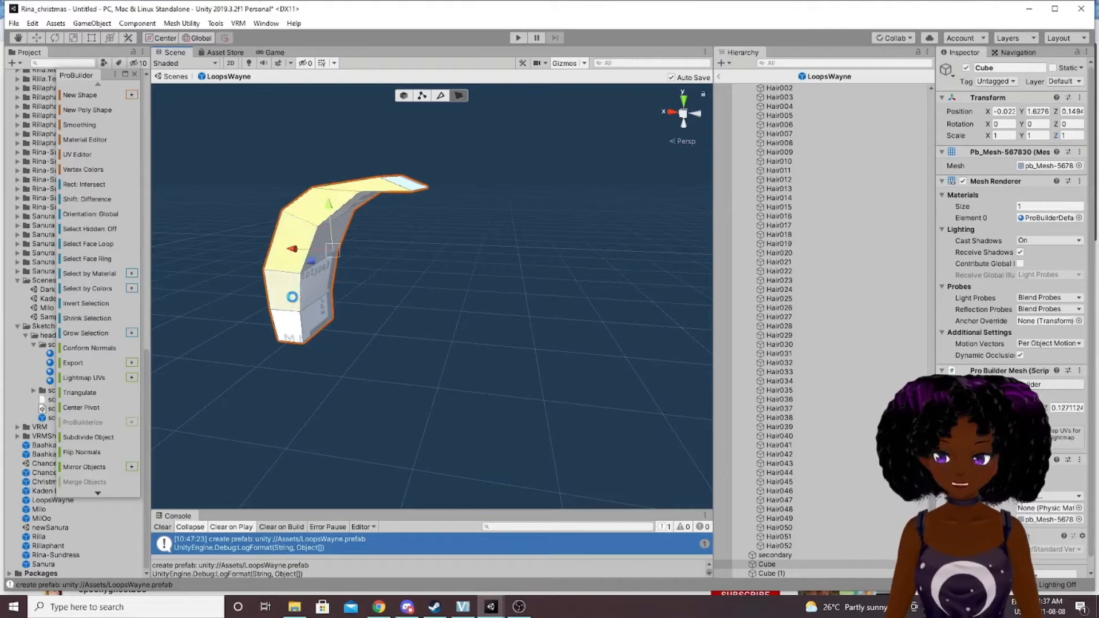
pyautogui.keyDown('shift'); pyautogui.click(292, 328); pyautogui.keyUp('shift')
pyautogui.moveTo(478, 321); pyautogui.dragTo(372, 334, button='right')
pyautogui.moveTo(401, 329); pyautogui.dragTo(287, 320, button='middle')
pyautogui.moveTo(286, 244); pyautogui.dragTo(306, 241)
# Delete the rotated copy of the half arch near the avatar's legs.
pyautogui.moveTo(321, 296); pyautogui.dragTo(601, 333, button='middle')
pyautogui.scroll(-2, 540, 338)
pyautogui.scroll(-5, 541, 338)
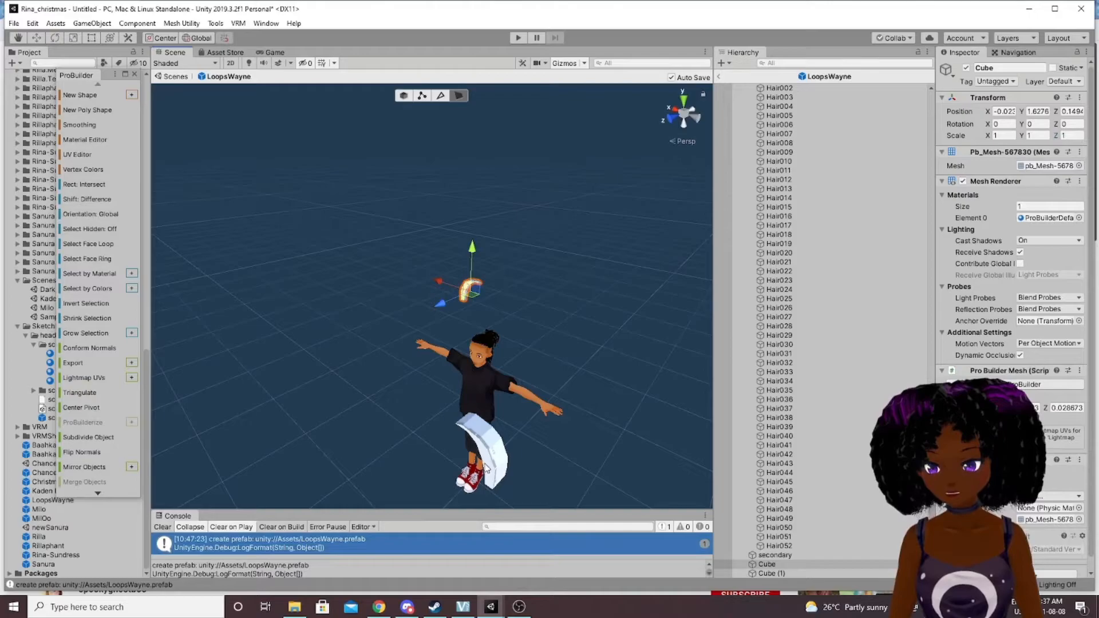
pyautogui.click(490, 450)
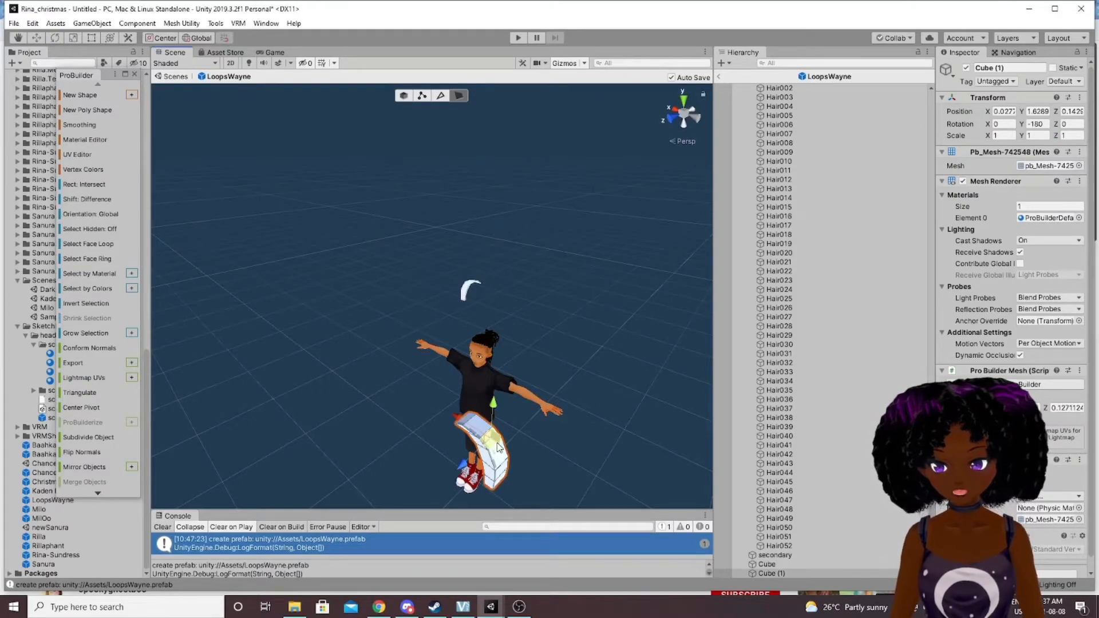
pyautogui.press('Delete')
# Select the inner side face at the lower end of the thinned half arch.
pyautogui.scroll(8, 558, 281)
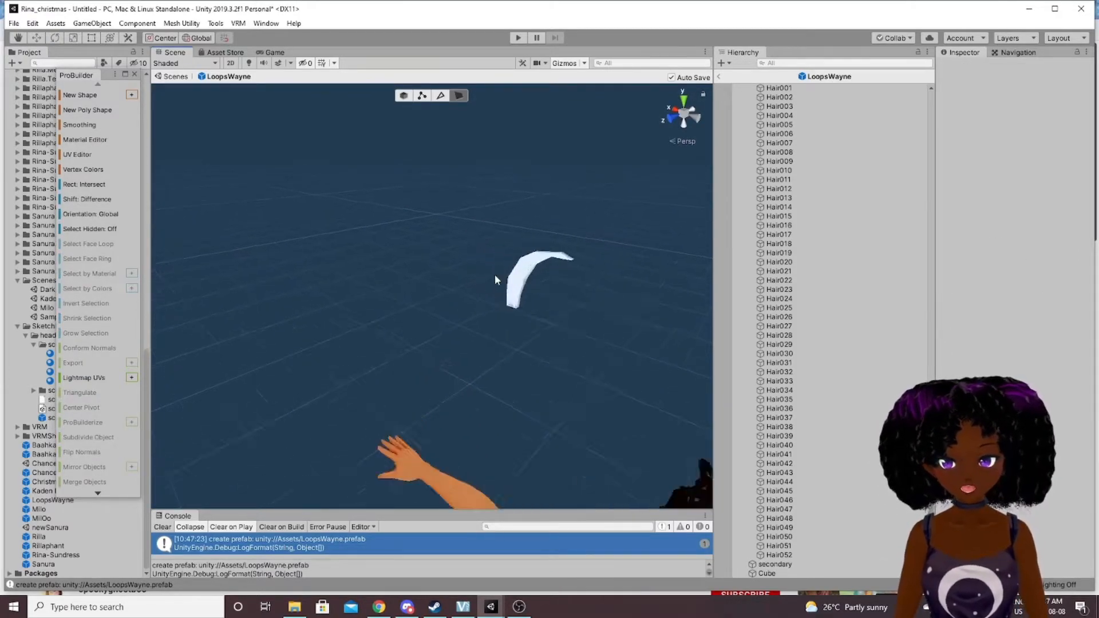
pyautogui.moveTo(543, 282); pyautogui.dragTo(276, 285, button='middle')
pyautogui.moveTo(464, 281)
pyautogui.mouseDown(button='middle')
pyautogui.moveTo(366, 272)
pyautogui.moveTo(327, 285)
pyautogui.mouseUp(button='middle')
pyautogui.moveTo(376, 260); pyautogui.dragTo(339, 328, button='middle')
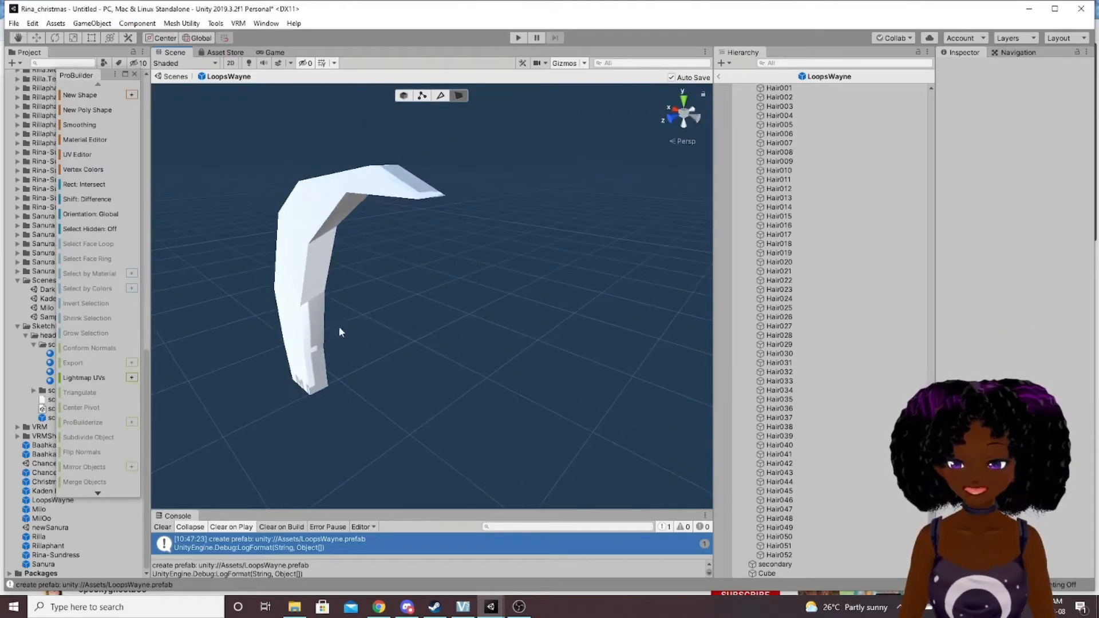
pyautogui.click(320, 387)
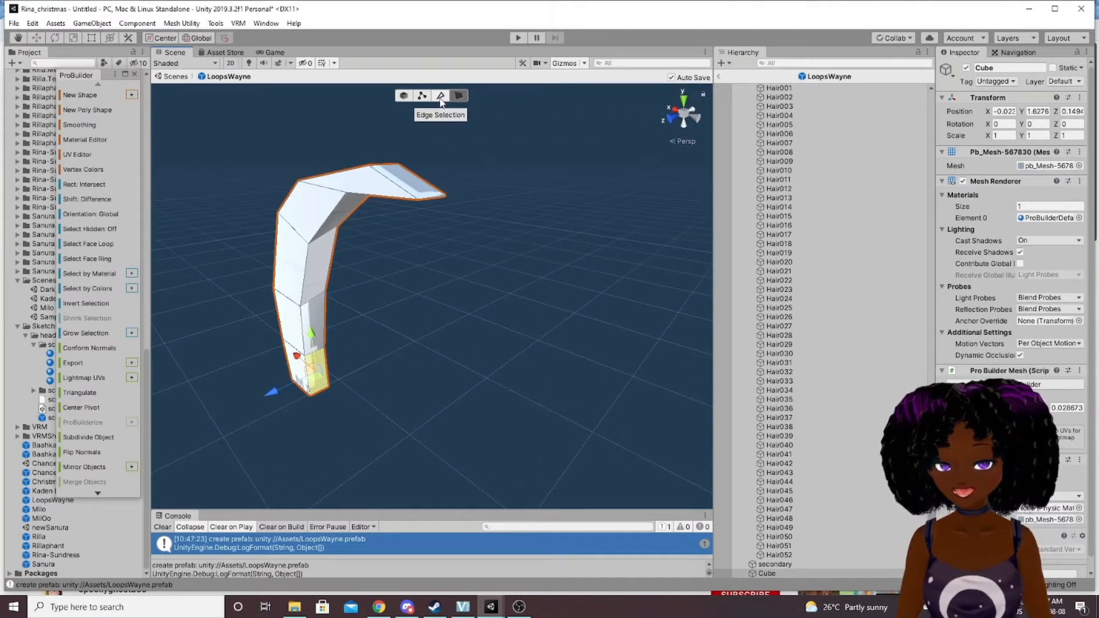